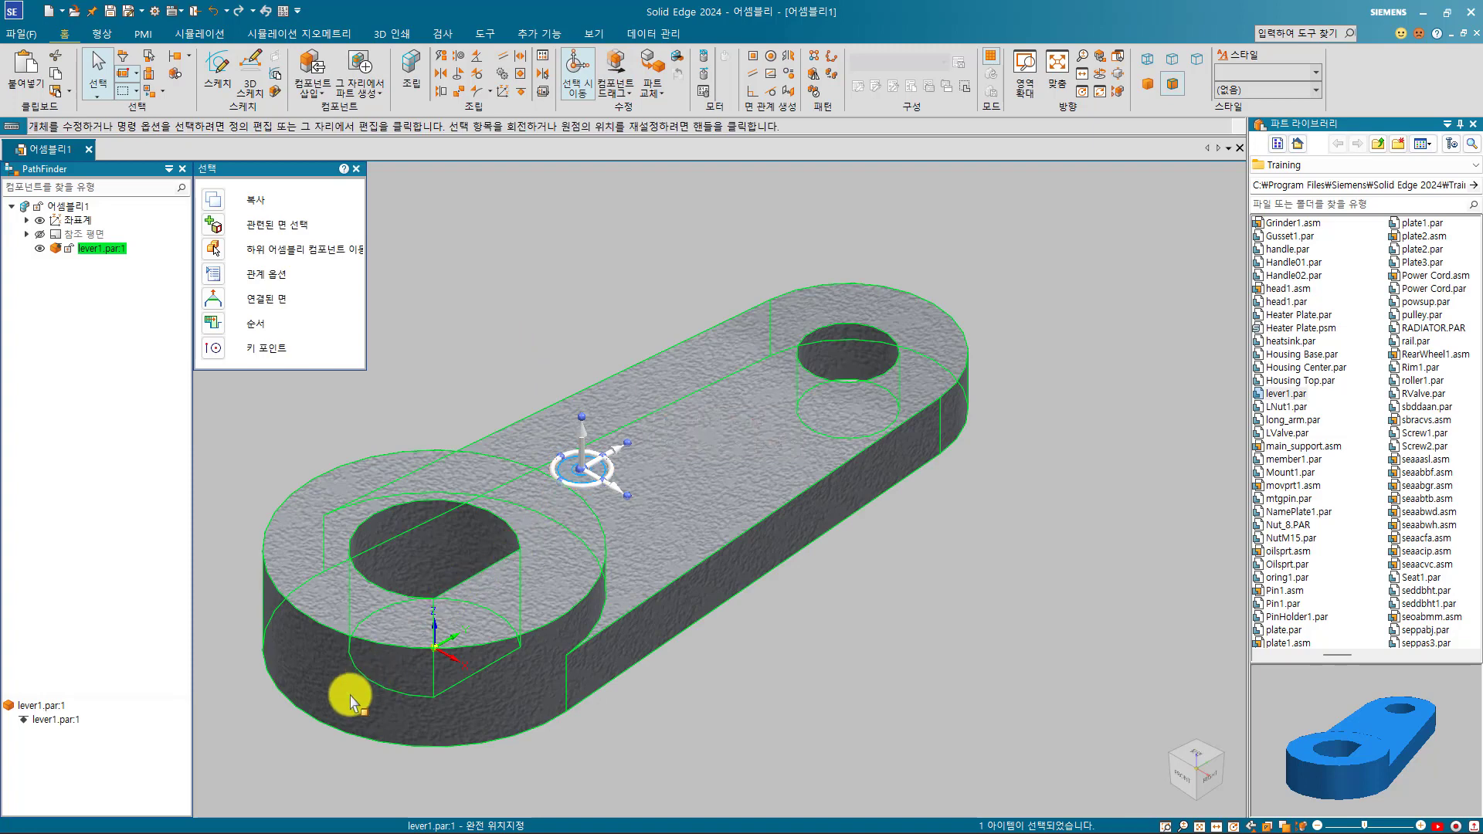
Delete the ground relationship of lever1.par and move the lever freely away from the coordinate origin with Drag Component.
click(58, 720)
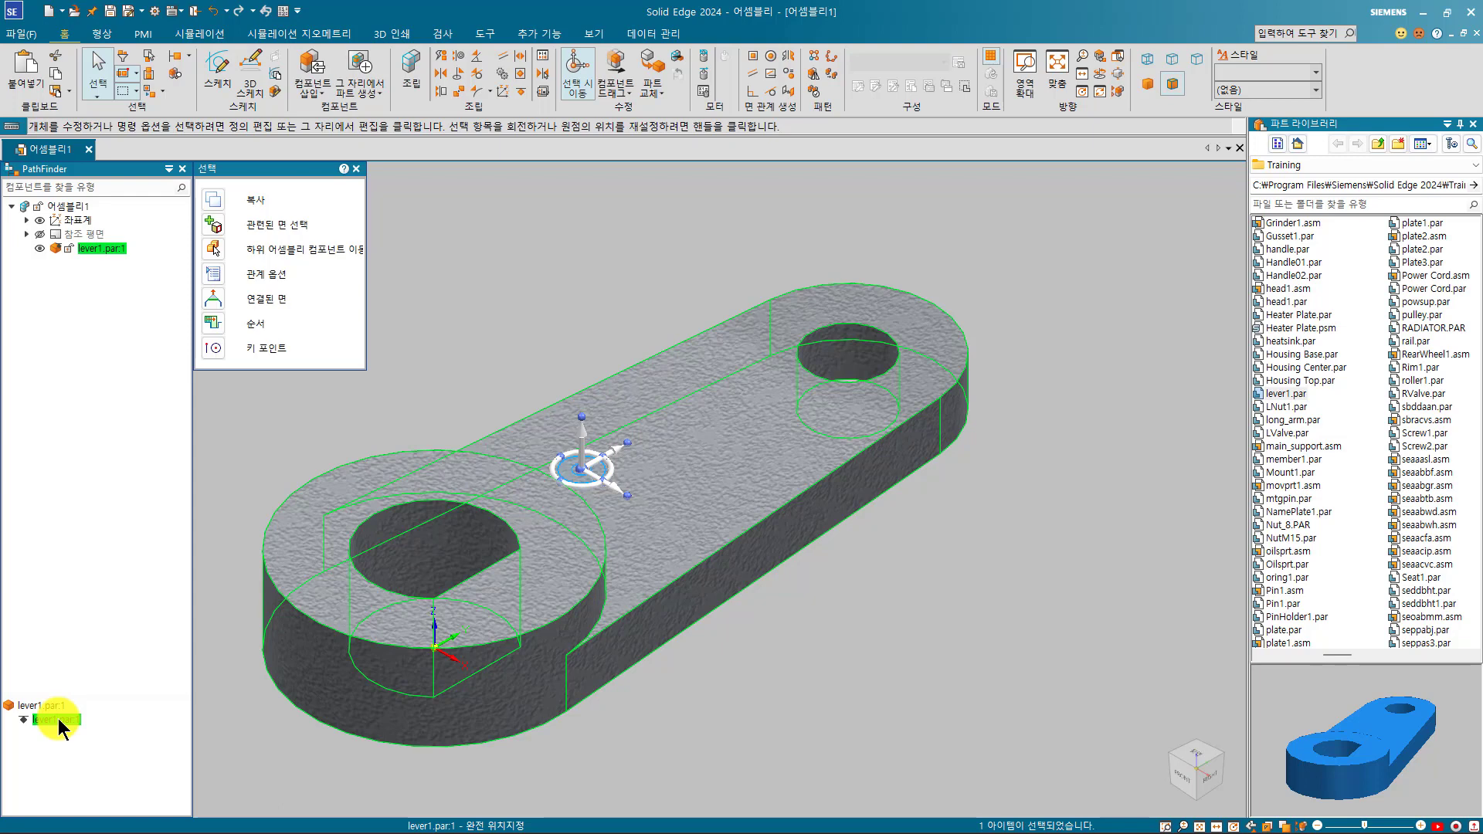
key(Delete)
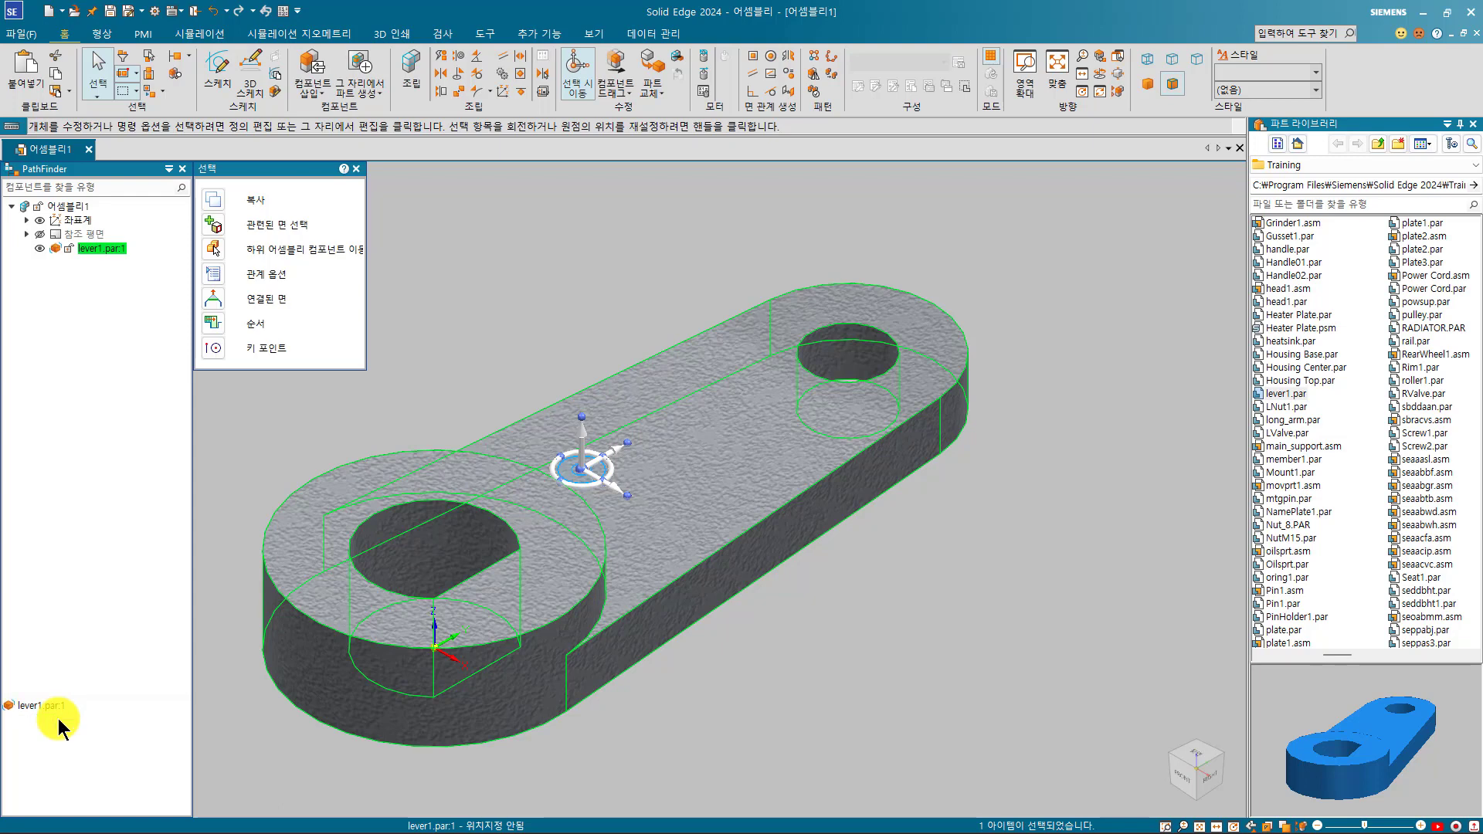
click(622, 67)
click(524, 564)
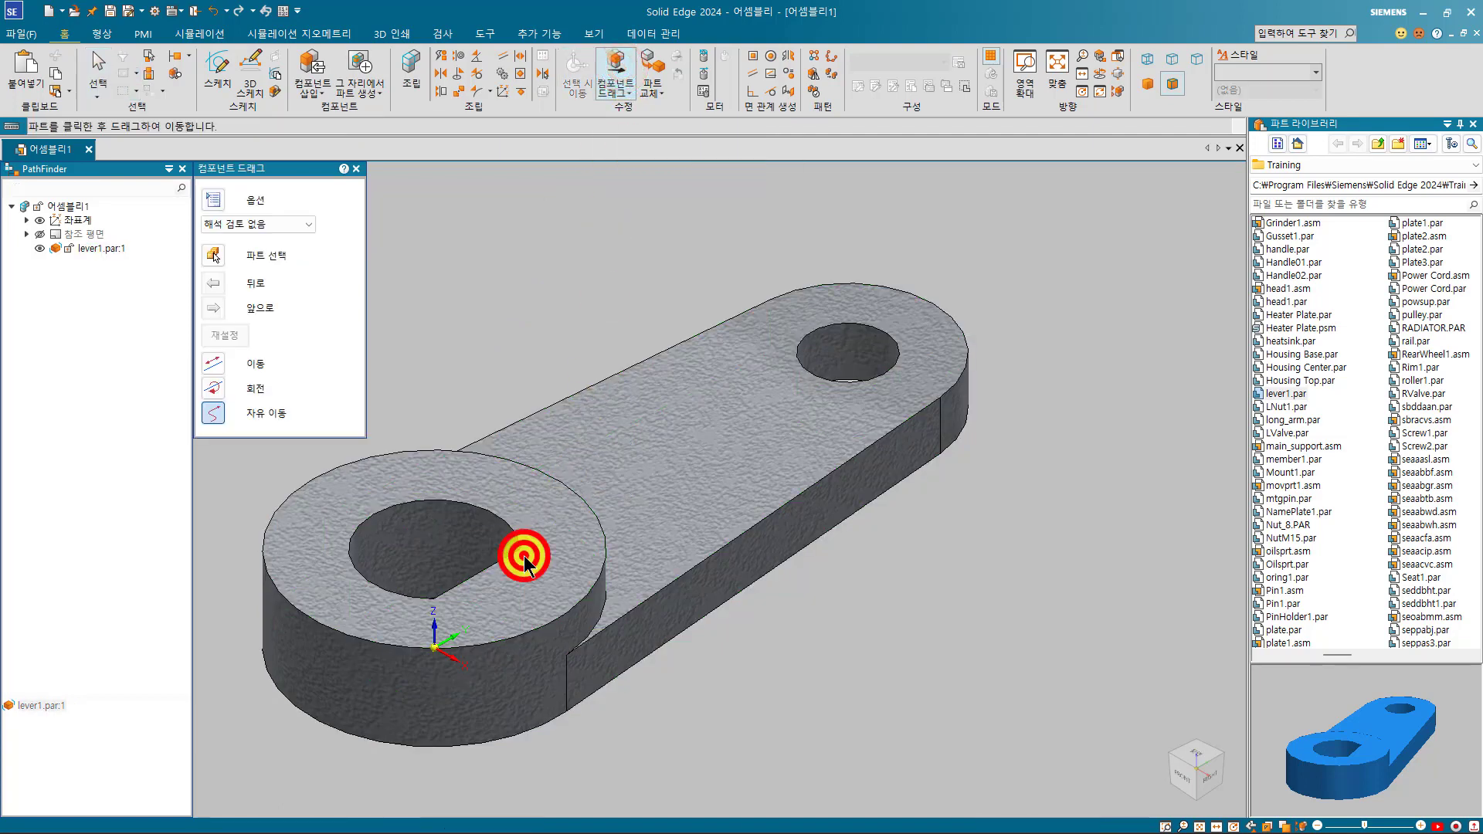
drag(525, 564, 672, 449)
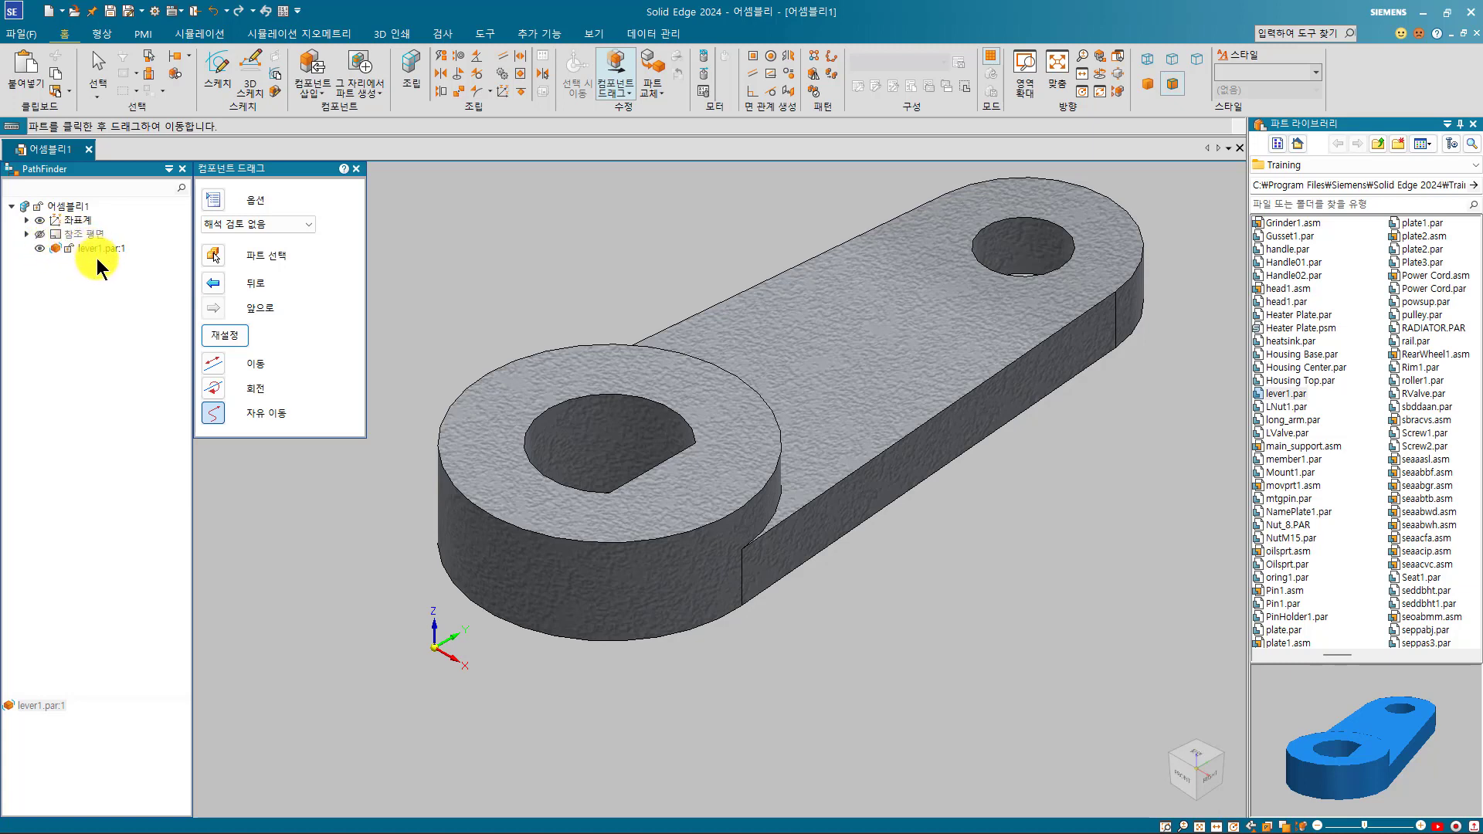
right_click(573, 292)
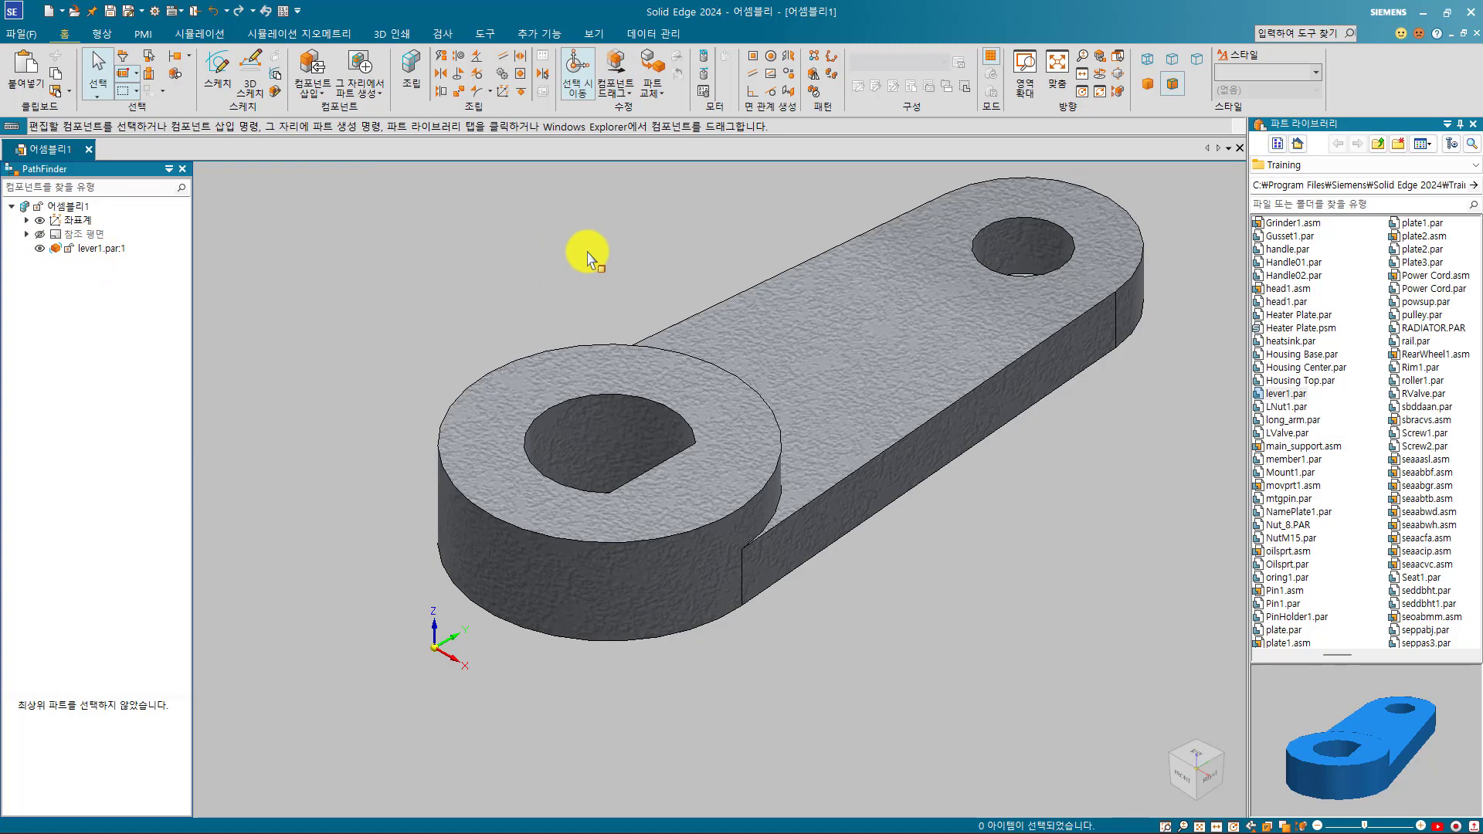
Ground lever1.par at its moved position and delete that ground relationship again.
click(646, 377)
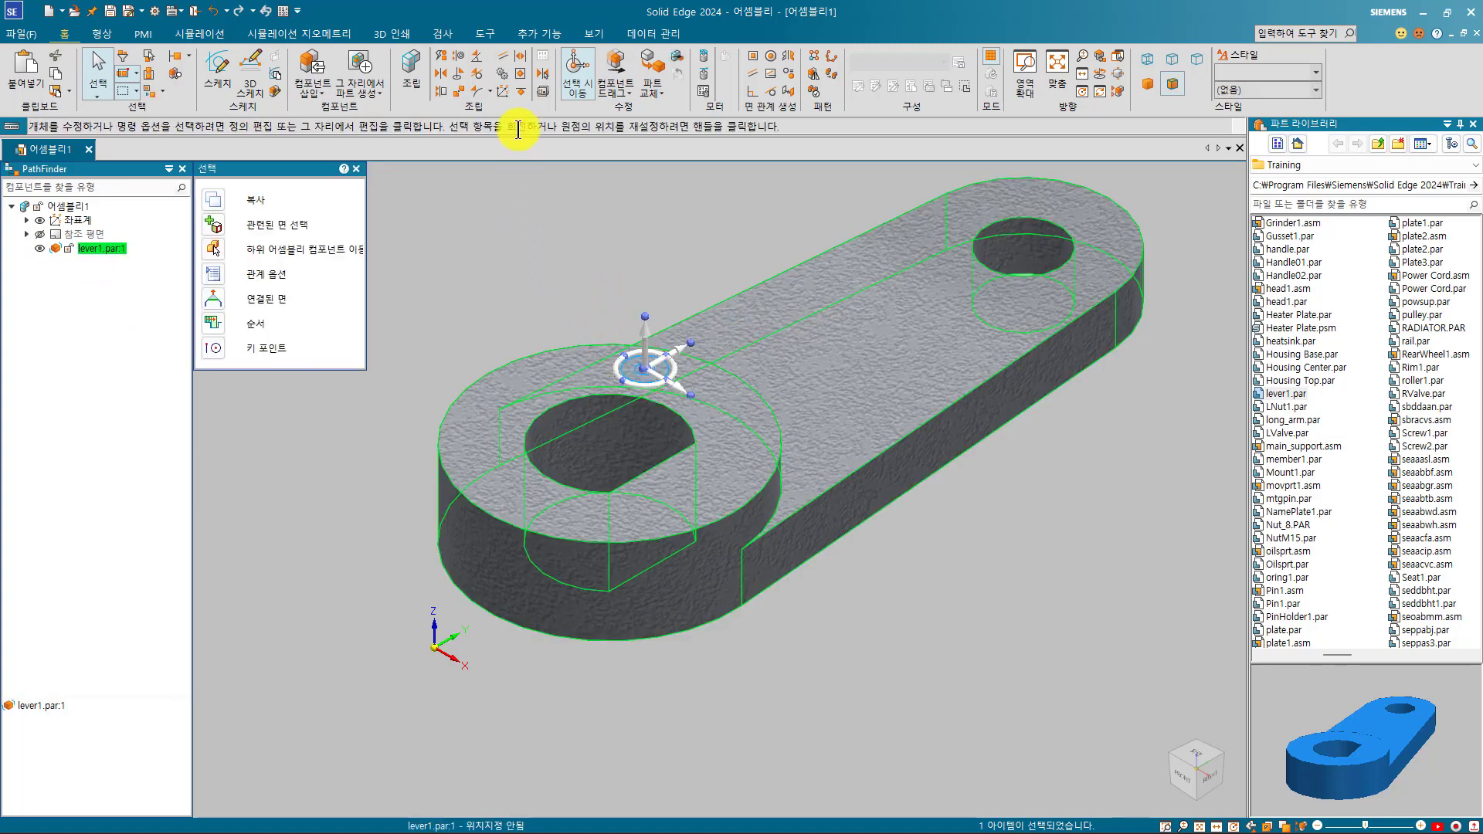
click(520, 91)
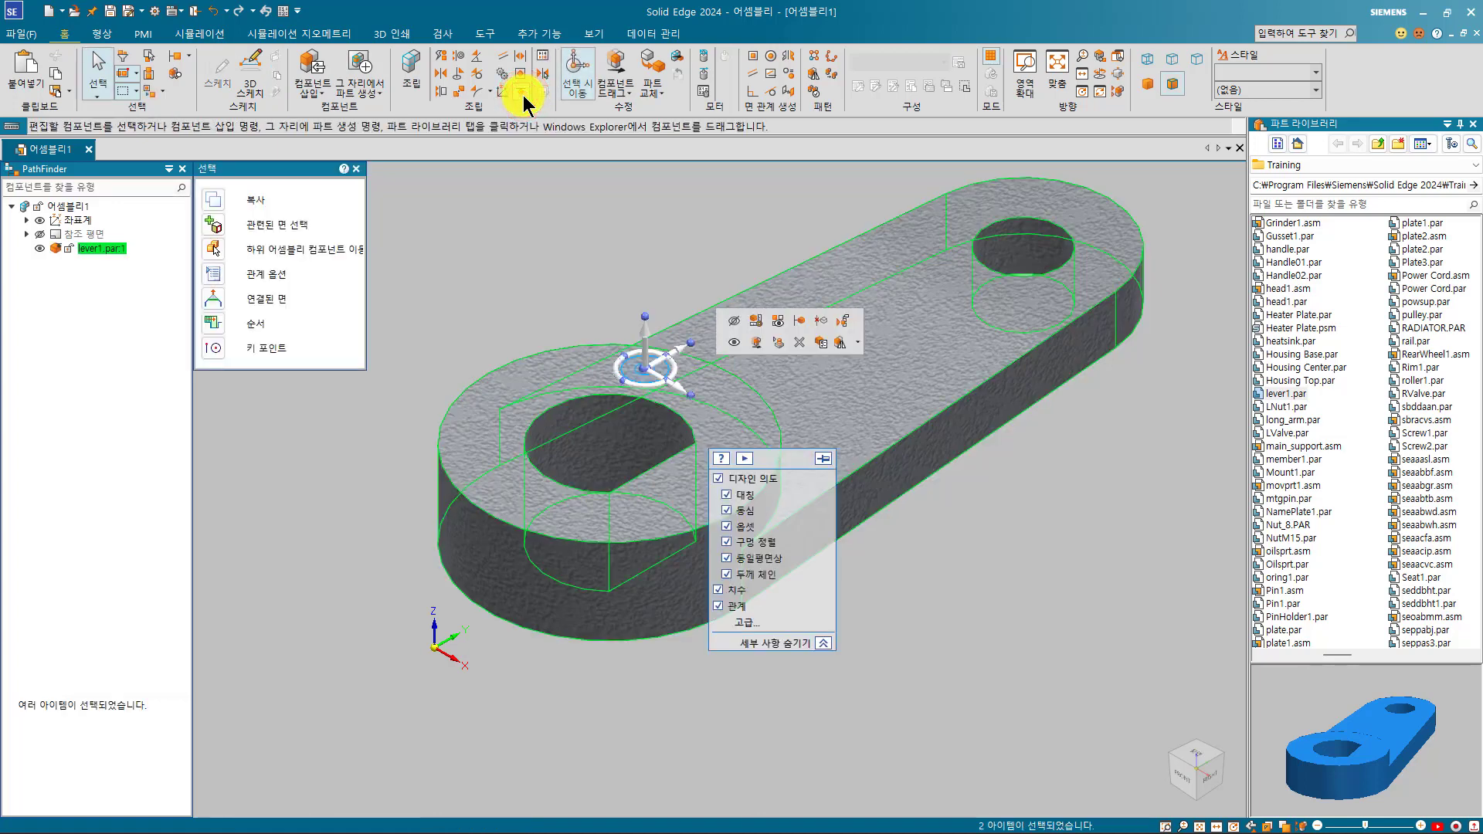
key(Escape)
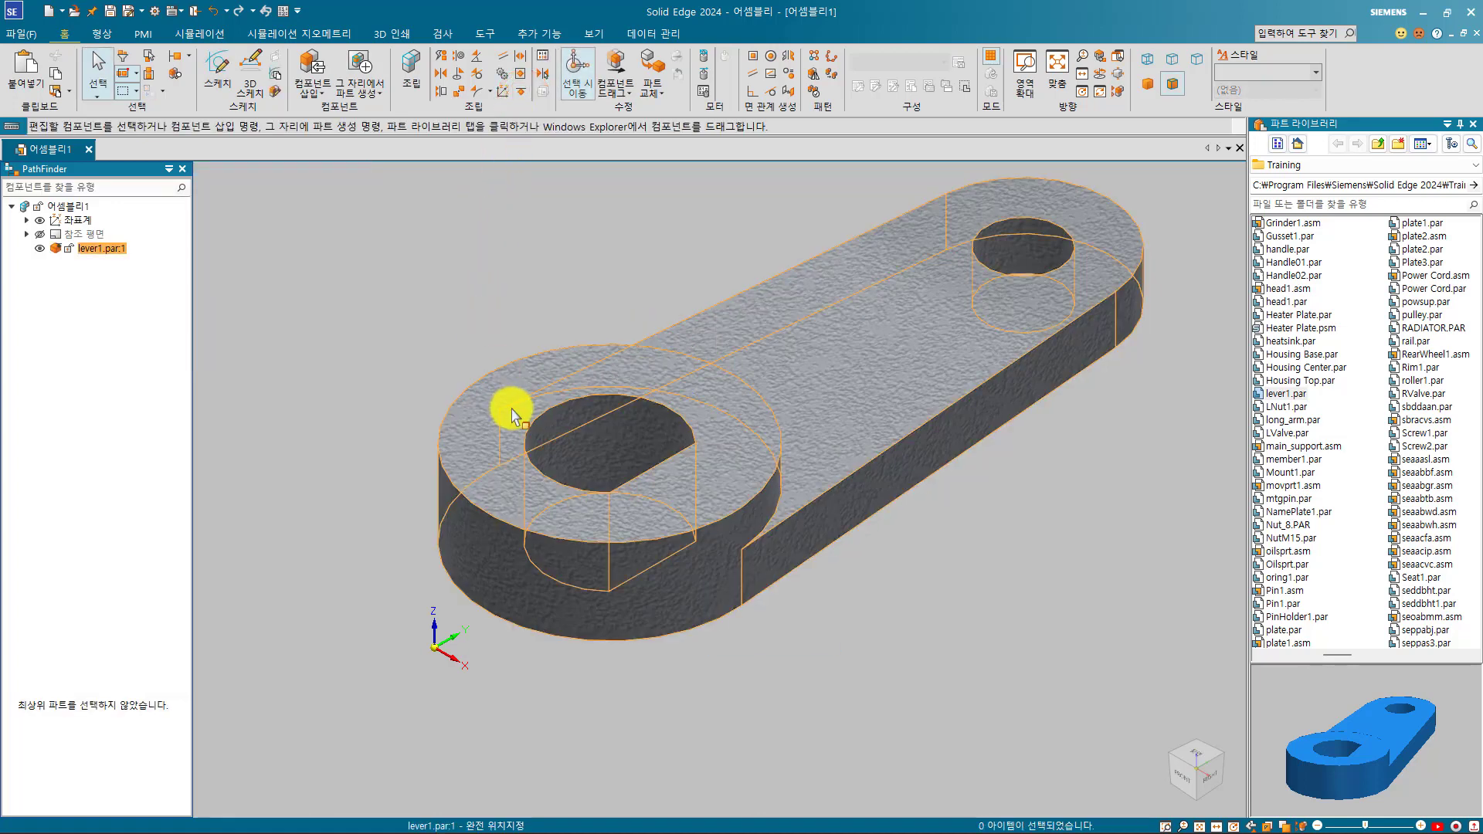
click(512, 410)
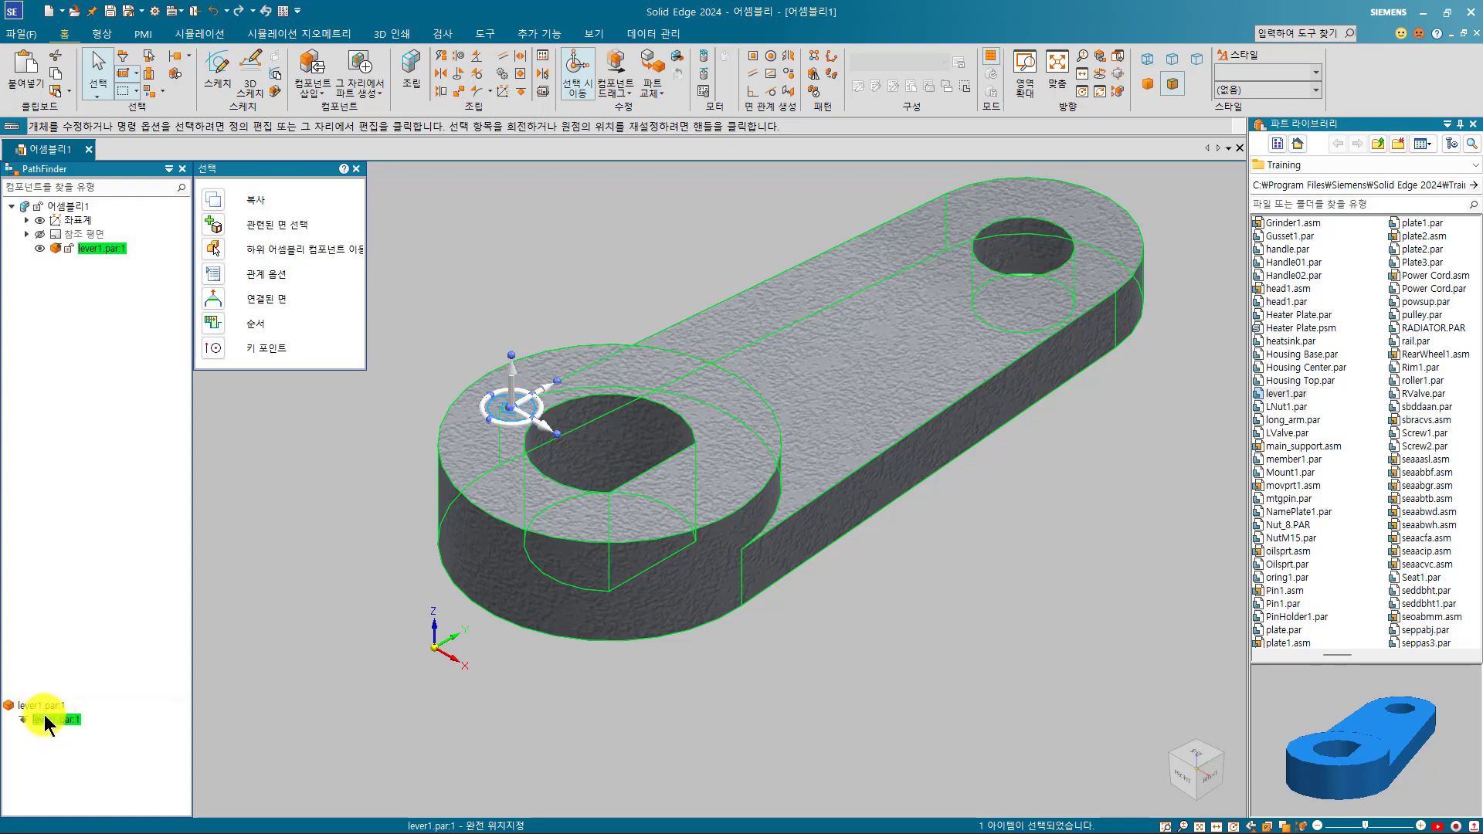
click(341, 465)
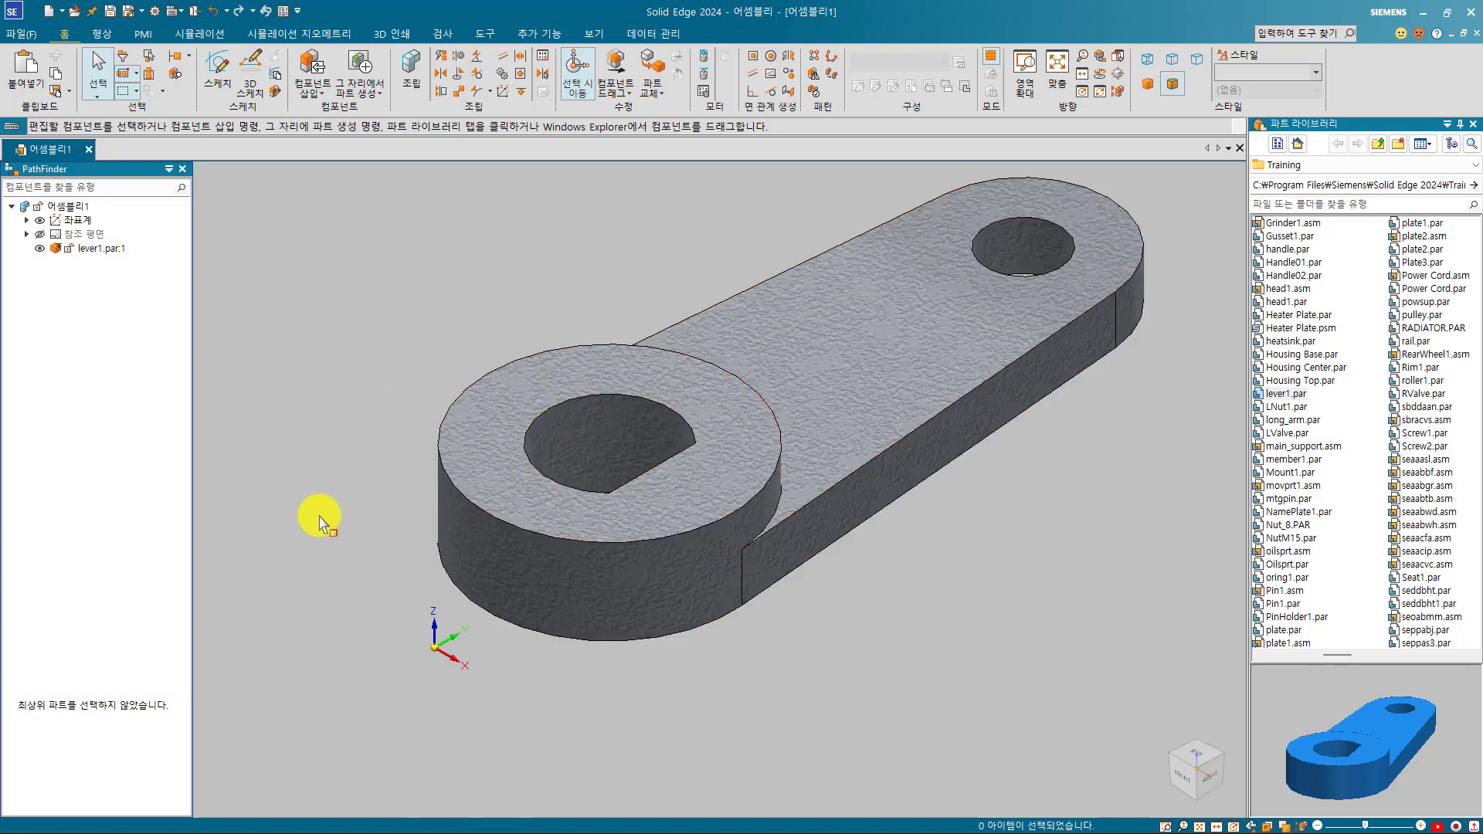
click(100, 247)
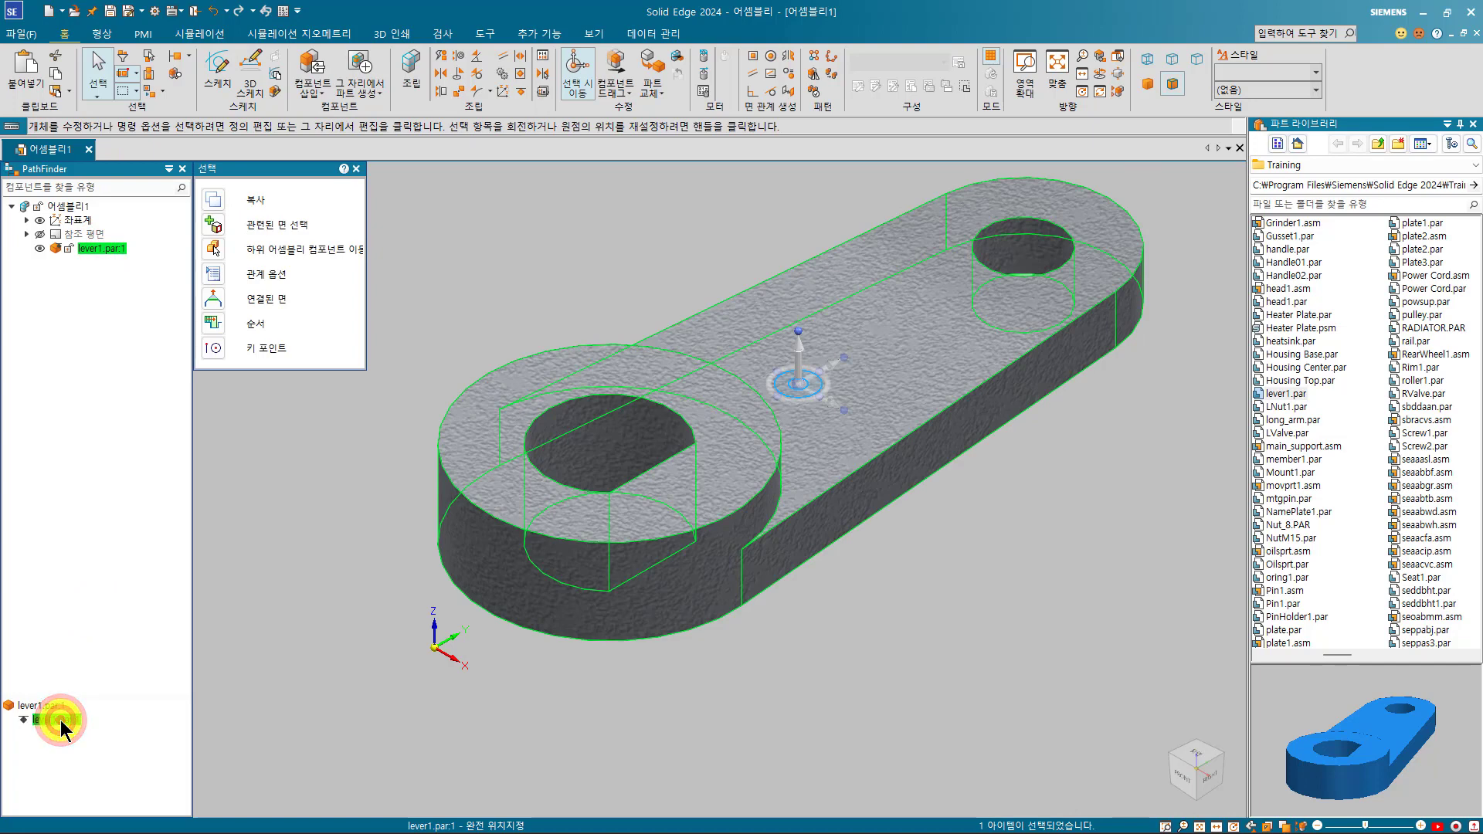
key(Delete)
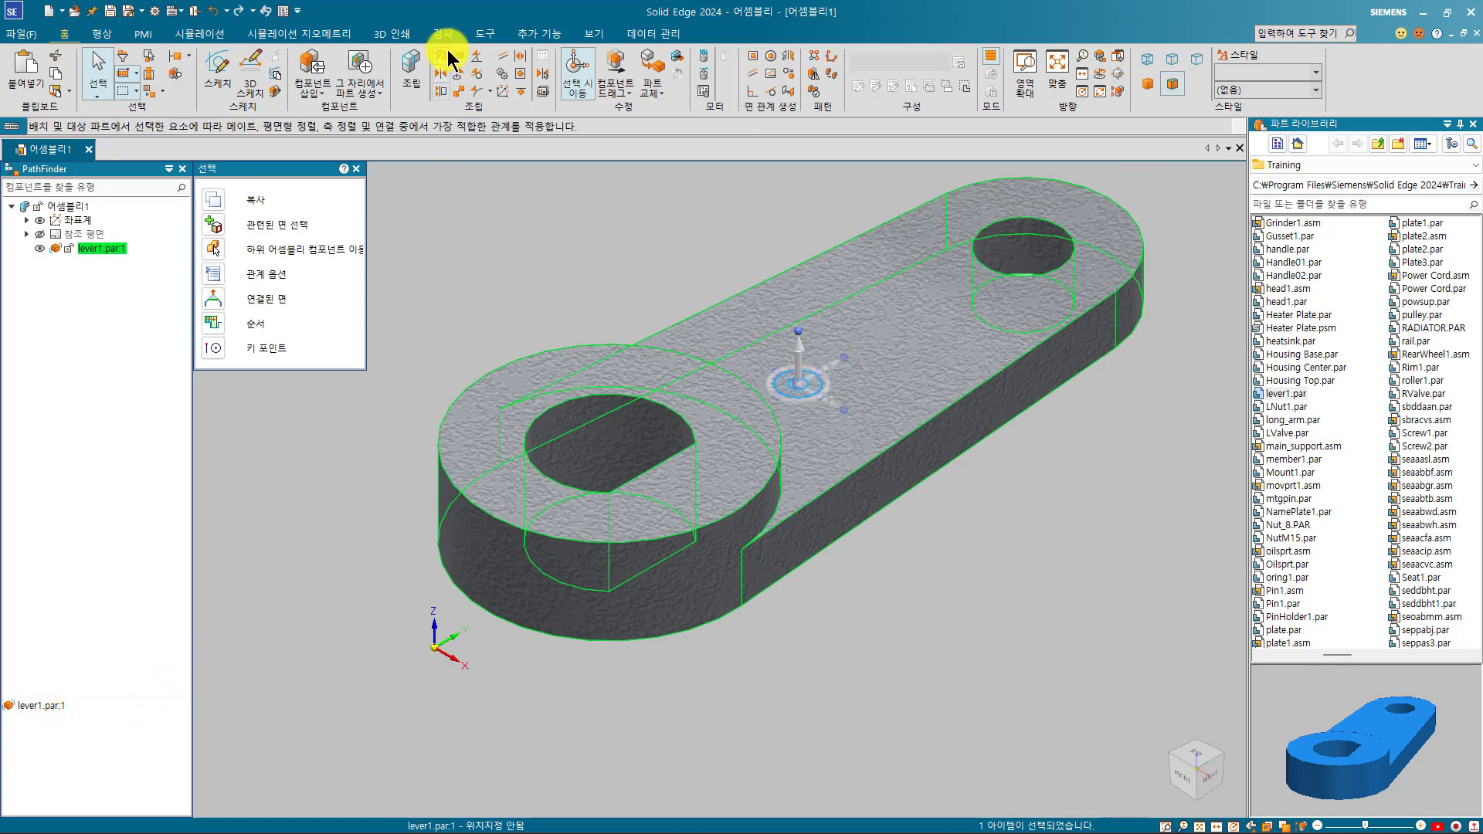
Mate the lever's bottom face to the XZ plane of the base coordinate system with a fixed 0.00 mm offset.
click(443, 75)
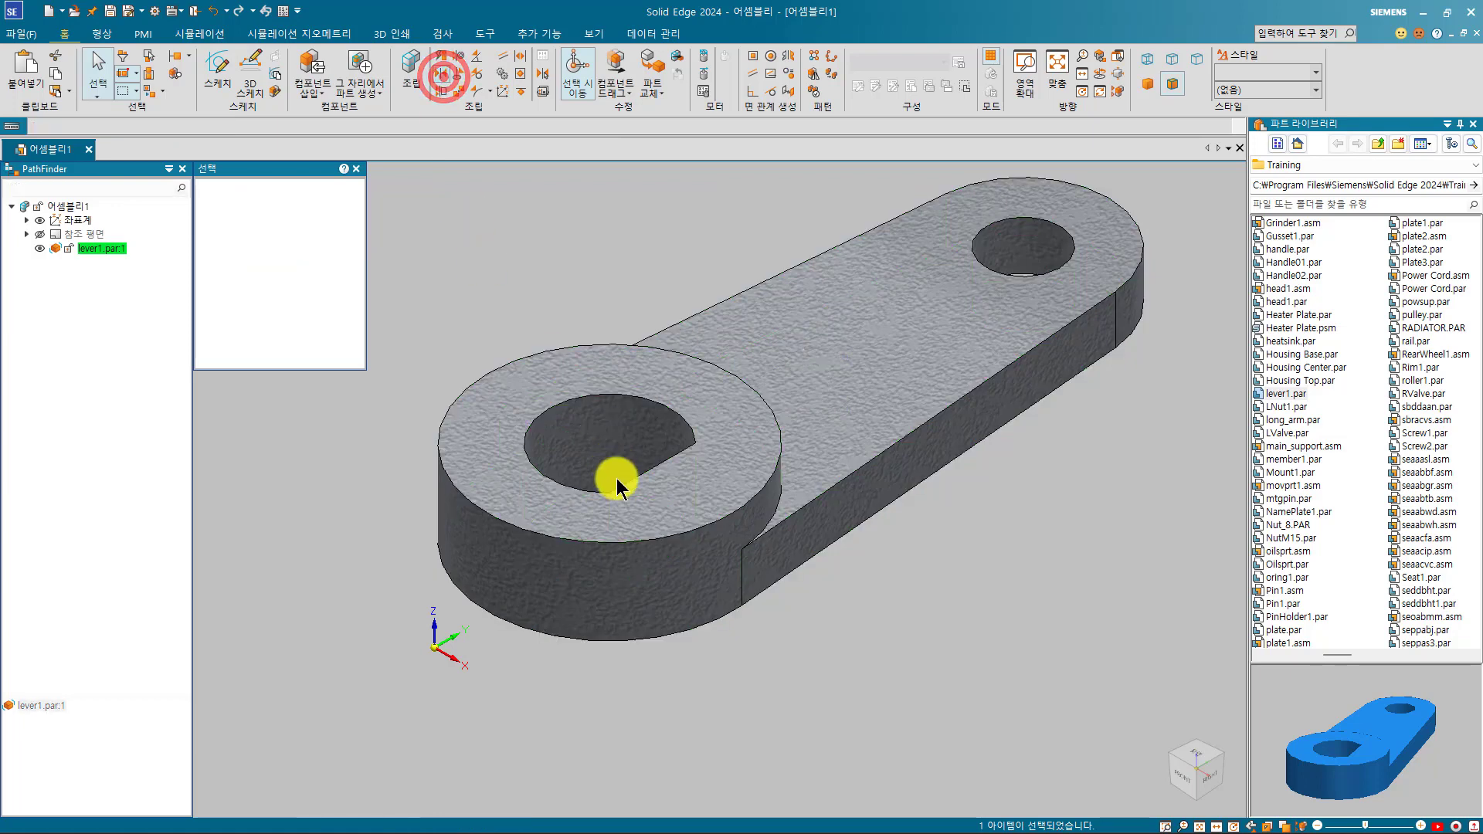
click(659, 613)
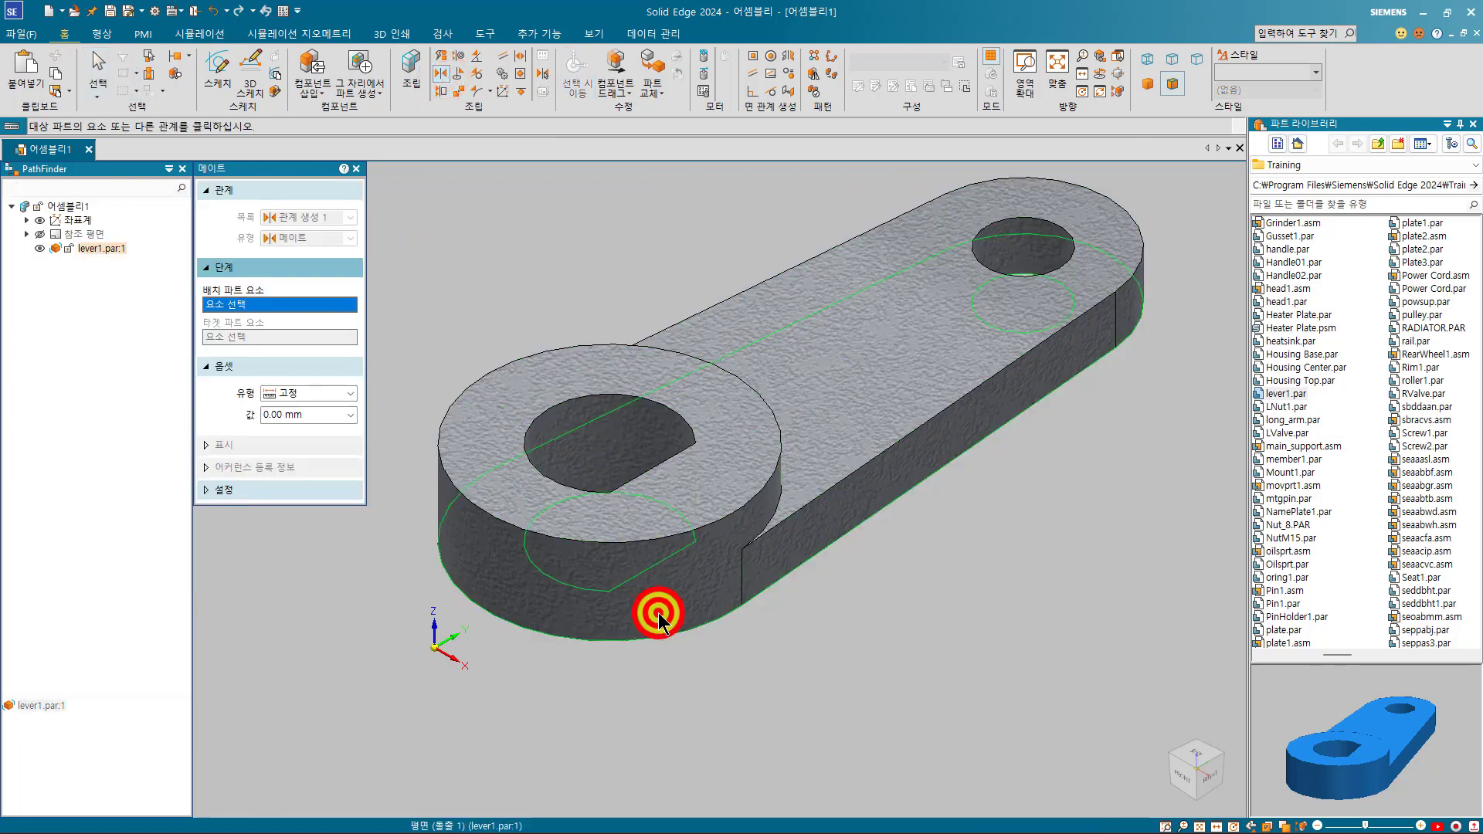
click(454, 643)
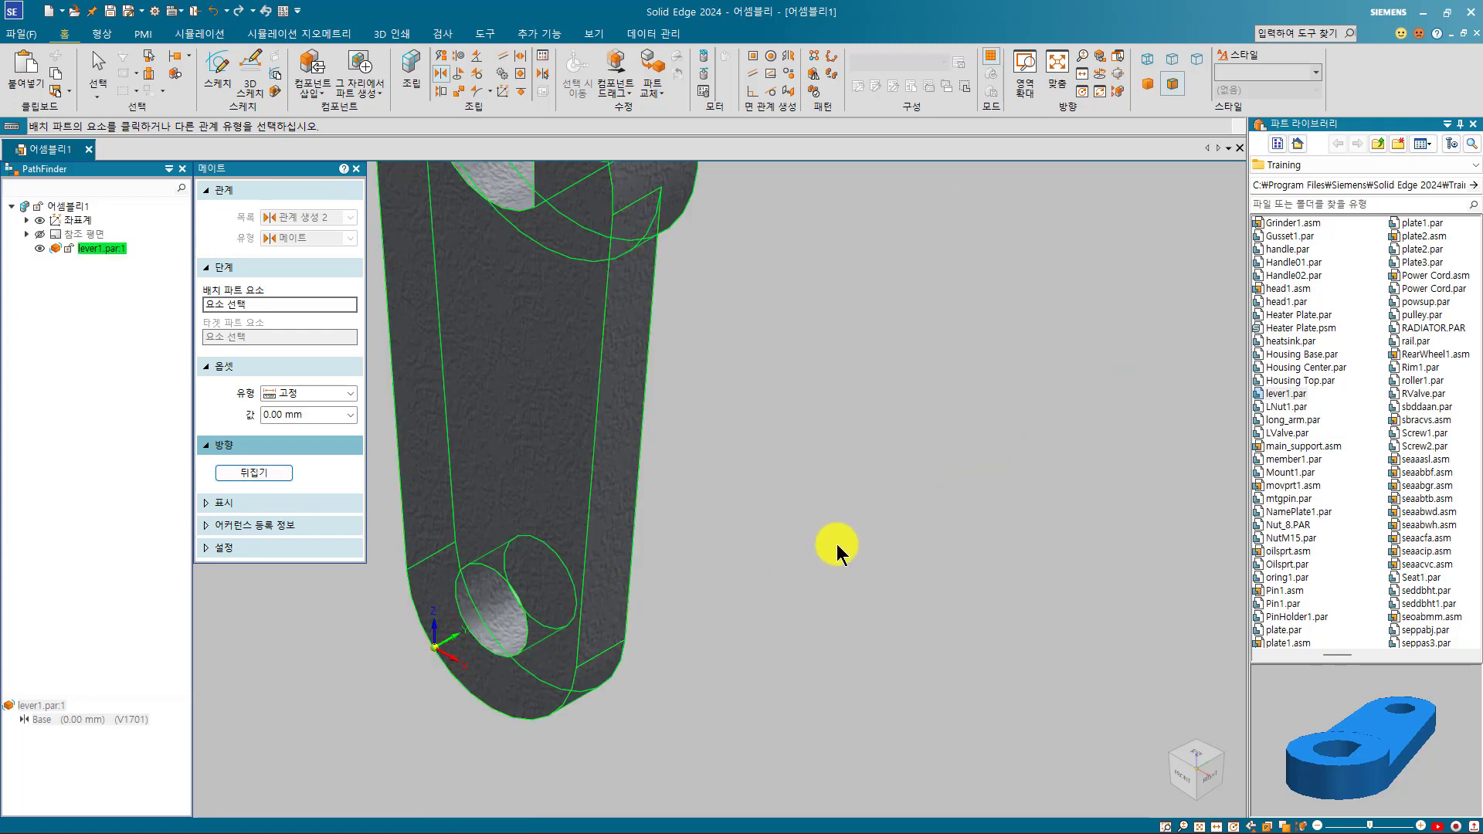
Axially align the lever's large D-shaped hole with the base coordinate system's Y axis, leaving rotation unlocked.
click(461, 58)
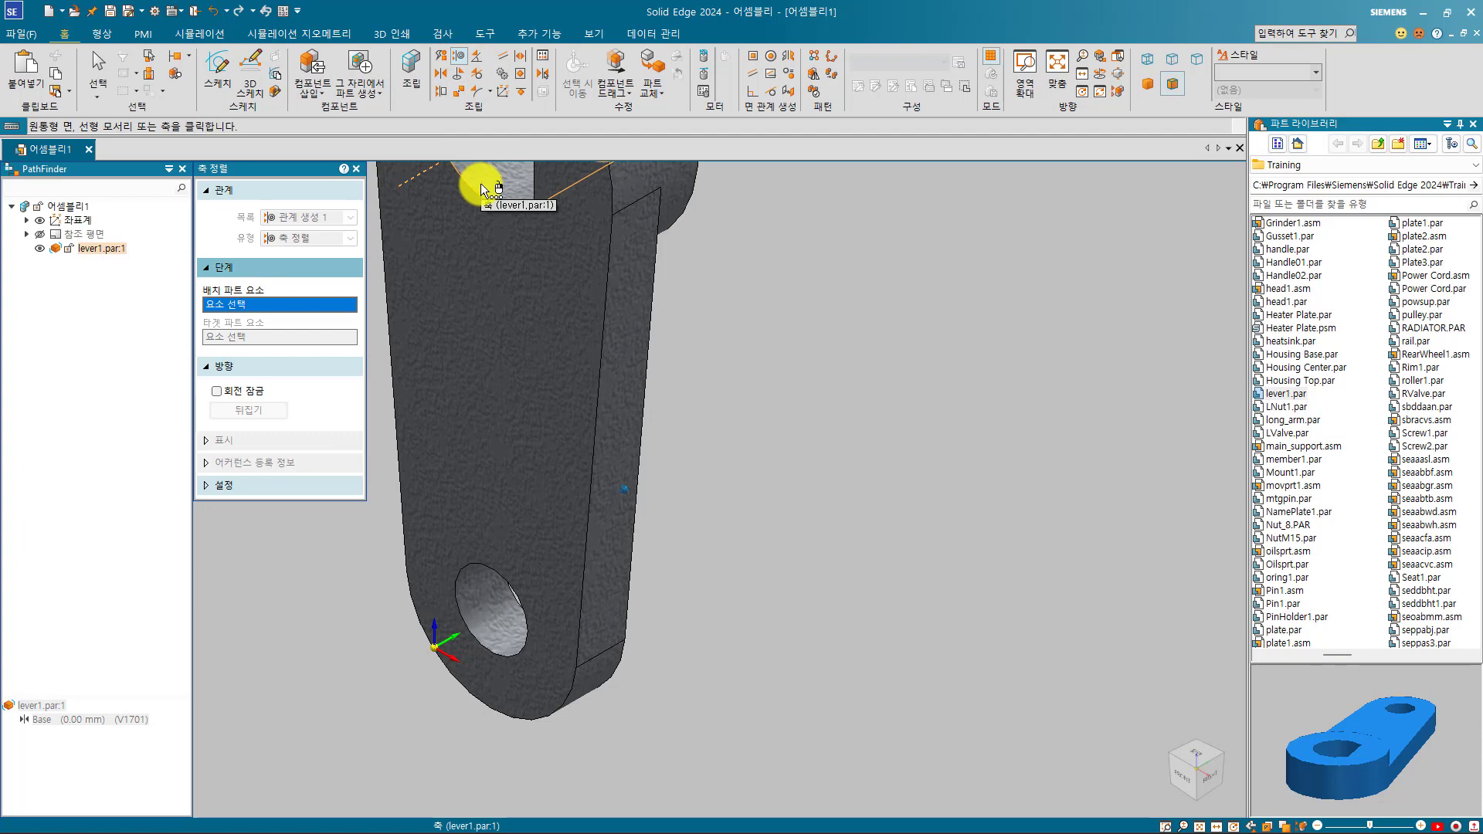
middle_drag(480, 186, 575, 289)
click(571, 292)
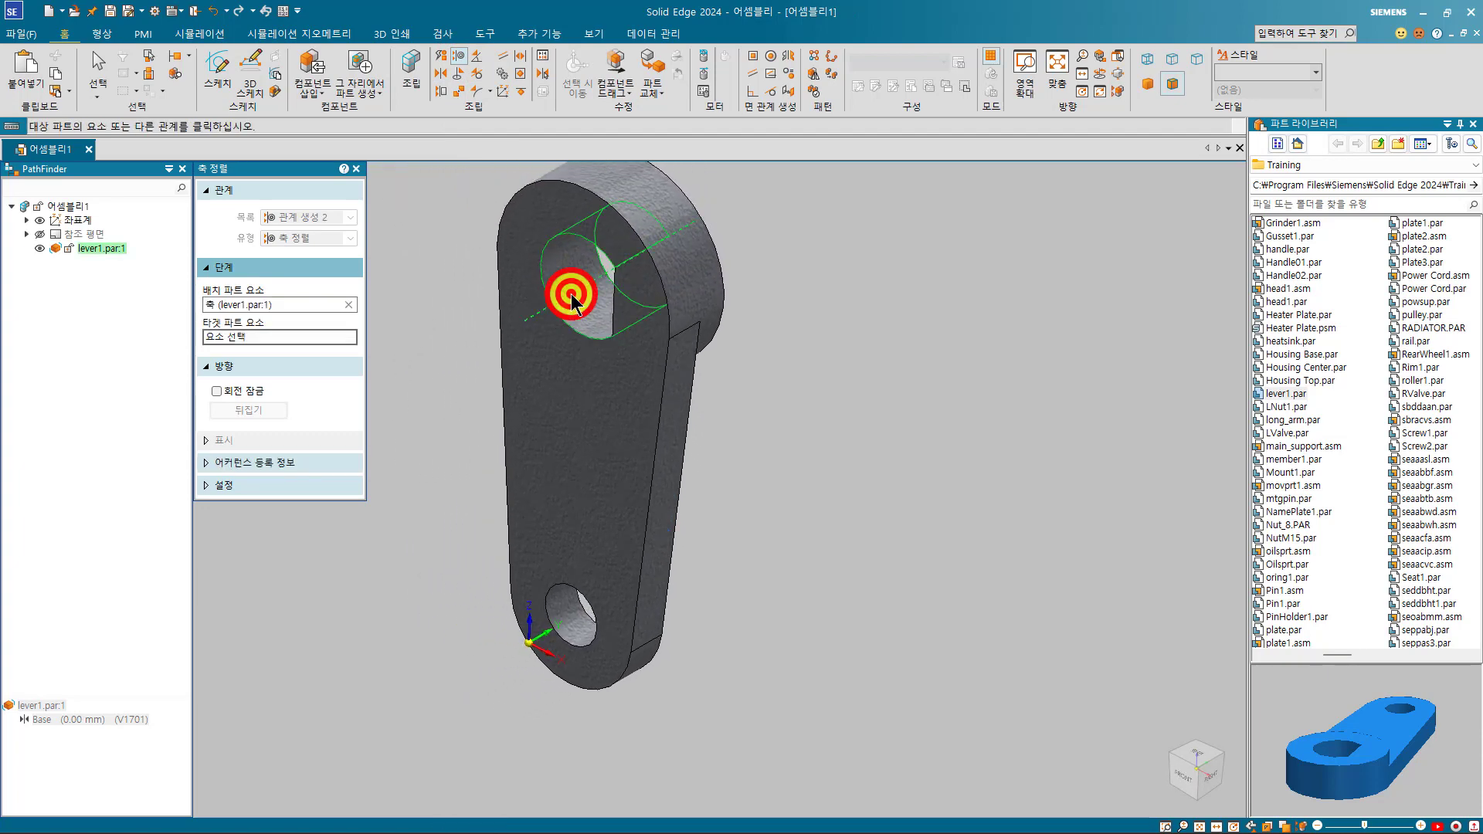
click(548, 632)
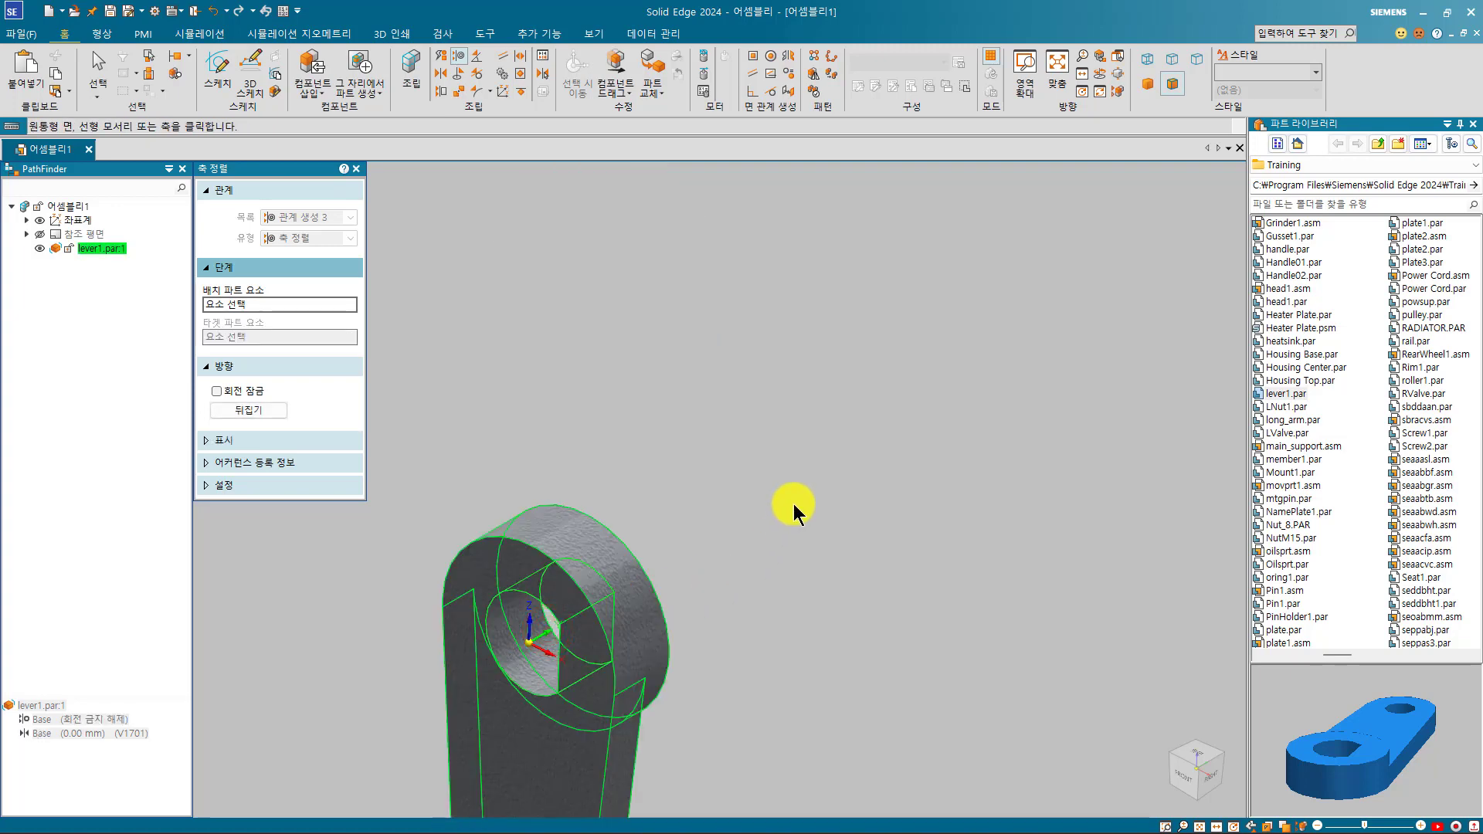
key(ctrl+f)
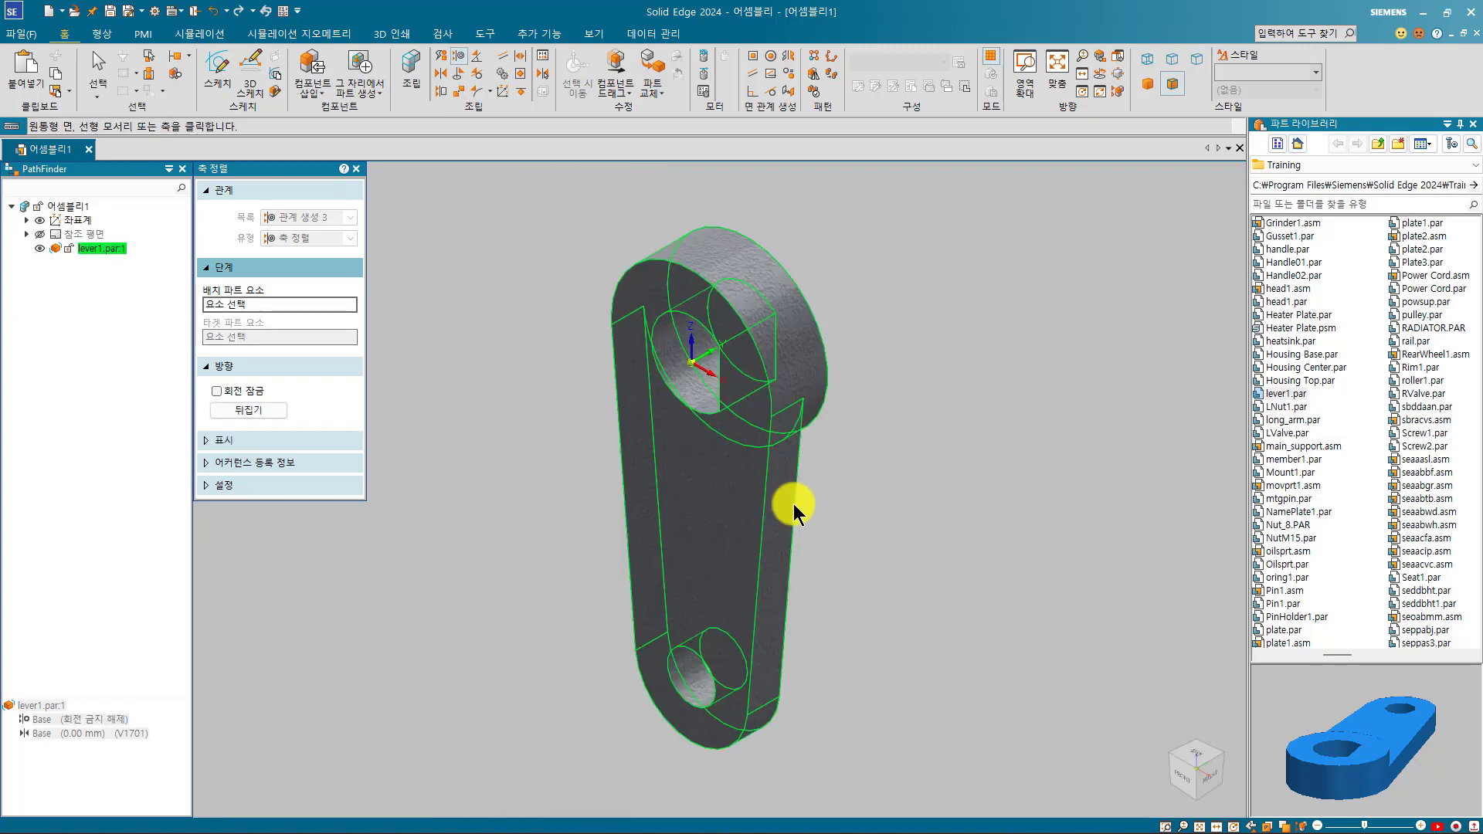
key(Escape)
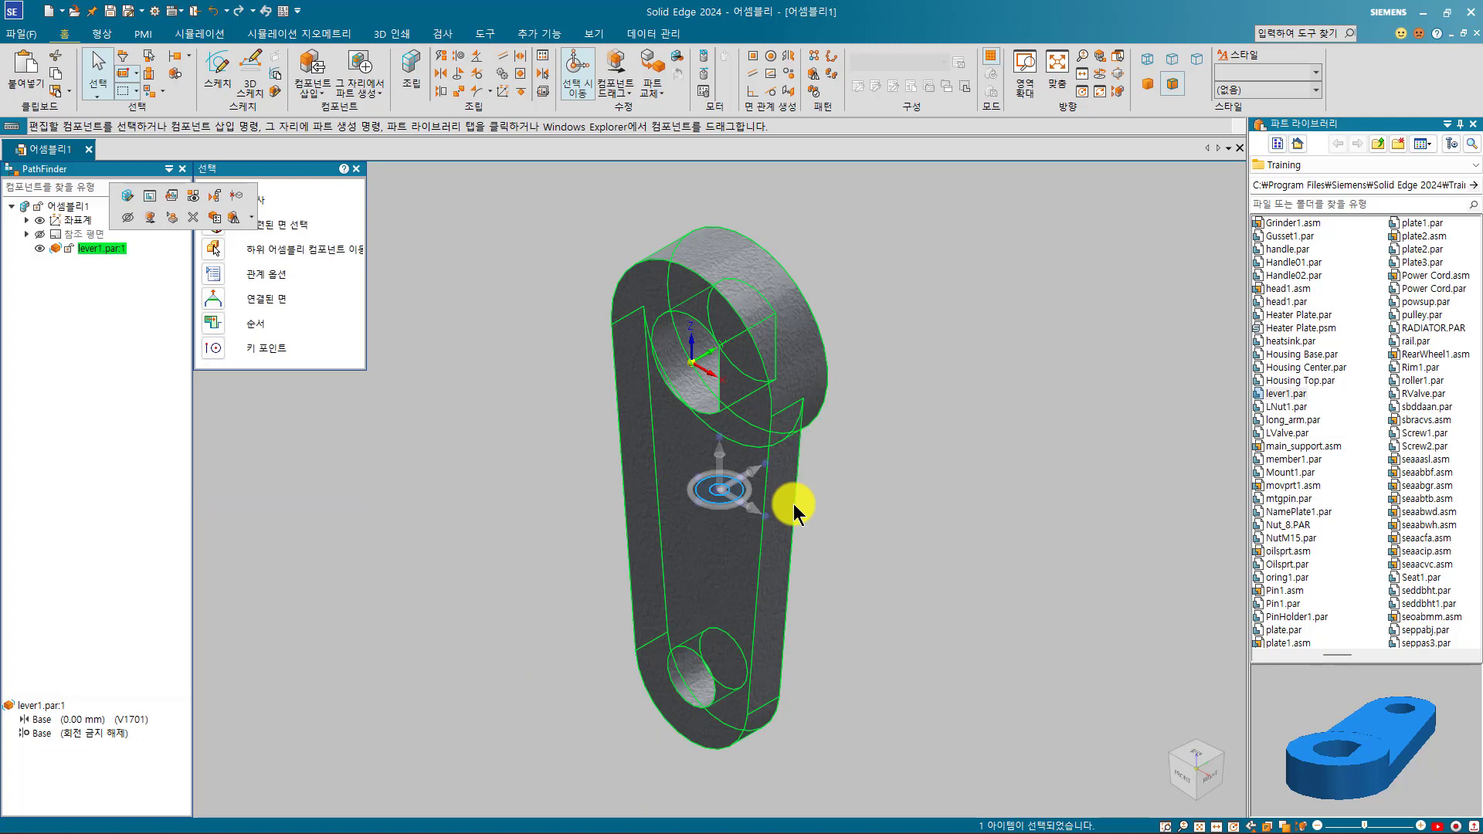
Start an assembly sketch on the base XZ plane and draw a vertical line about 37 mm long upward from the origin.
click(215, 71)
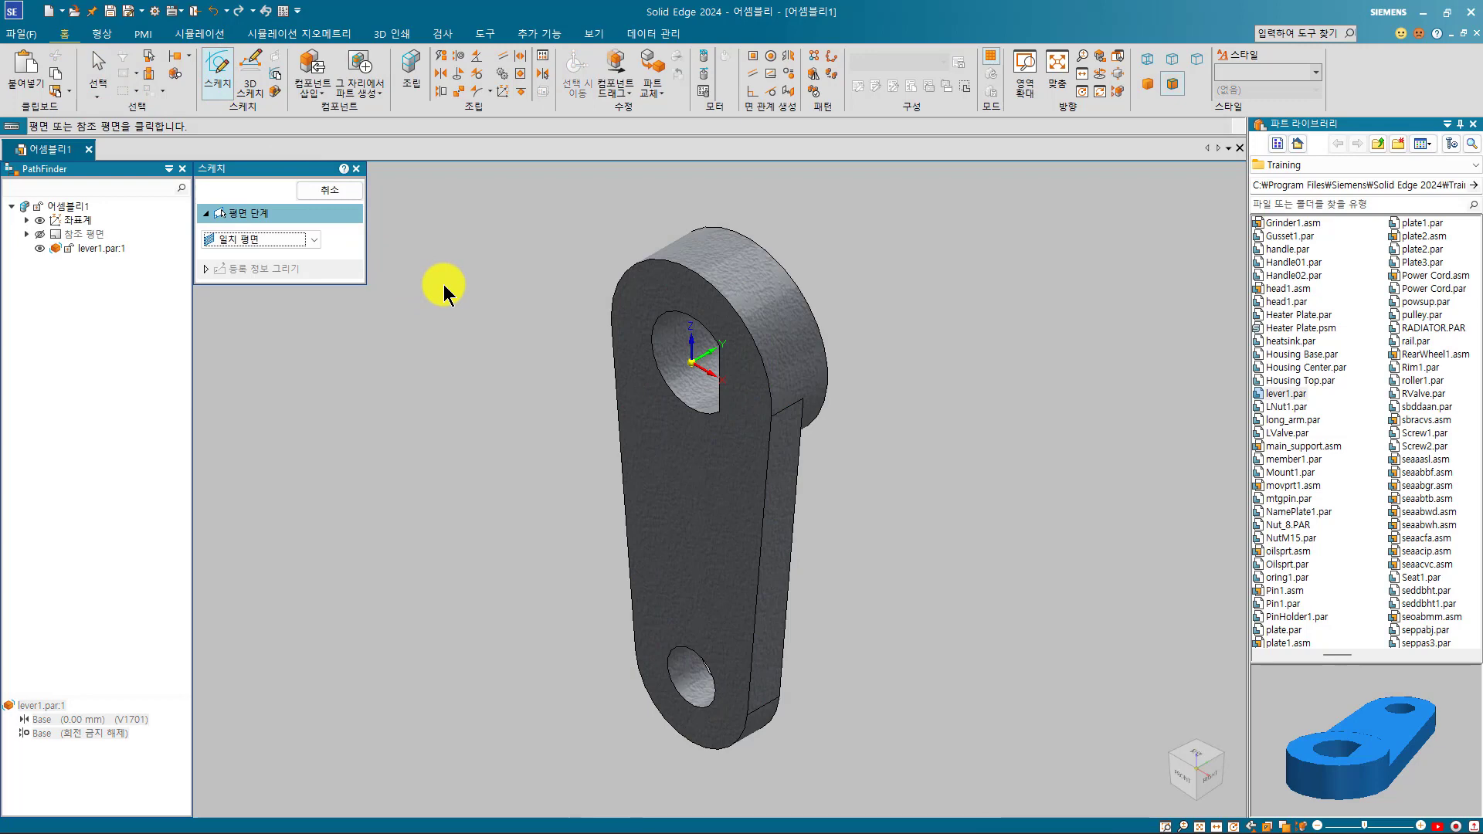
click(704, 367)
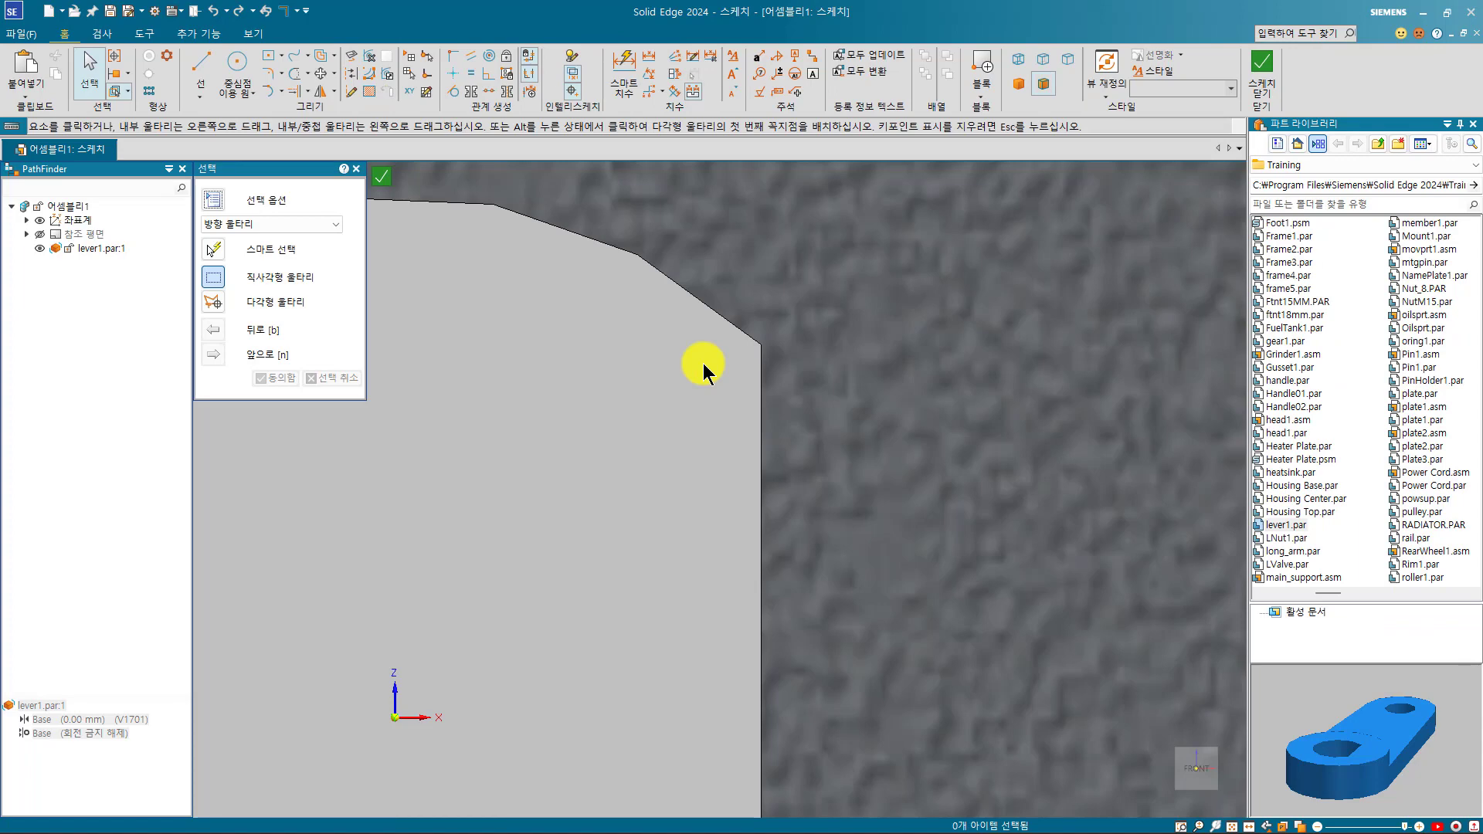
scroll(618, 445, down, 8)
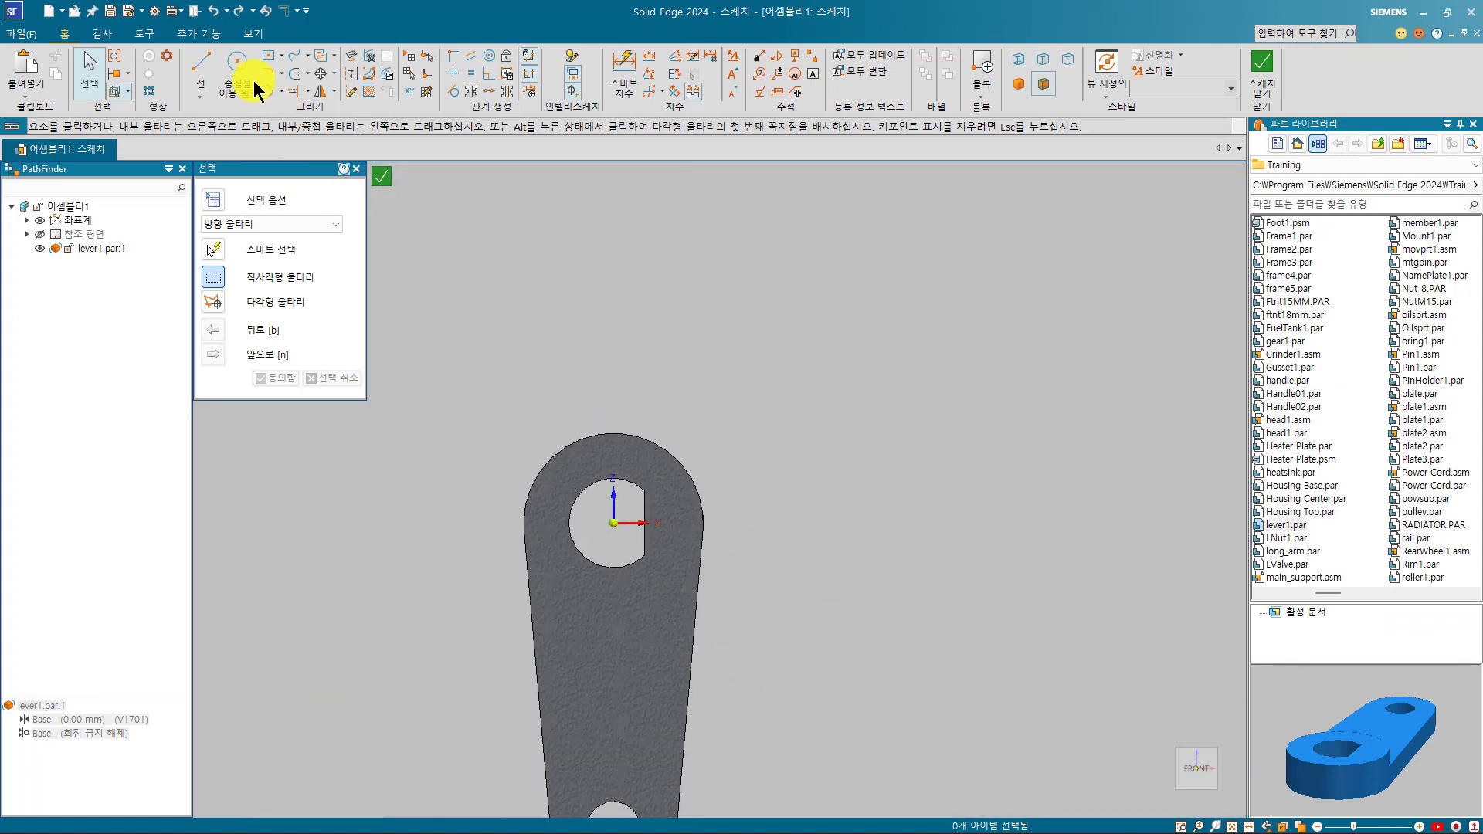
click(201, 62)
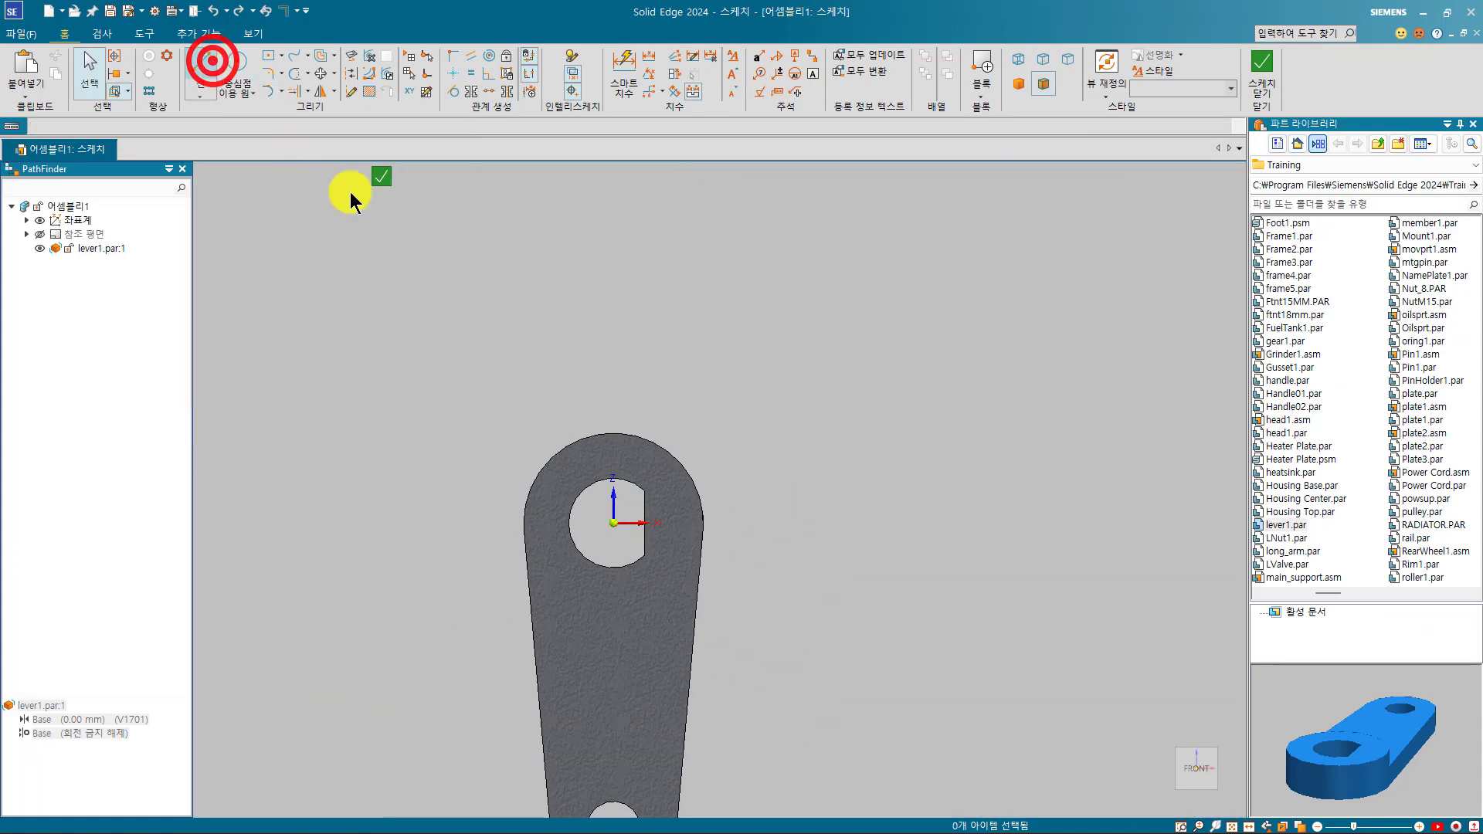
click(614, 522)
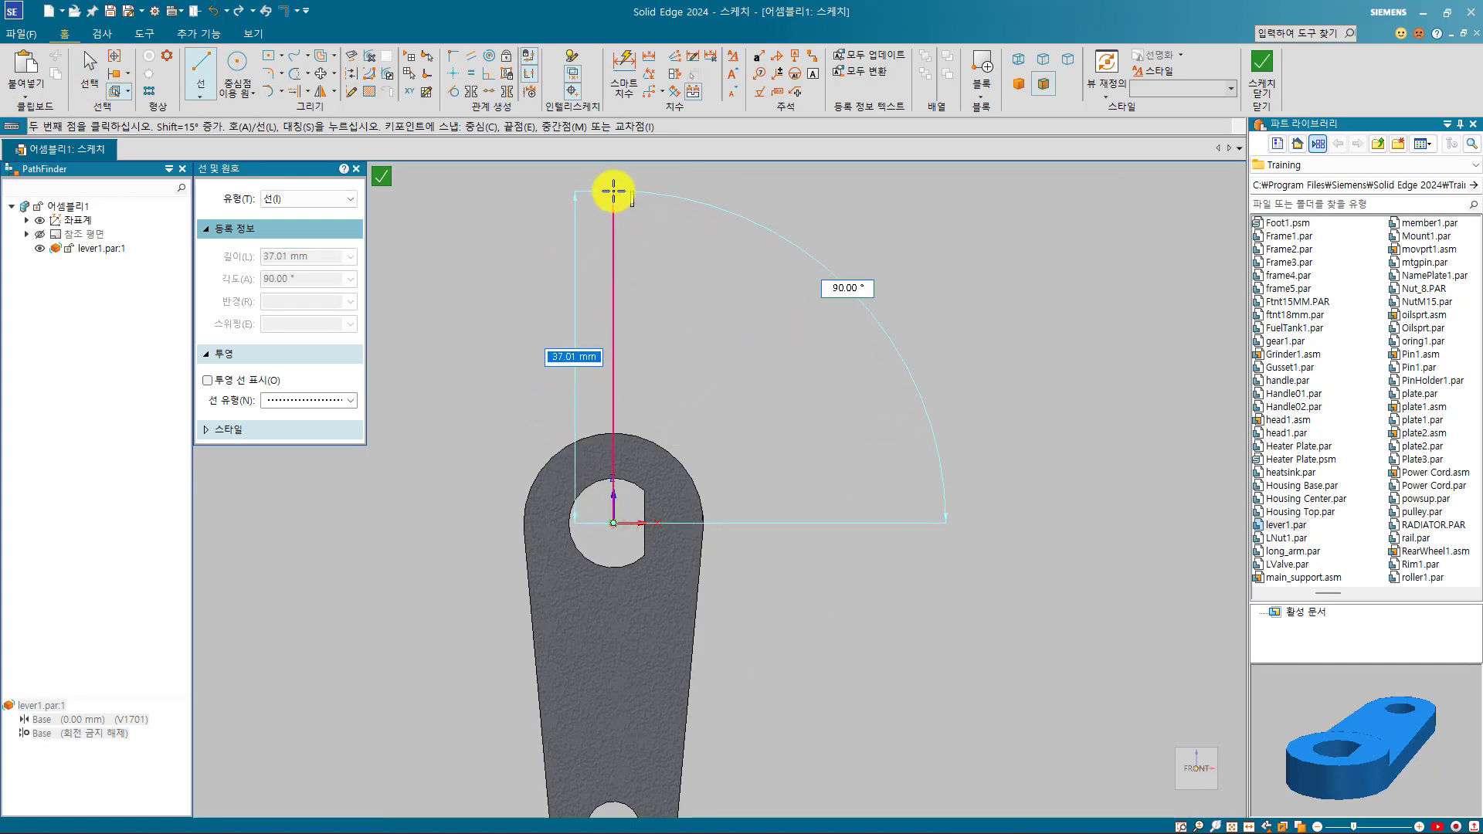
click(613, 190)
right_click(713, 281)
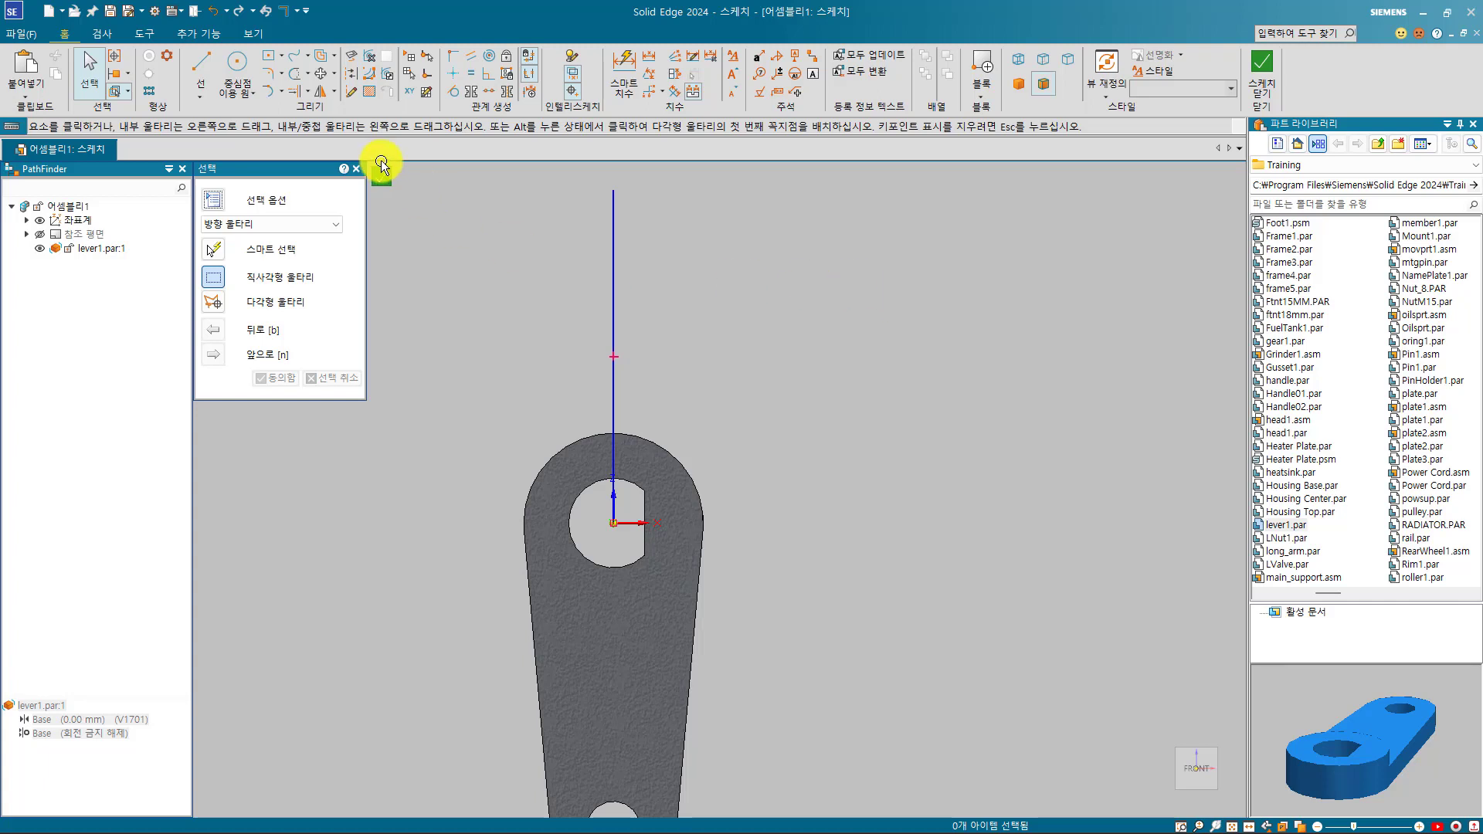
Draw a closed, kidney-shaped degree-3 curve to the right of the vertical line and finish the sketch.
click(294, 54)
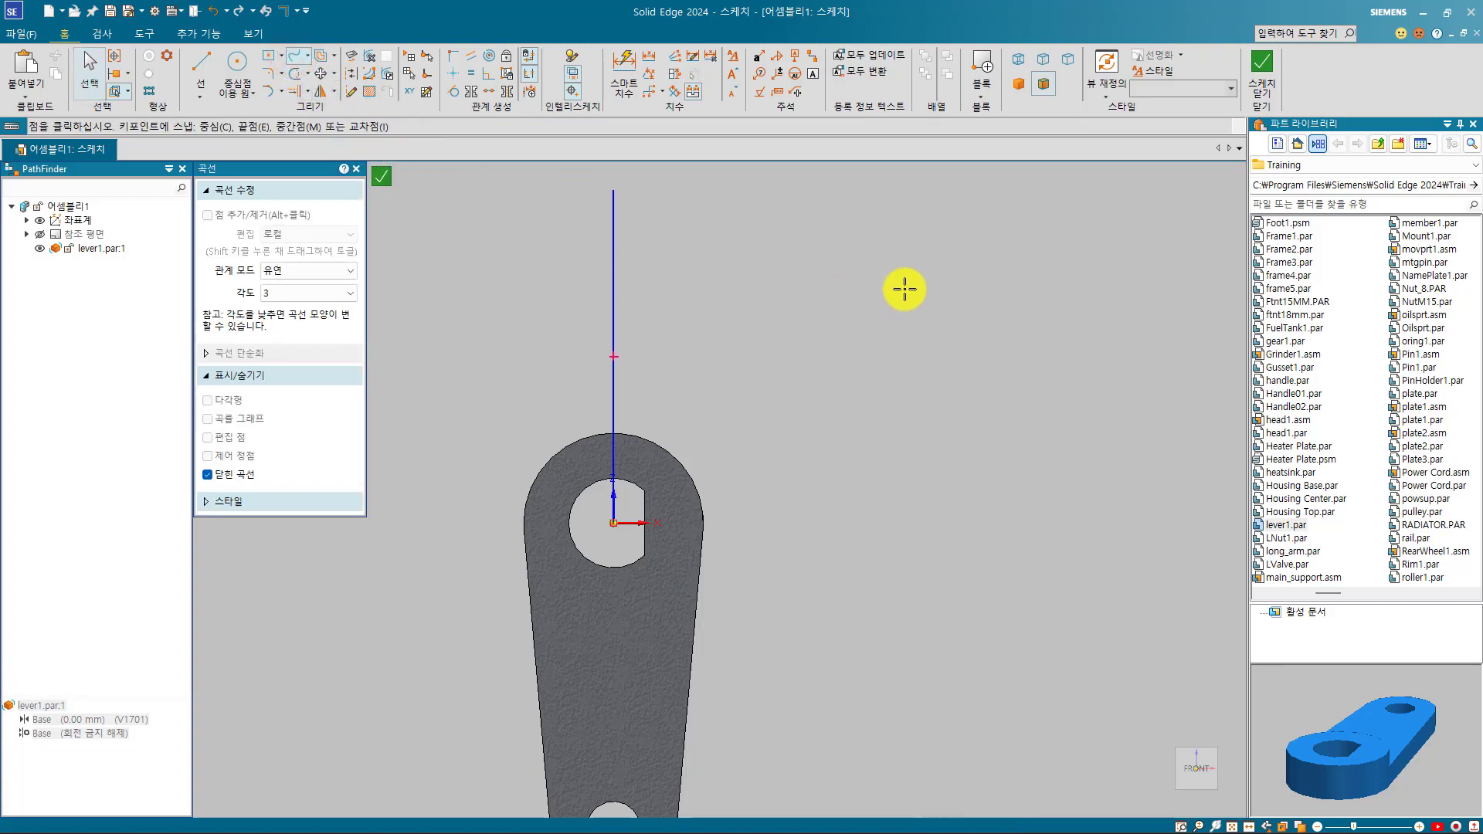
click(889, 260)
click(985, 202)
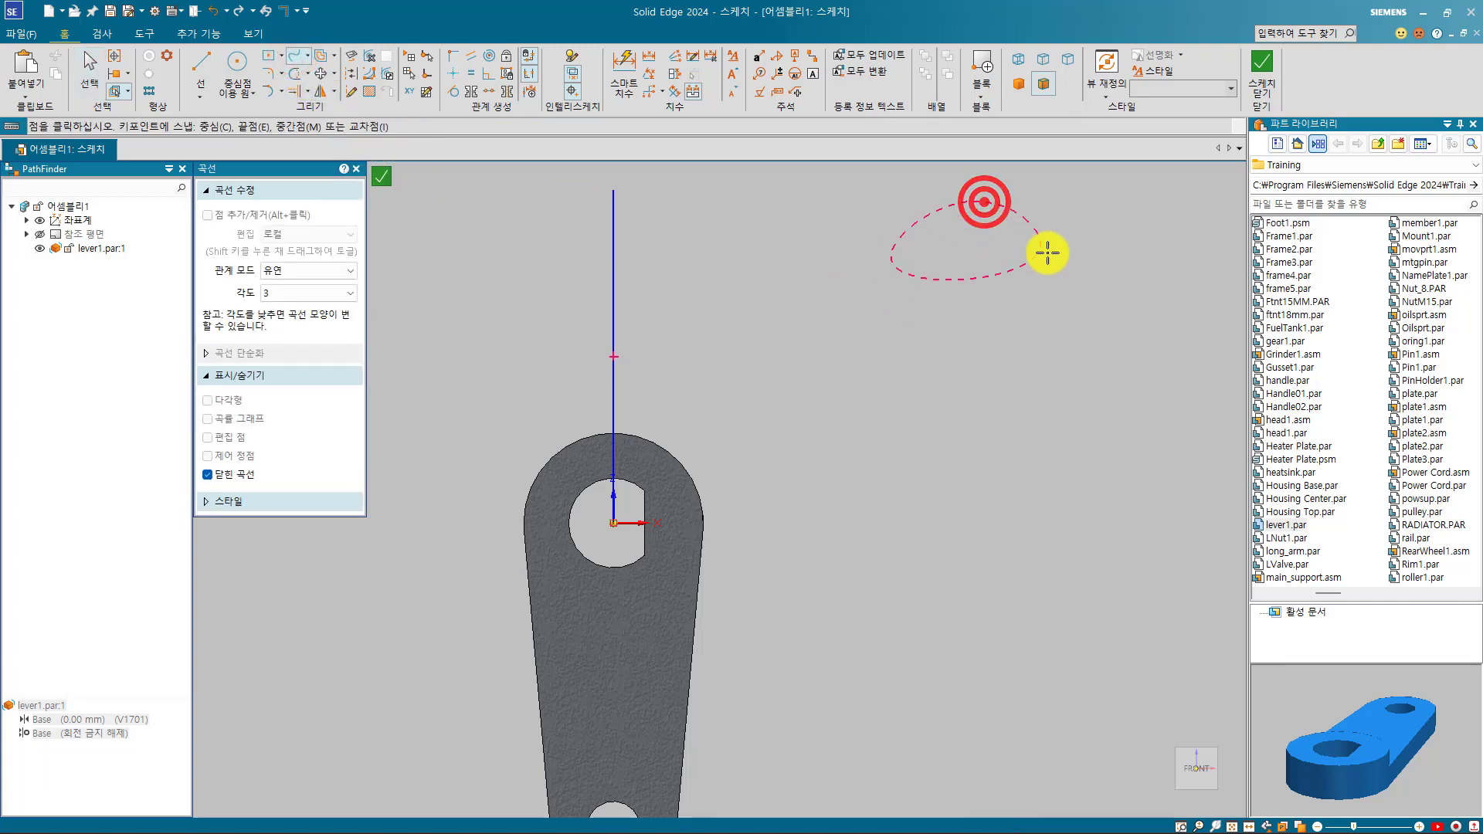
click(1096, 280)
click(1005, 412)
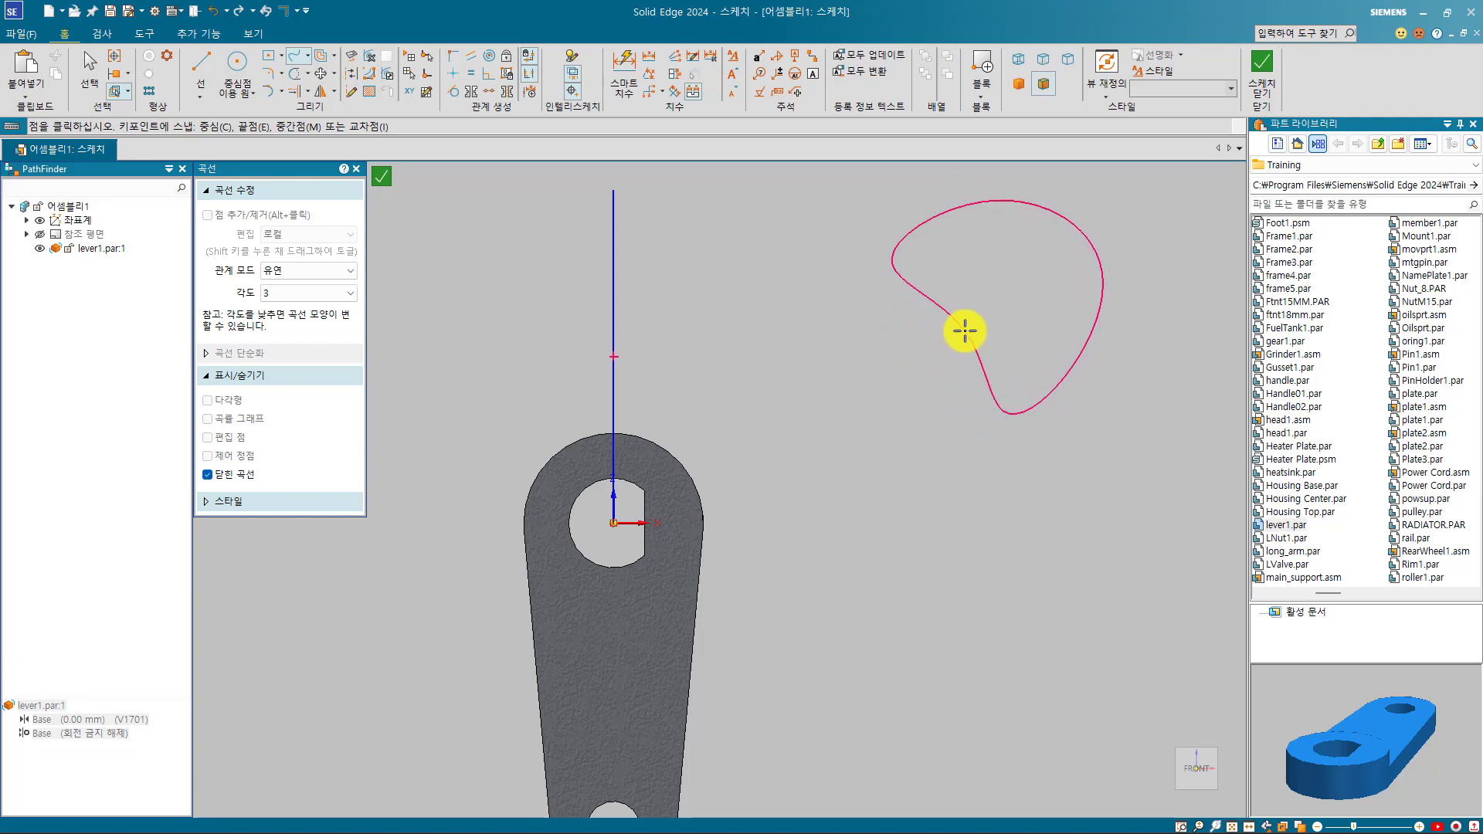
click(965, 330)
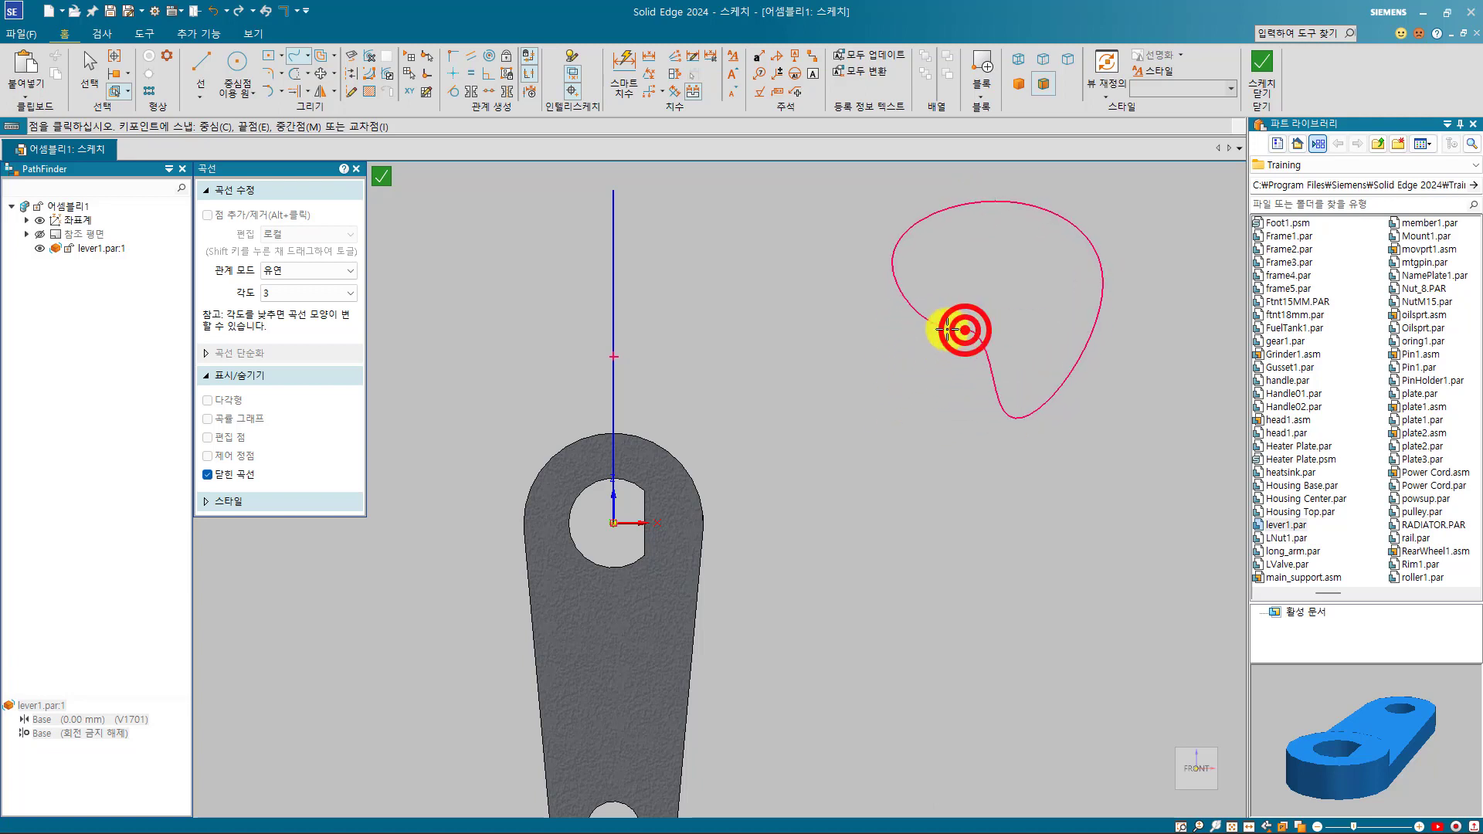
click(207, 474)
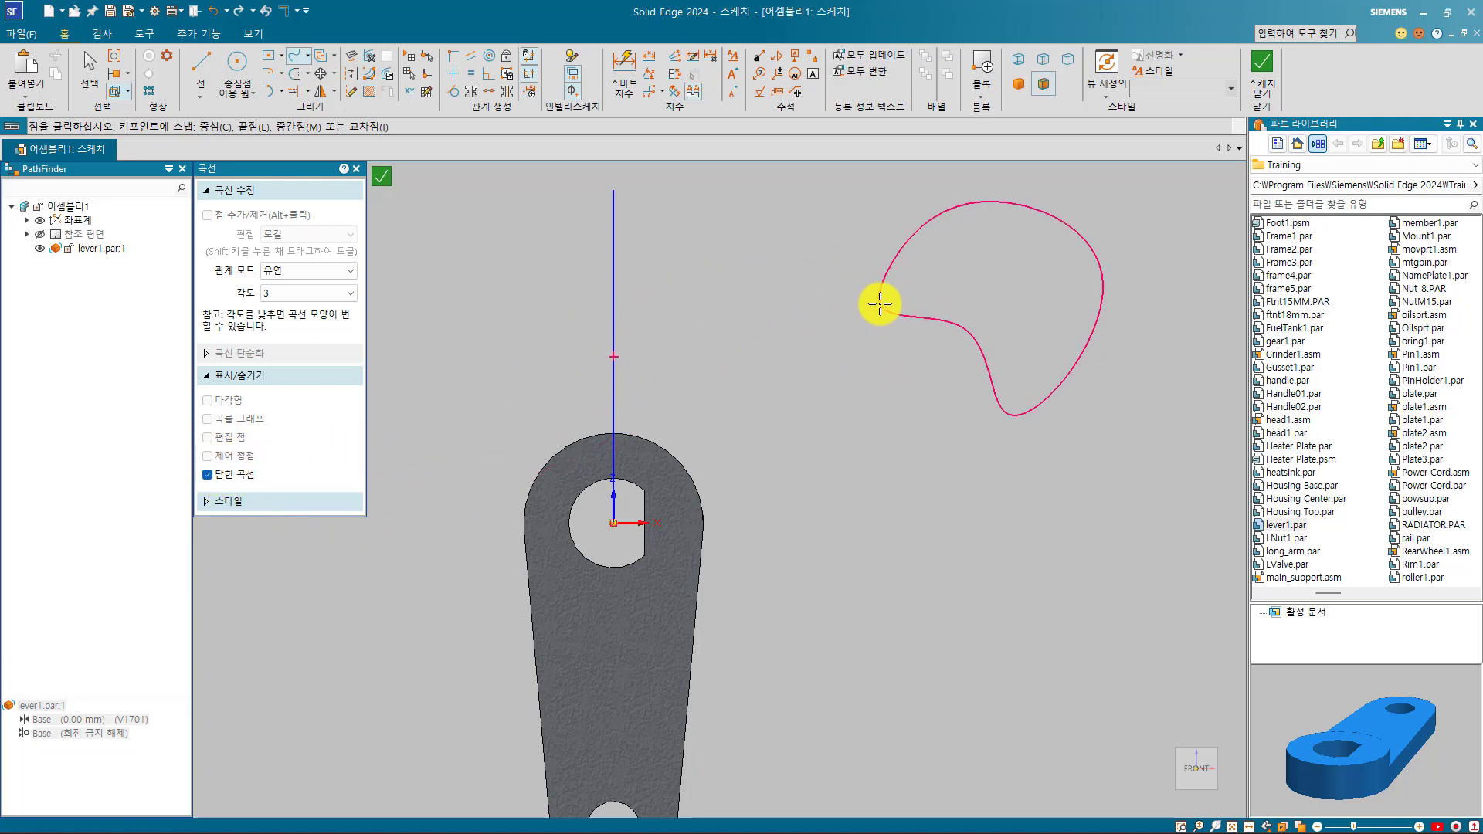
double_click(880, 304)
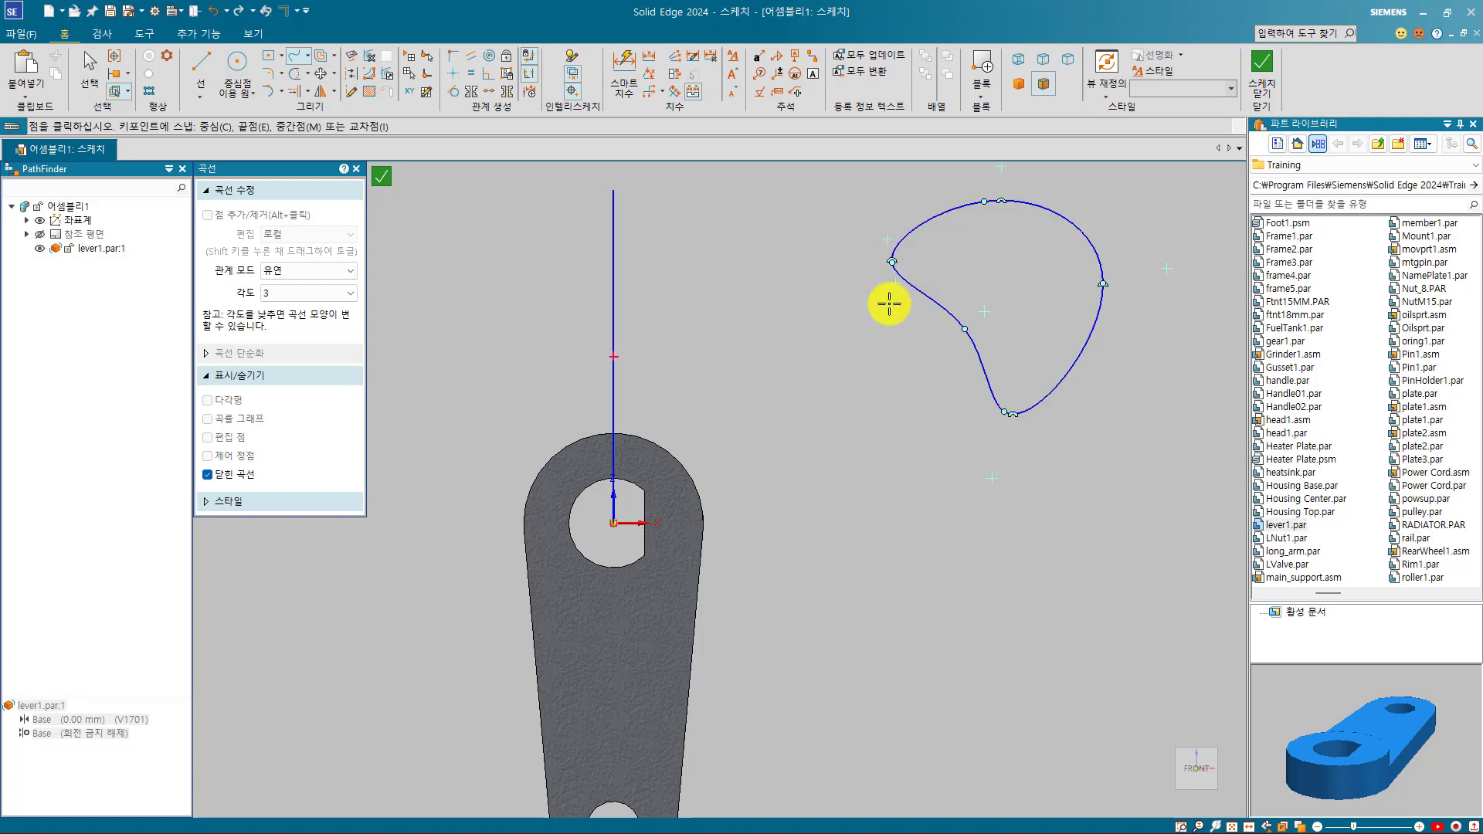
click(1263, 71)
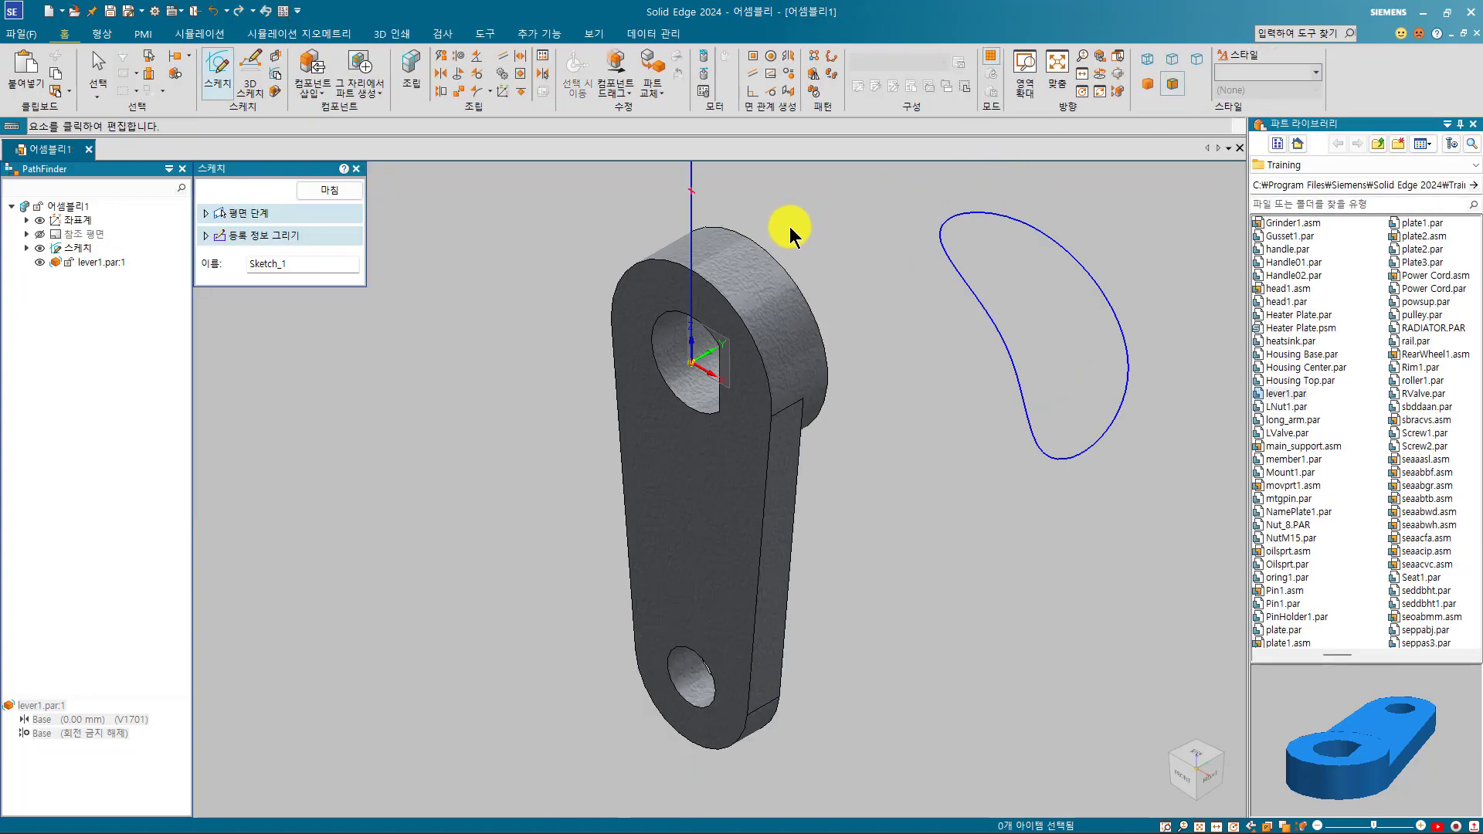
key(Escape)
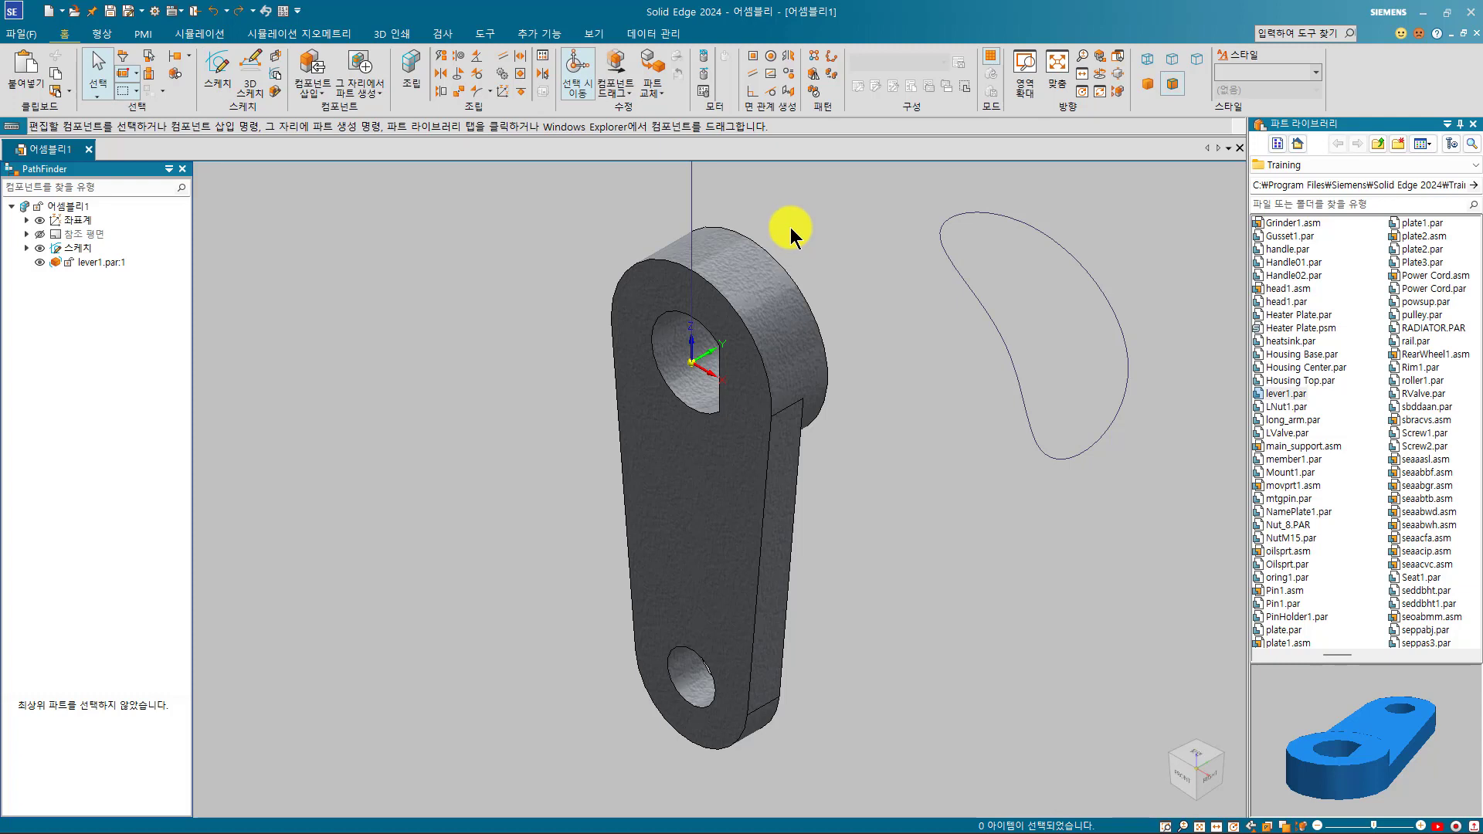
Suppress the axial align relationship of the lever1.par component.
click(732, 345)
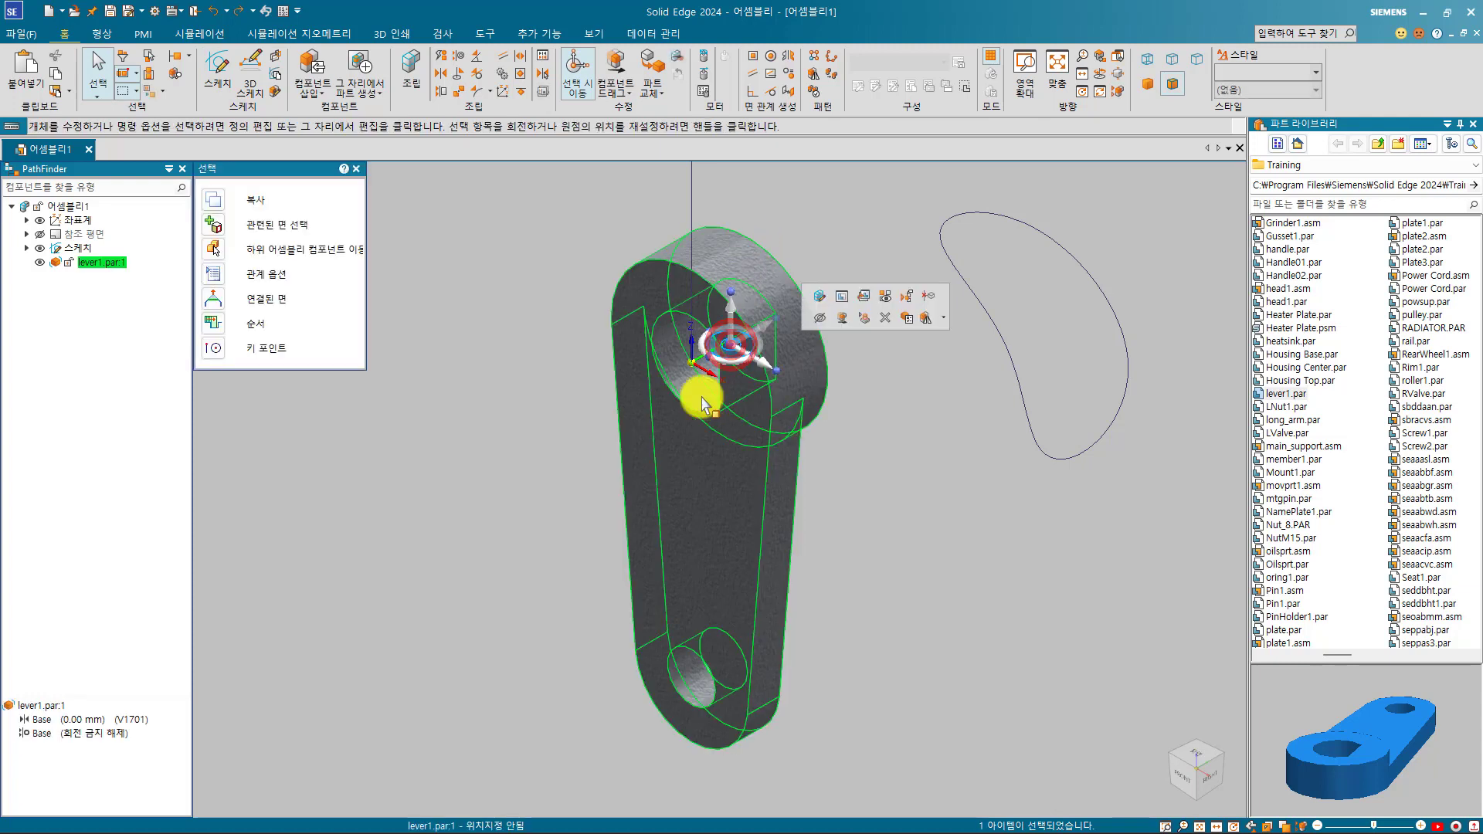
click(66, 737)
right_click(67, 740)
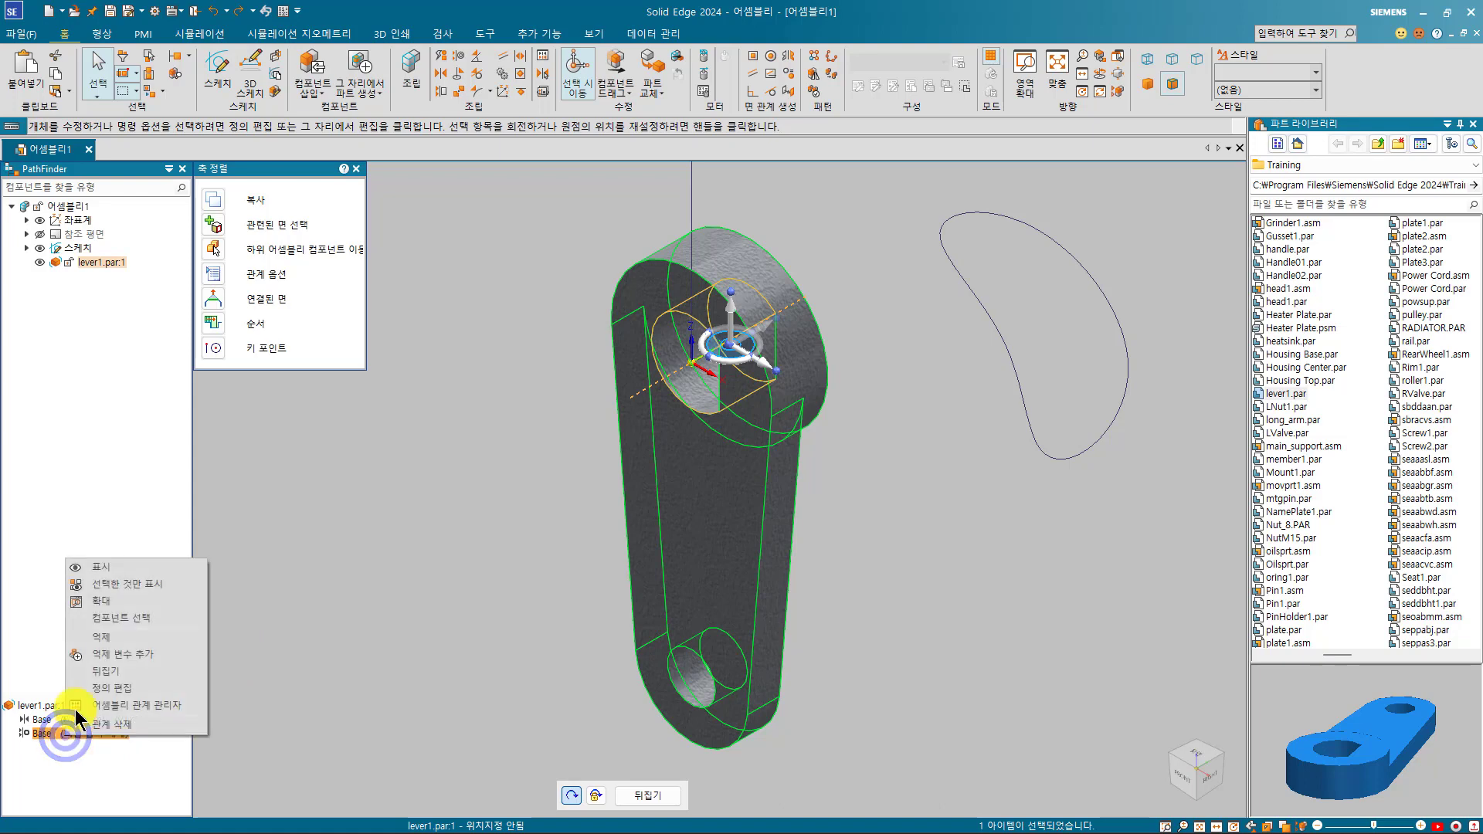
click(131, 640)
Test the lever's free motion with the Drag Component command and reset it to its original position.
click(624, 69)
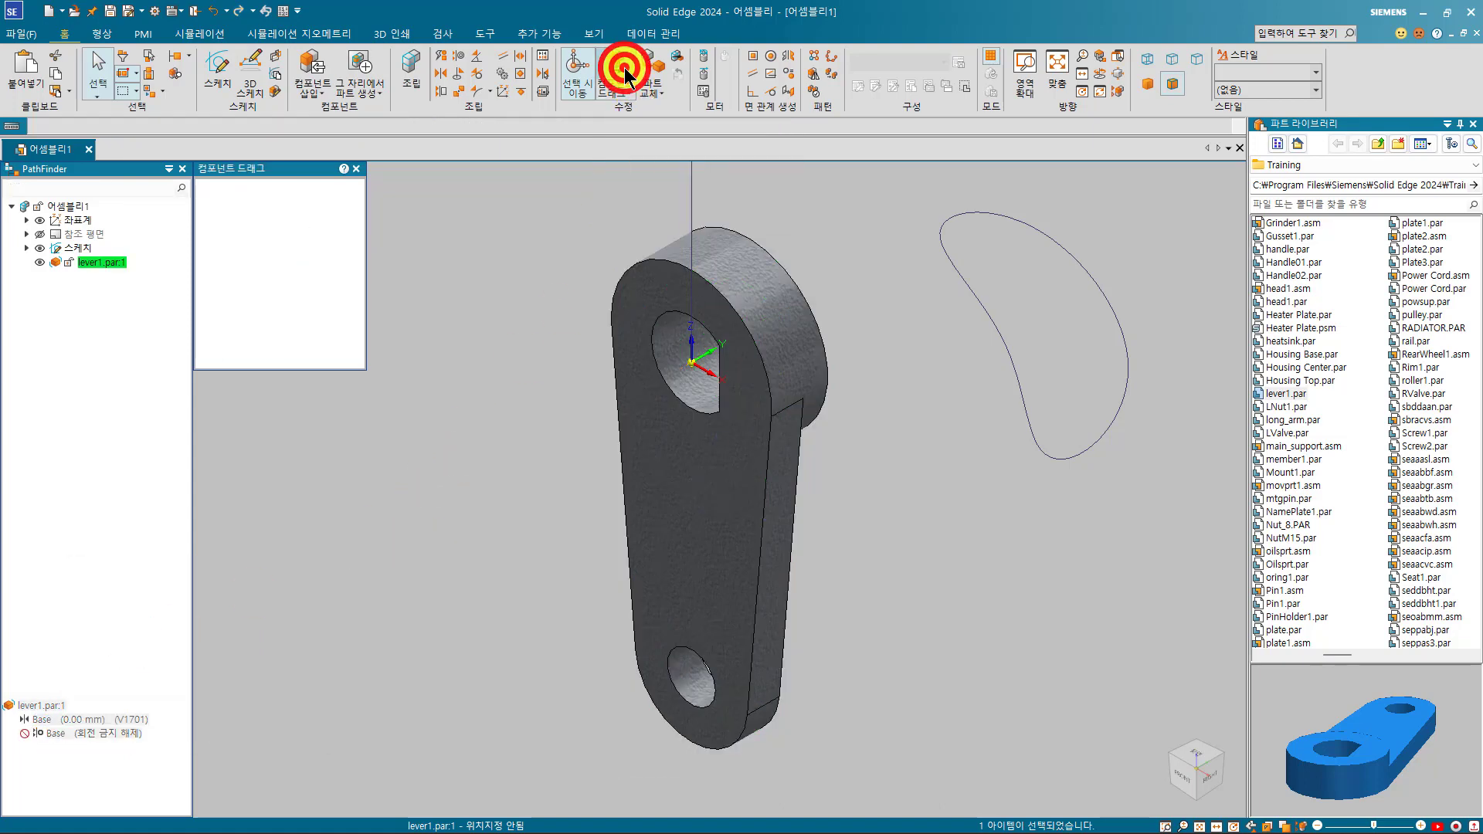
drag(761, 394, 807, 384)
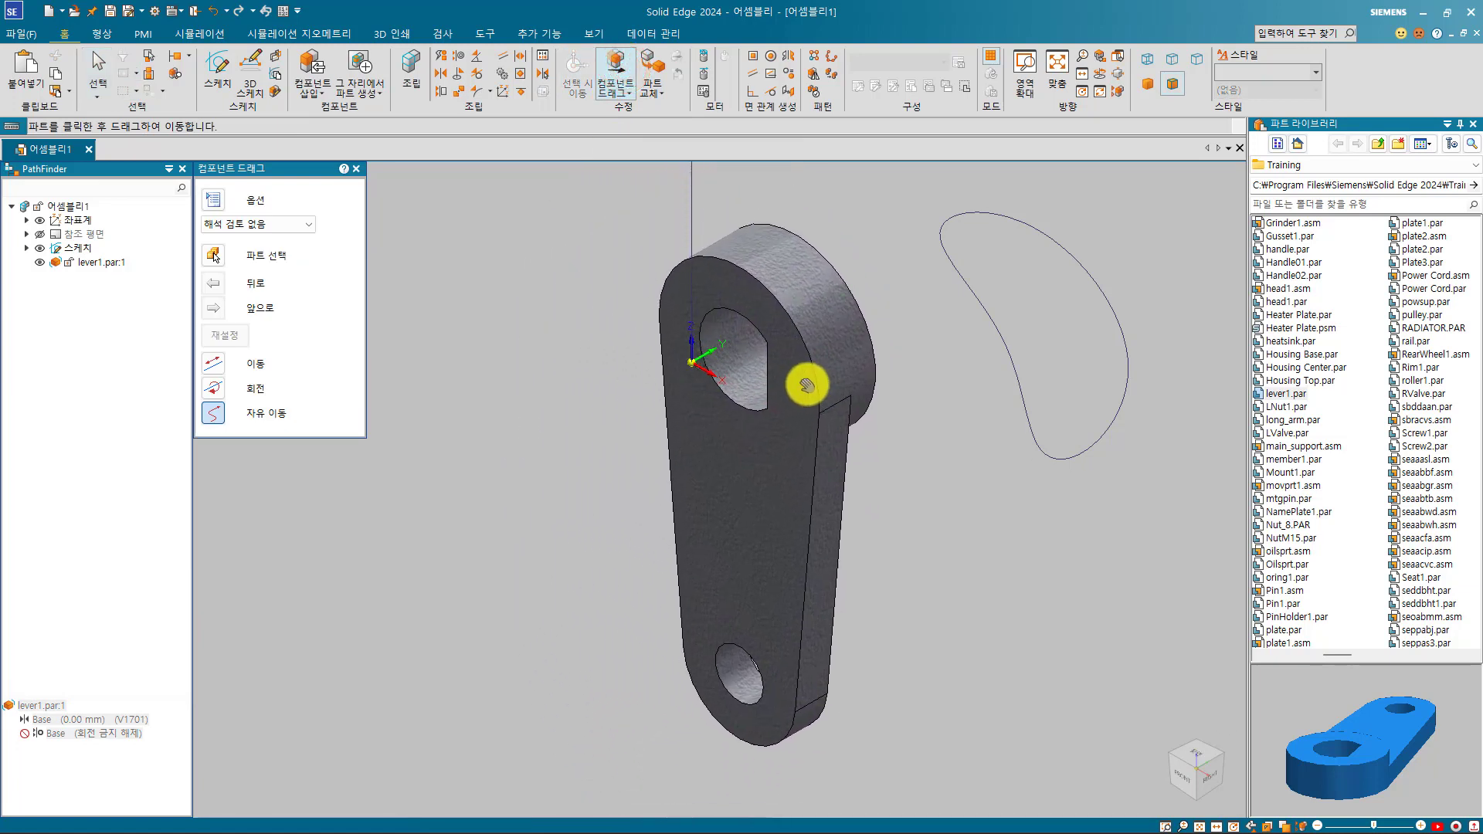
click(244, 337)
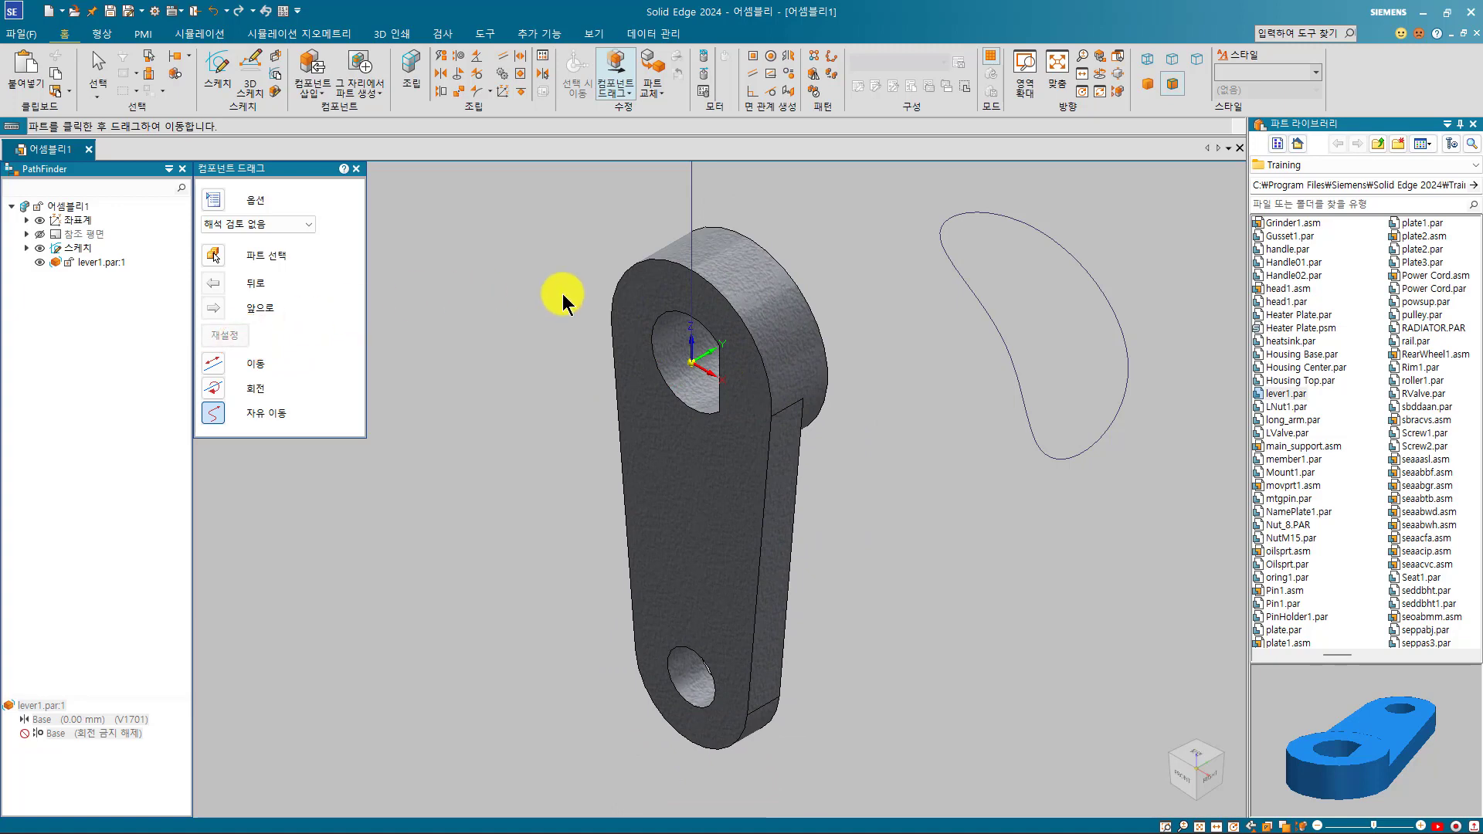
key(Escape)
Apply a floating path relationship between the axis of the lever's large D-shaped hole and the closed kidney-shaped sketch curve.
click(472, 92)
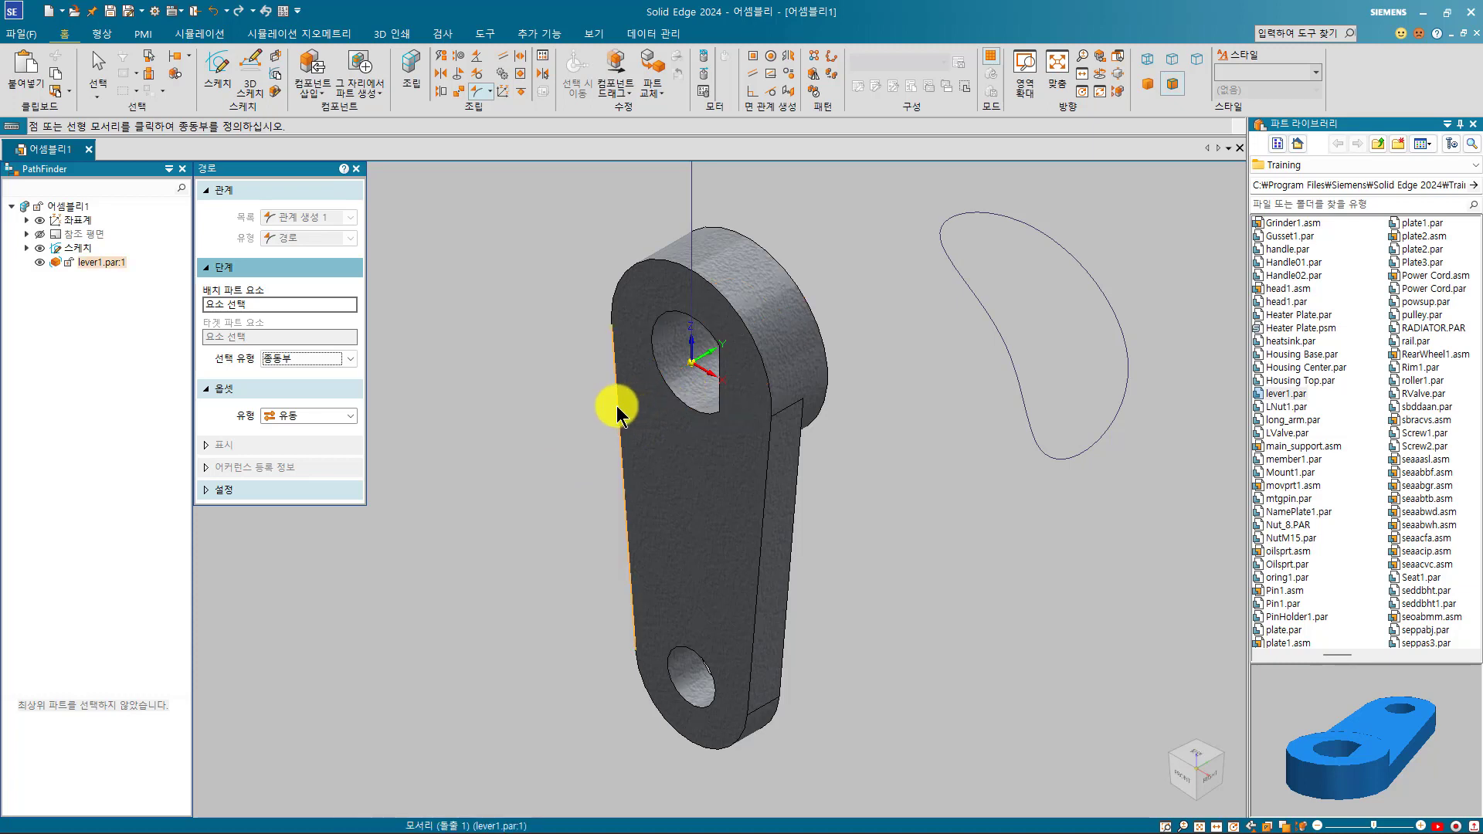
click(685, 392)
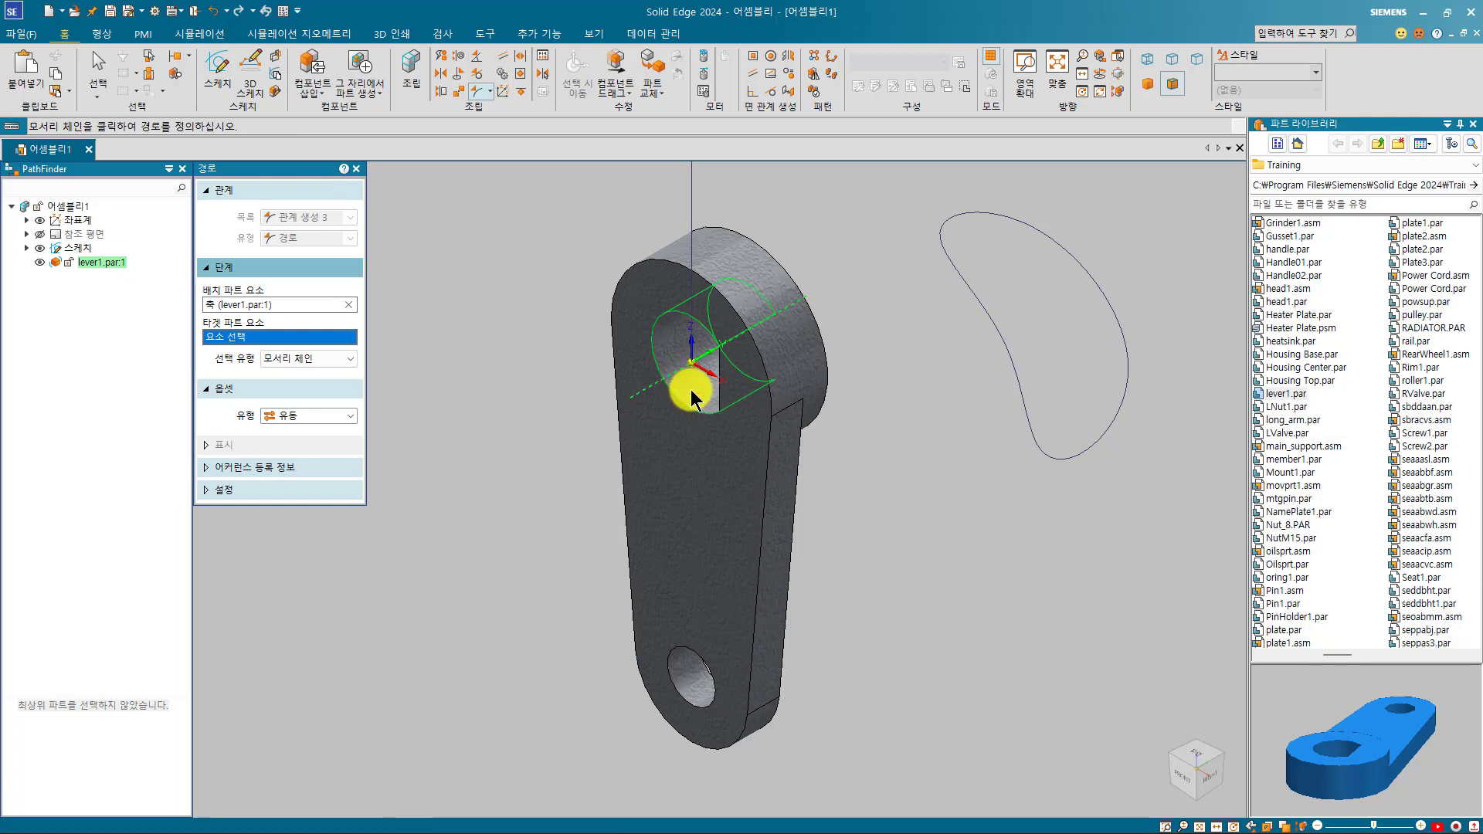
click(990, 311)
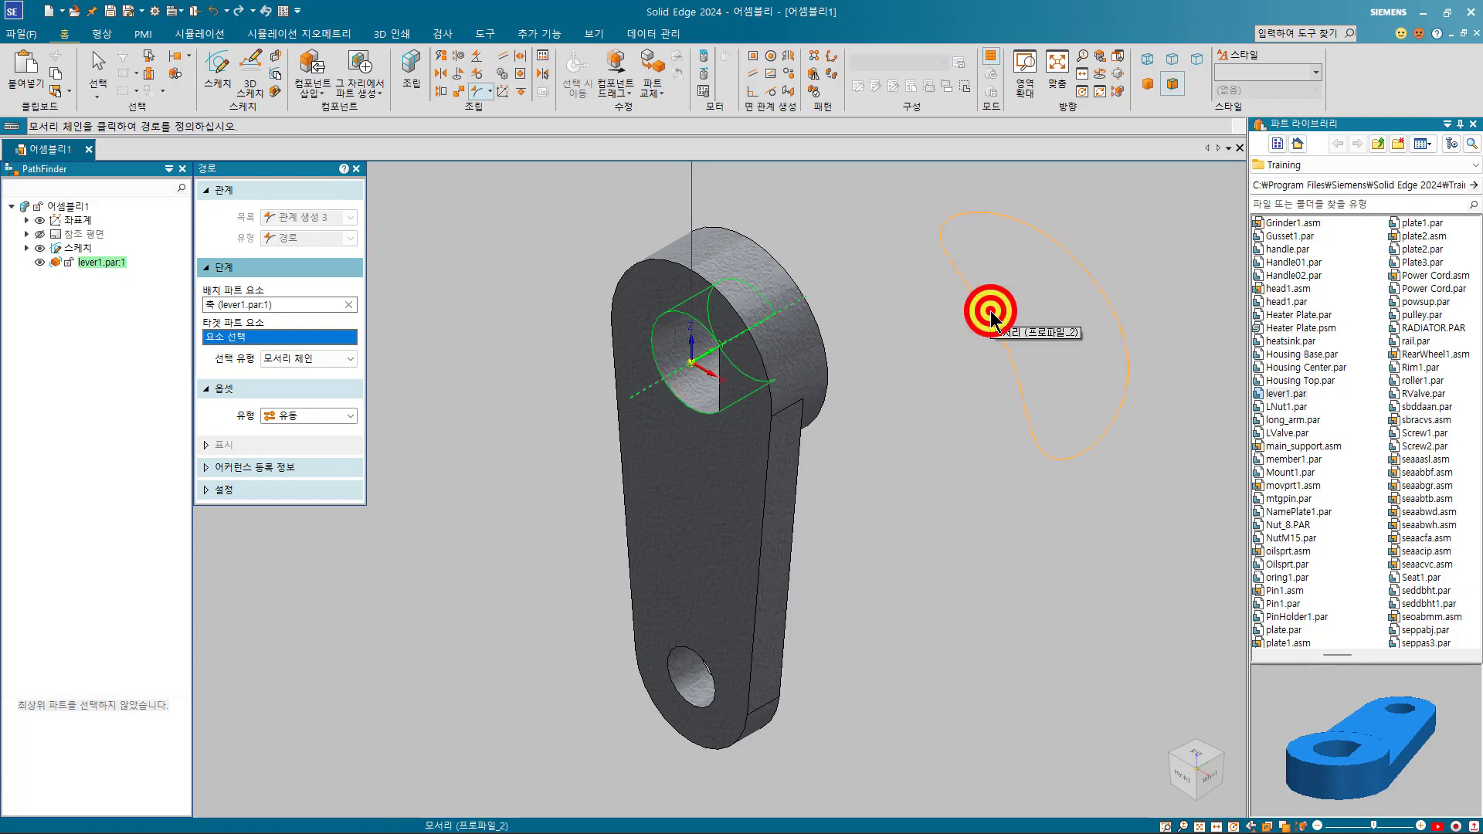
right_click(961, 440)
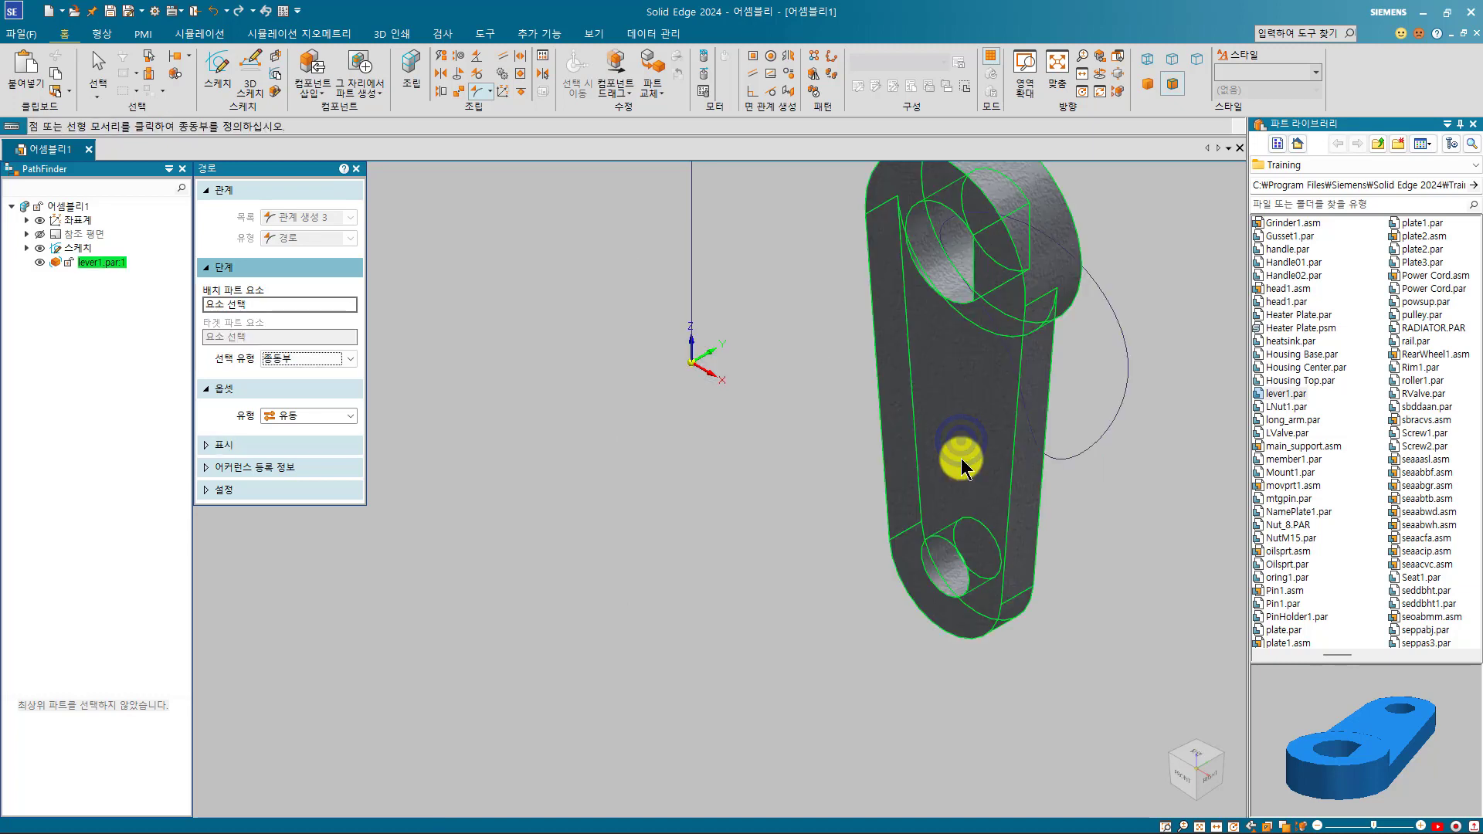
key(Escape)
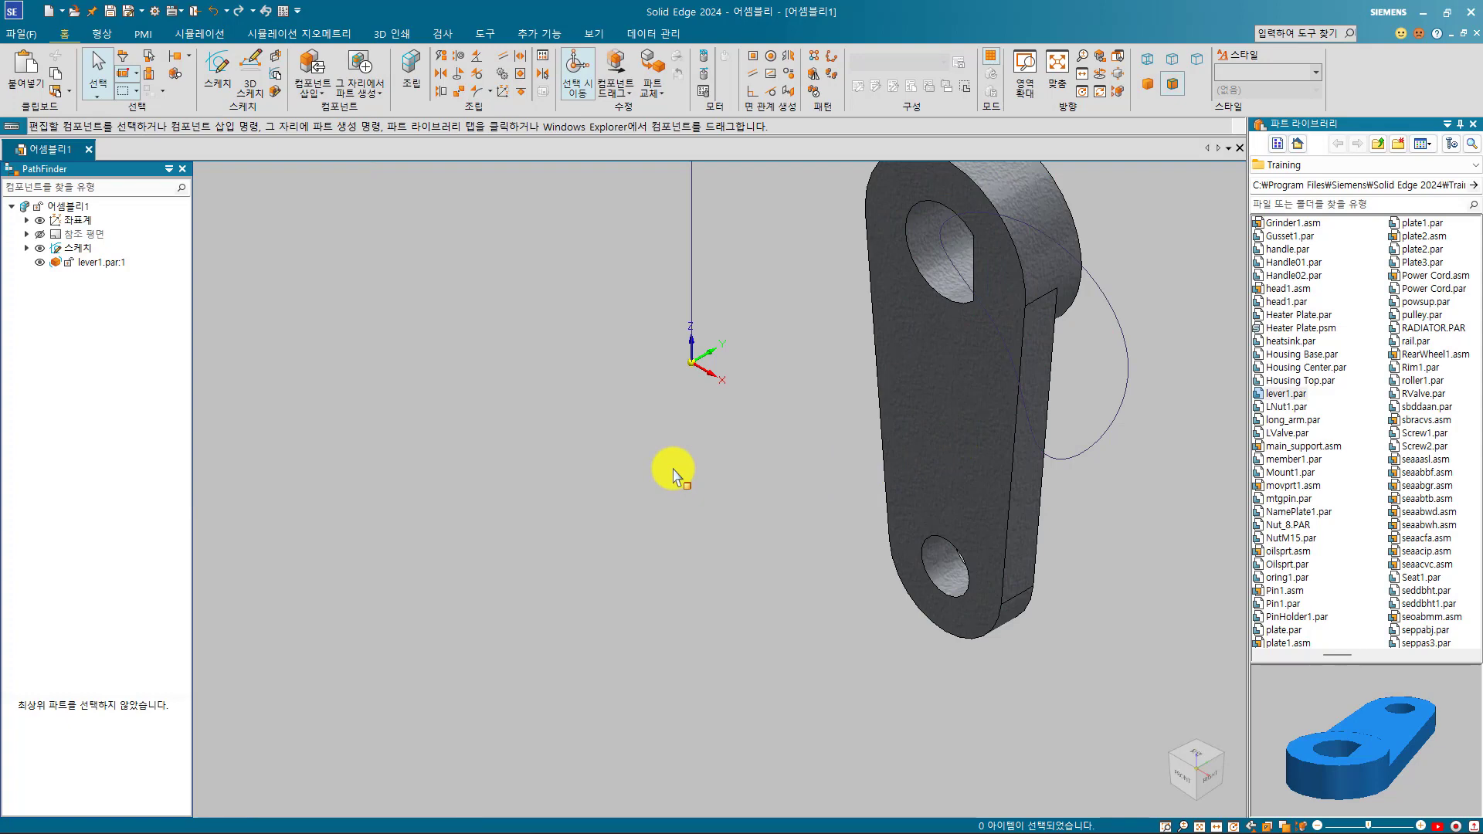
In the front view, test the lever's travel along the closed curve with Drag Component, reset its position and return to the isometric view.
key(ctrl+f)
click(798, 457)
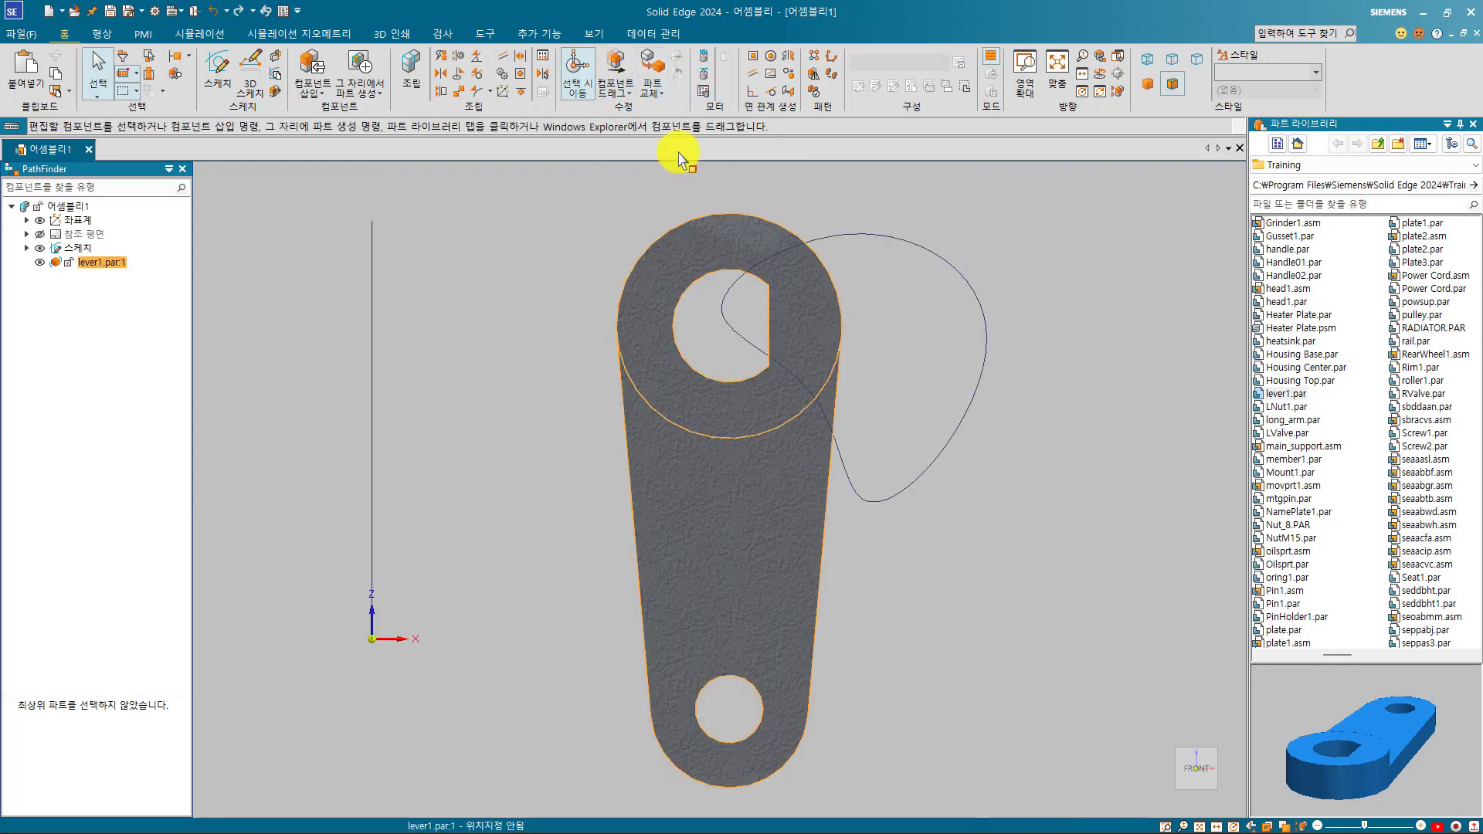
click(615, 75)
drag(720, 522, 982, 398)
drag(888, 478, 407, 387)
click(226, 340)
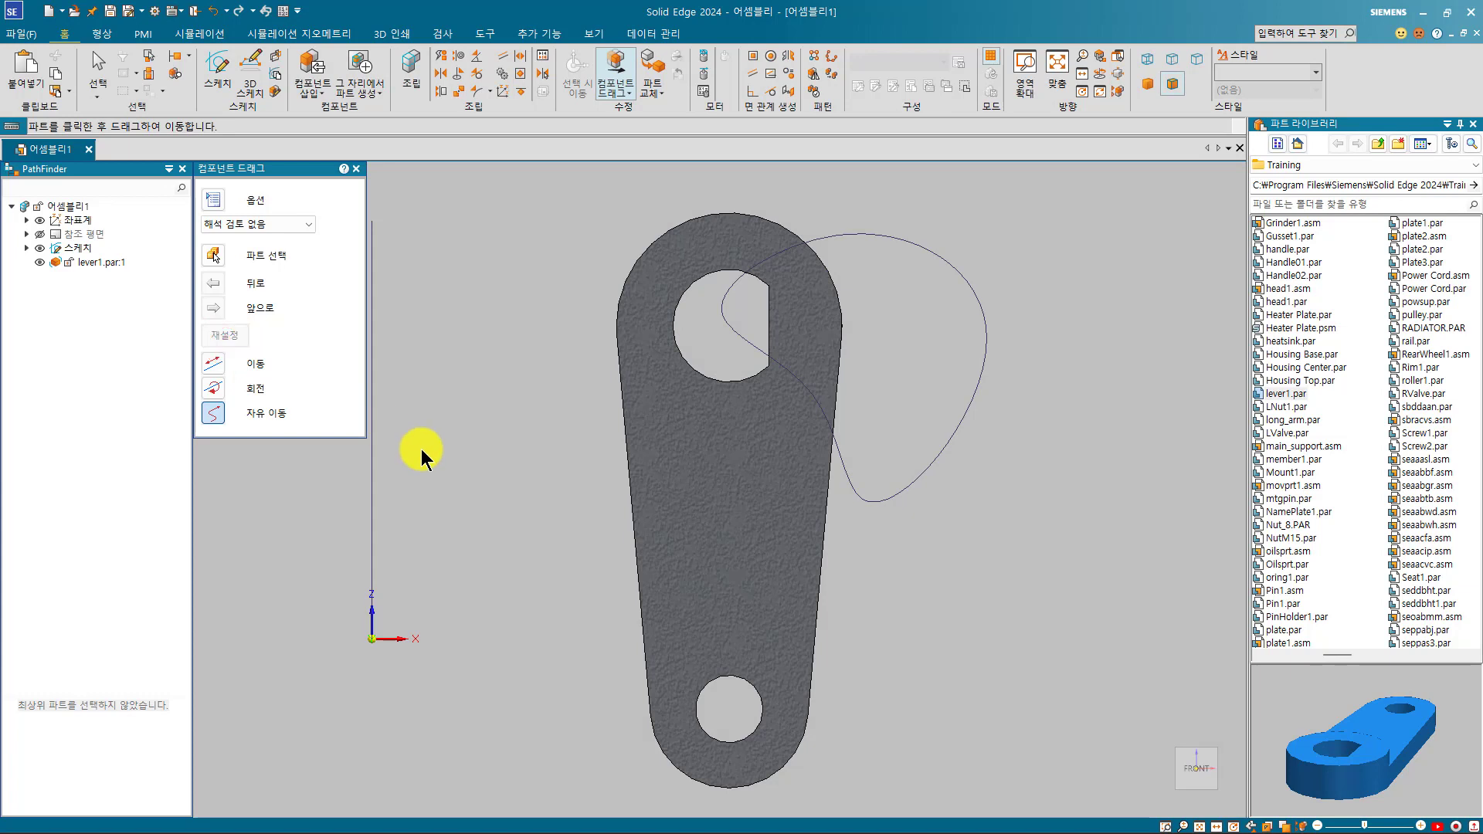
key(ctrl+i)
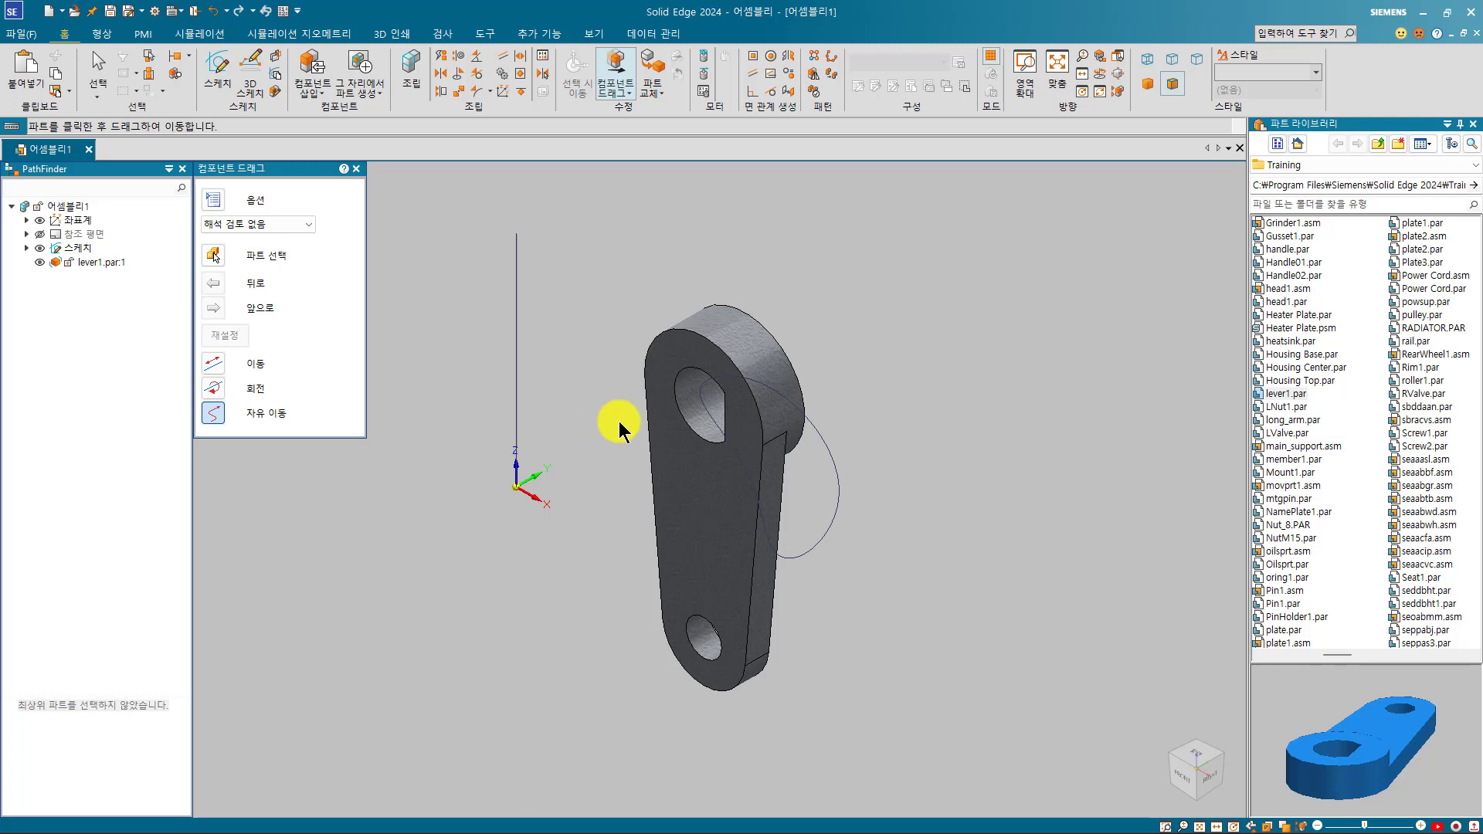
Delete the lever's Sketch_1 path relationship and unsuppress its axial align relationship.
key(Escape)
click(652, 422)
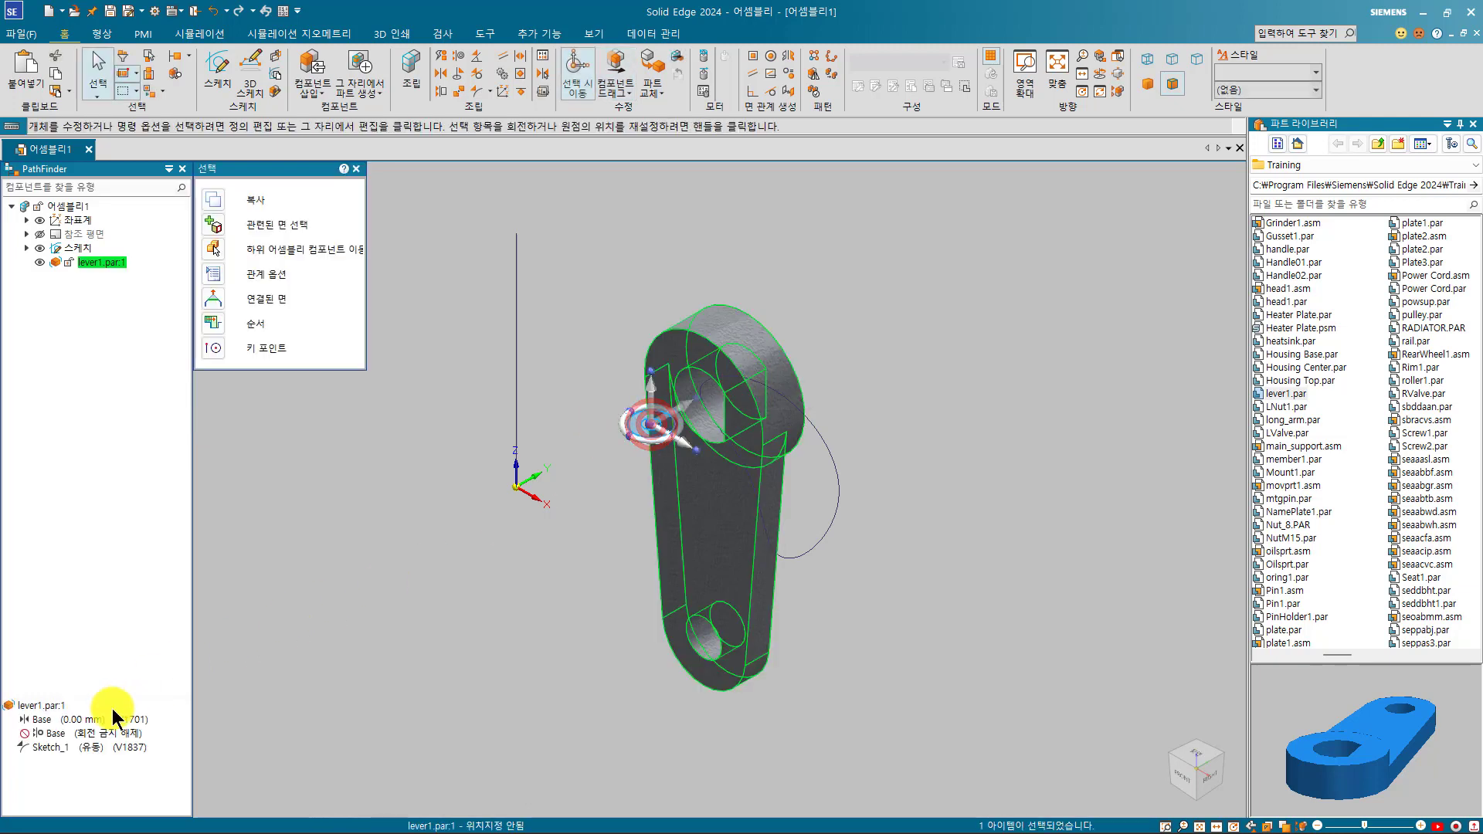
click(81, 746)
click(77, 734)
right_click(78, 735)
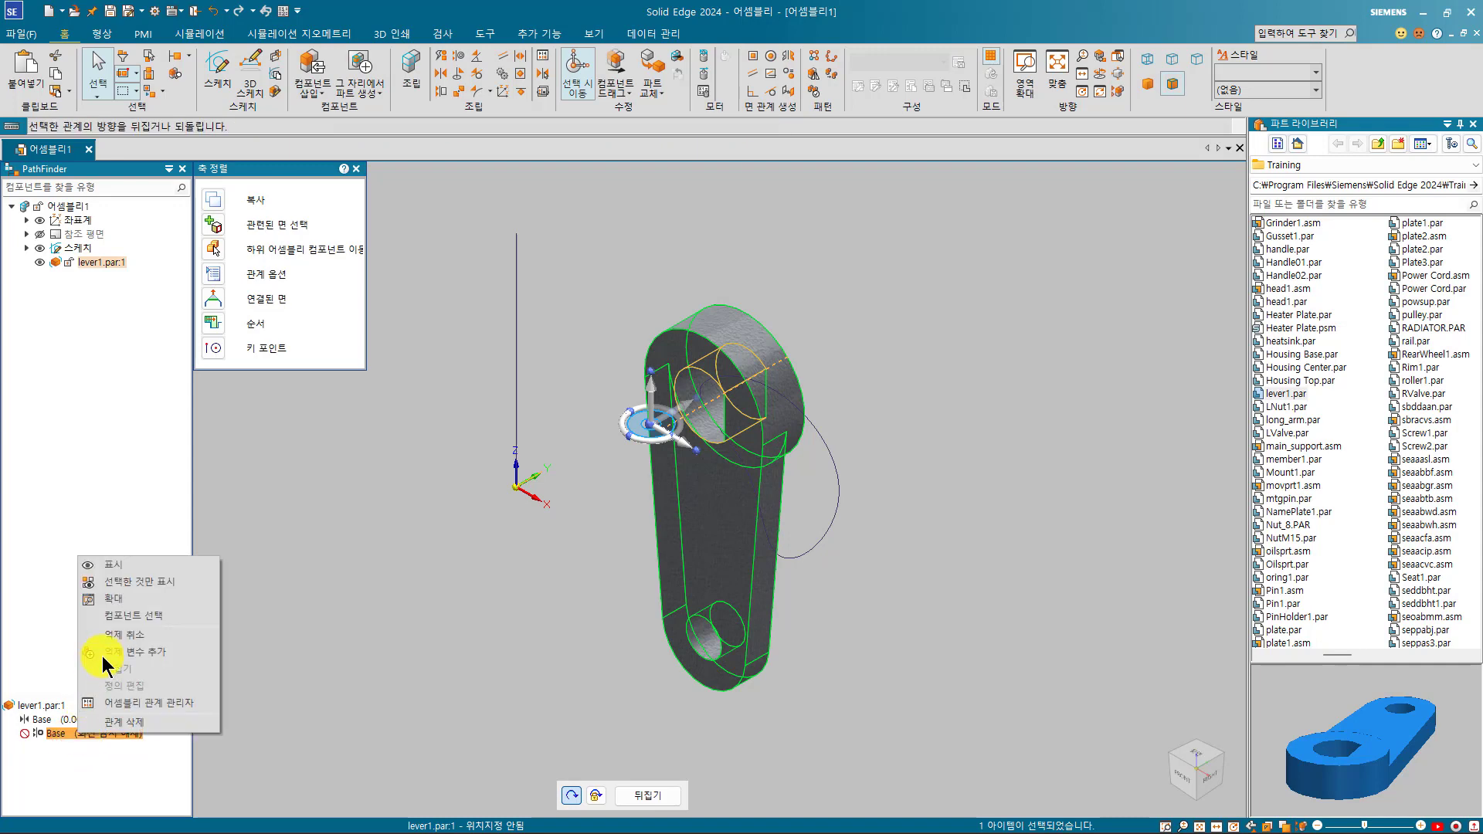
click(124, 635)
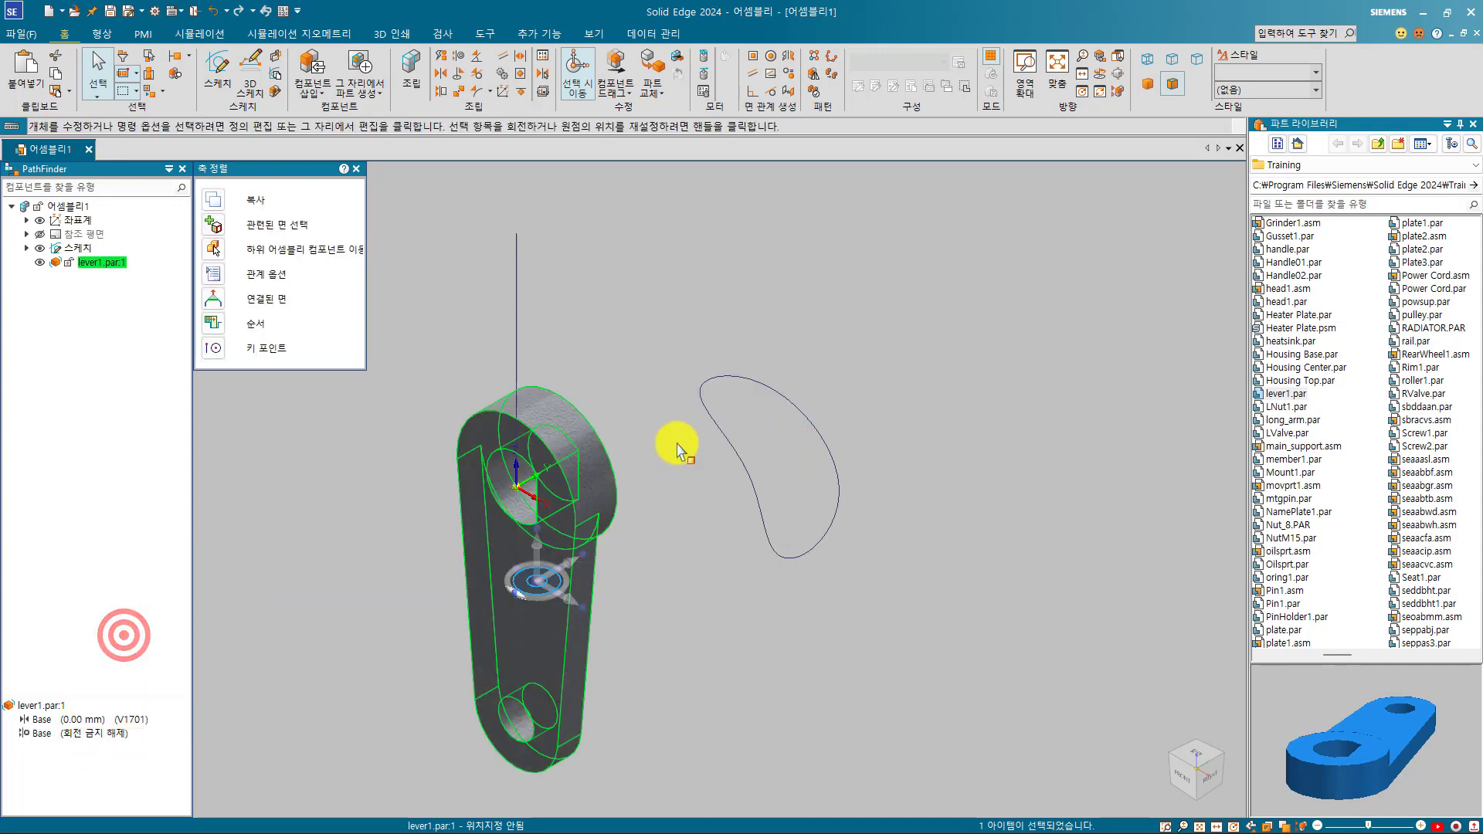
click(651, 320)
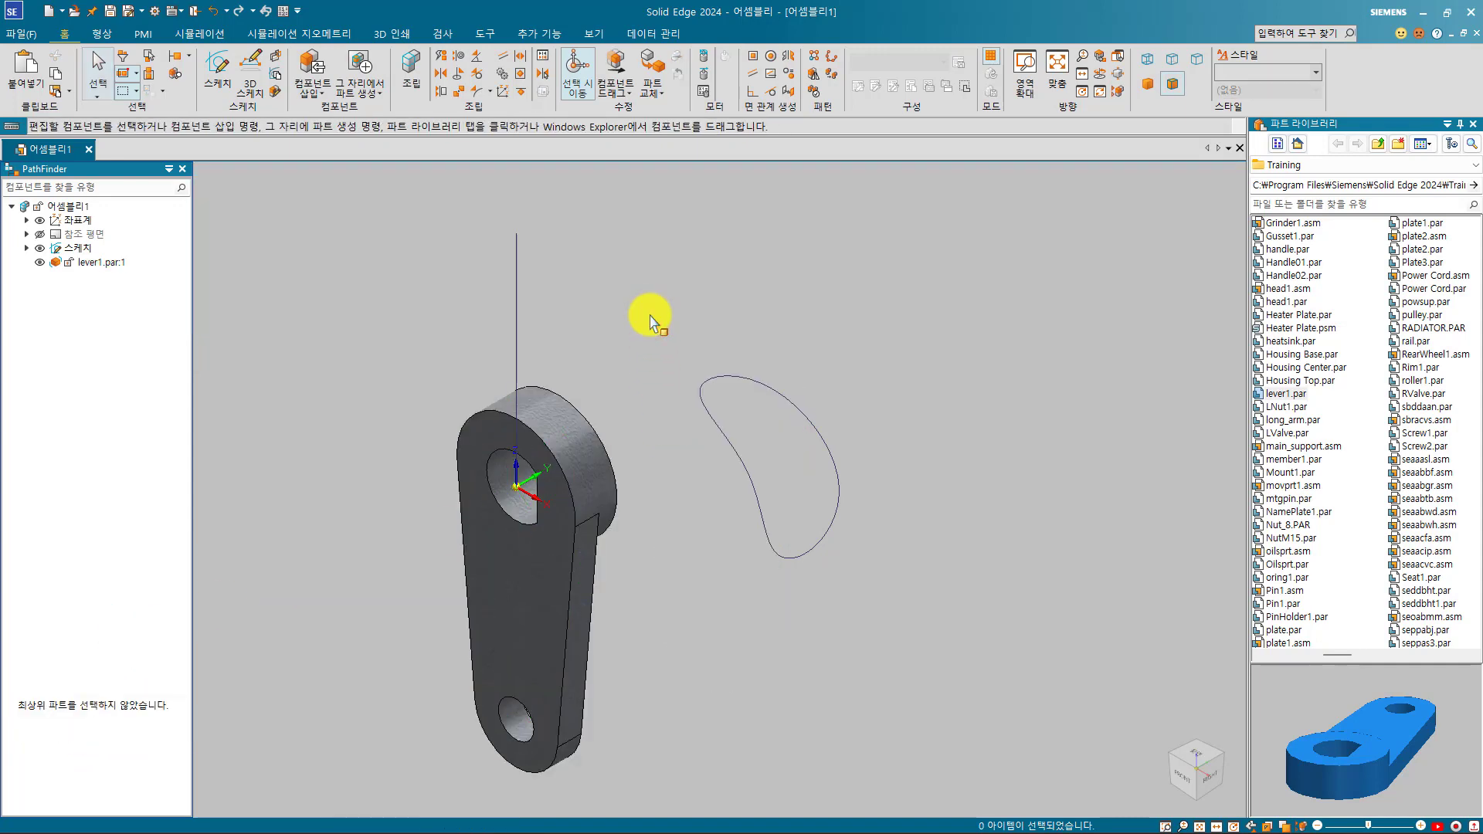
Insert the socket head screw seva06.par from the Training parts library into the assembly, above the lever.
scroll(651, 319, down, 2)
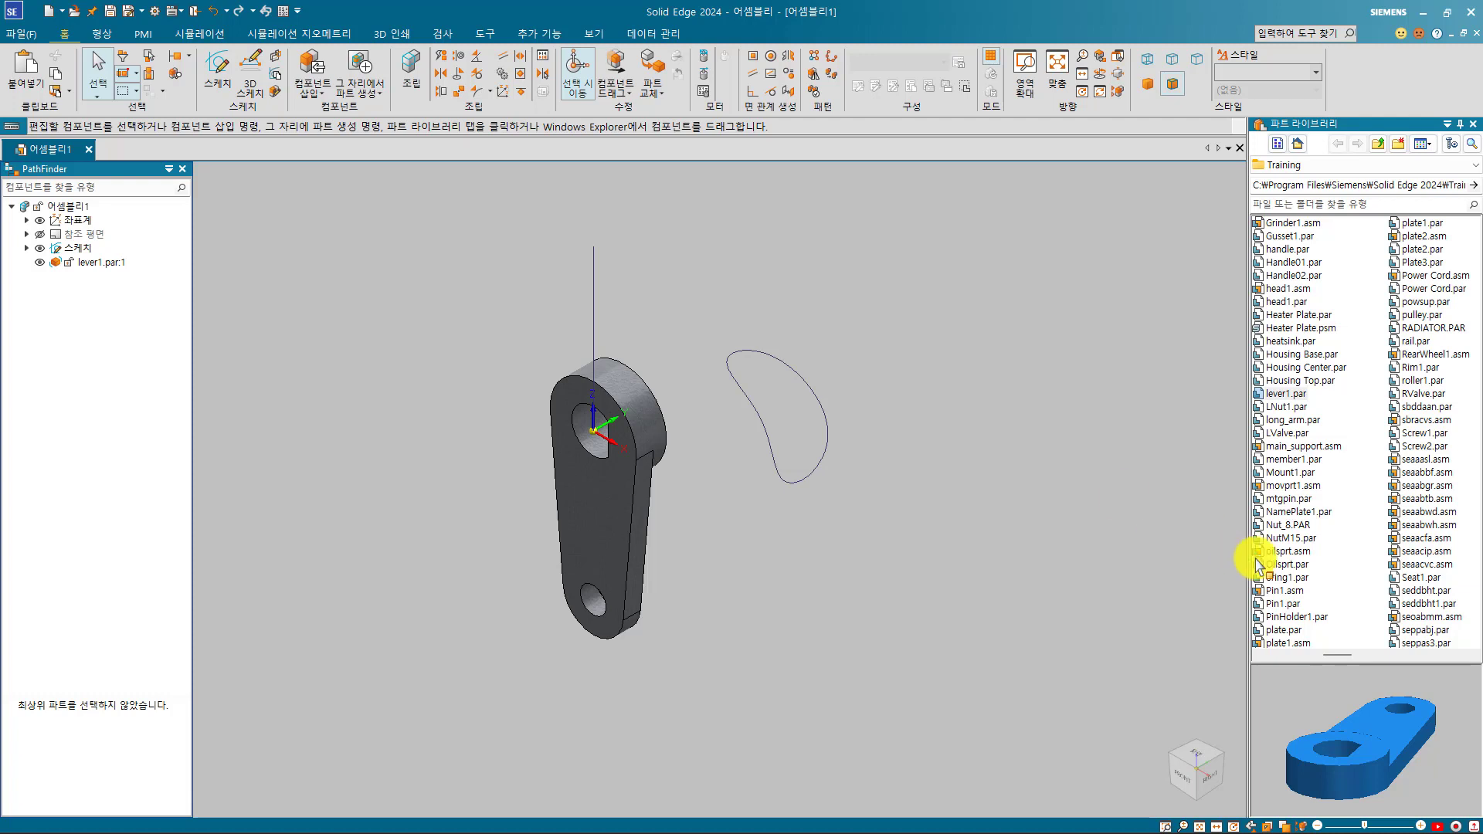
click(1392, 524)
scroll(1379, 544, down, 1)
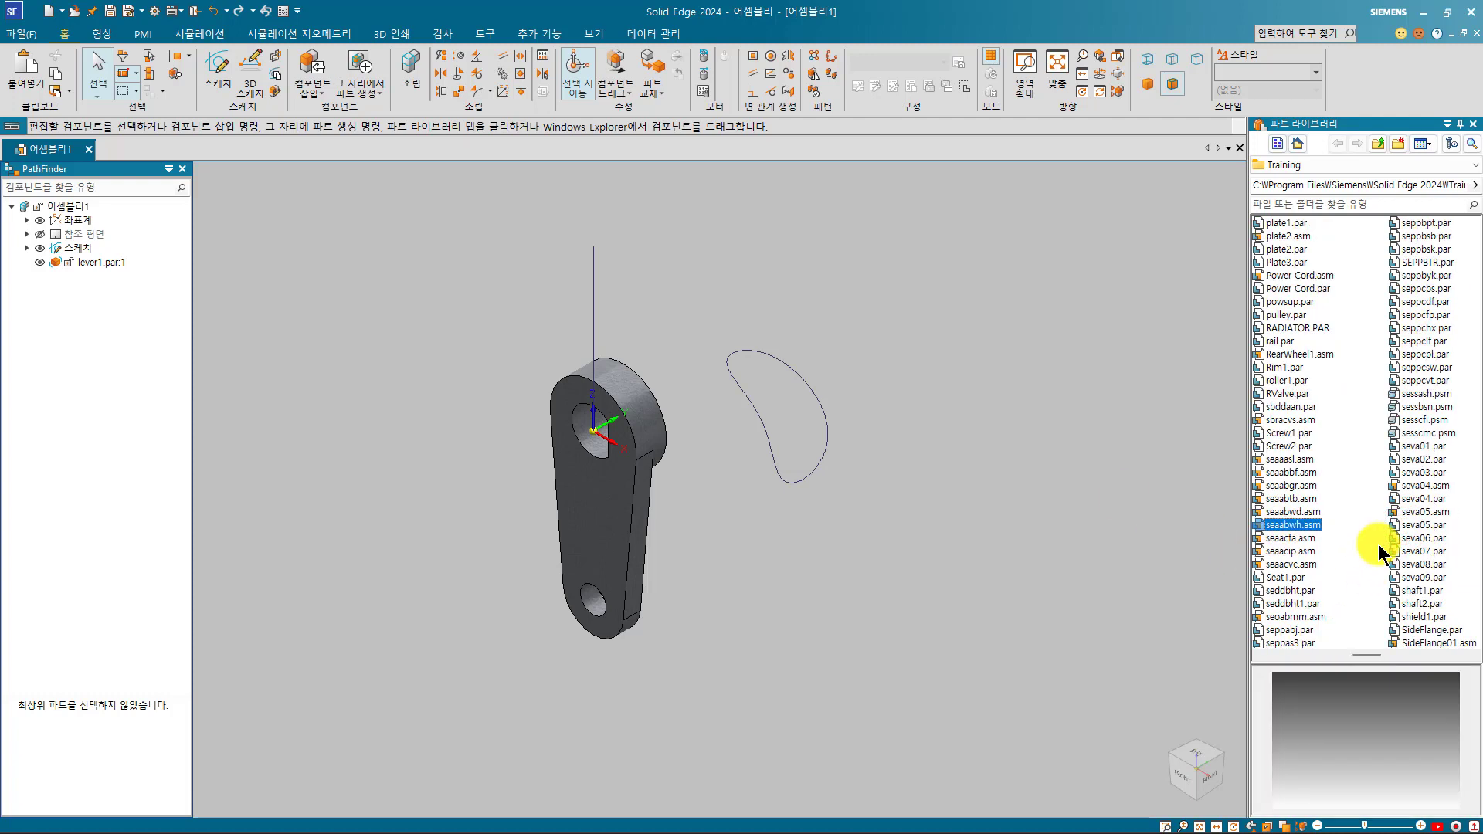
click(1411, 537)
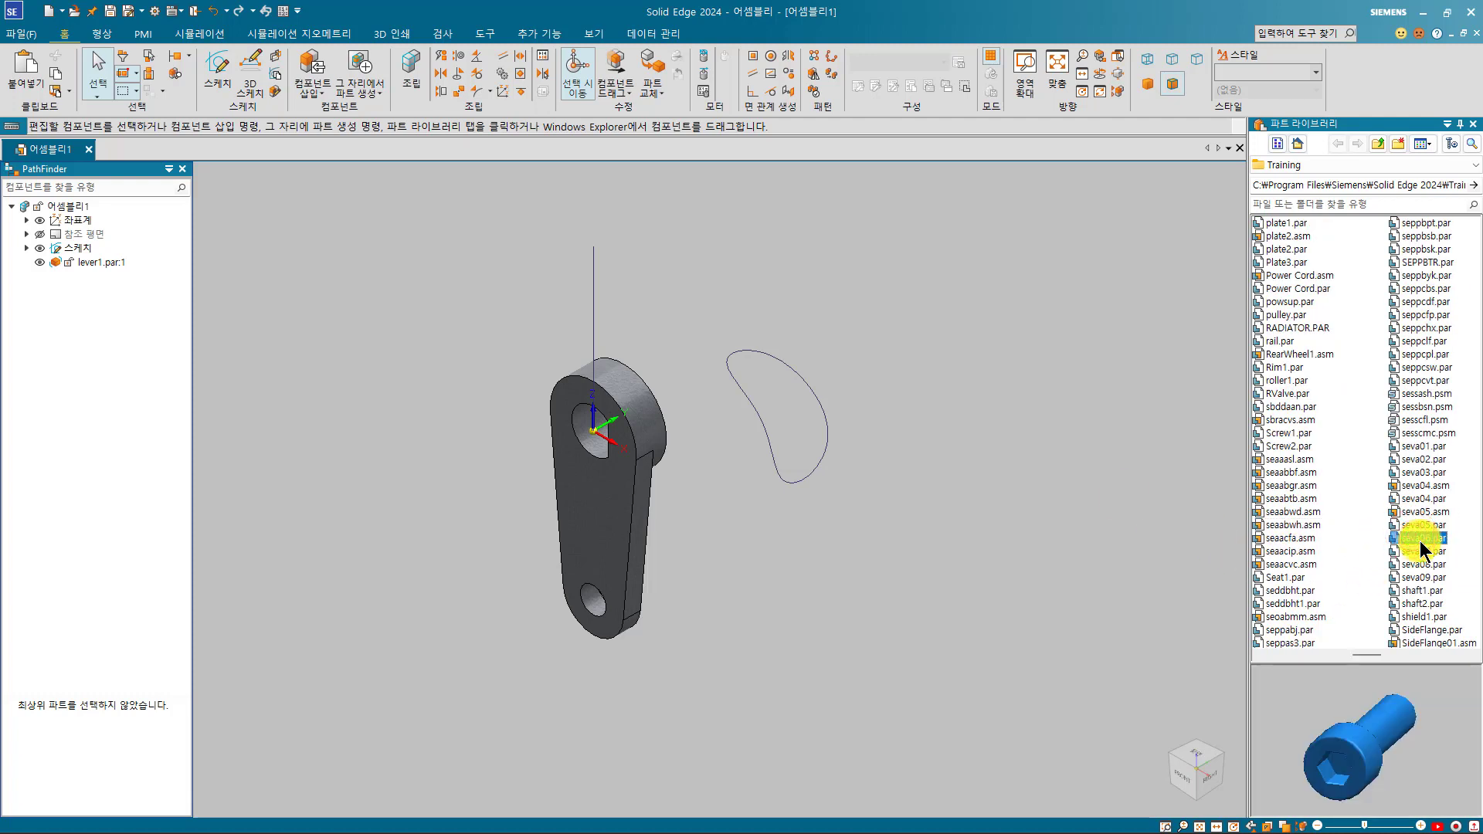
drag(1420, 541, 762, 295)
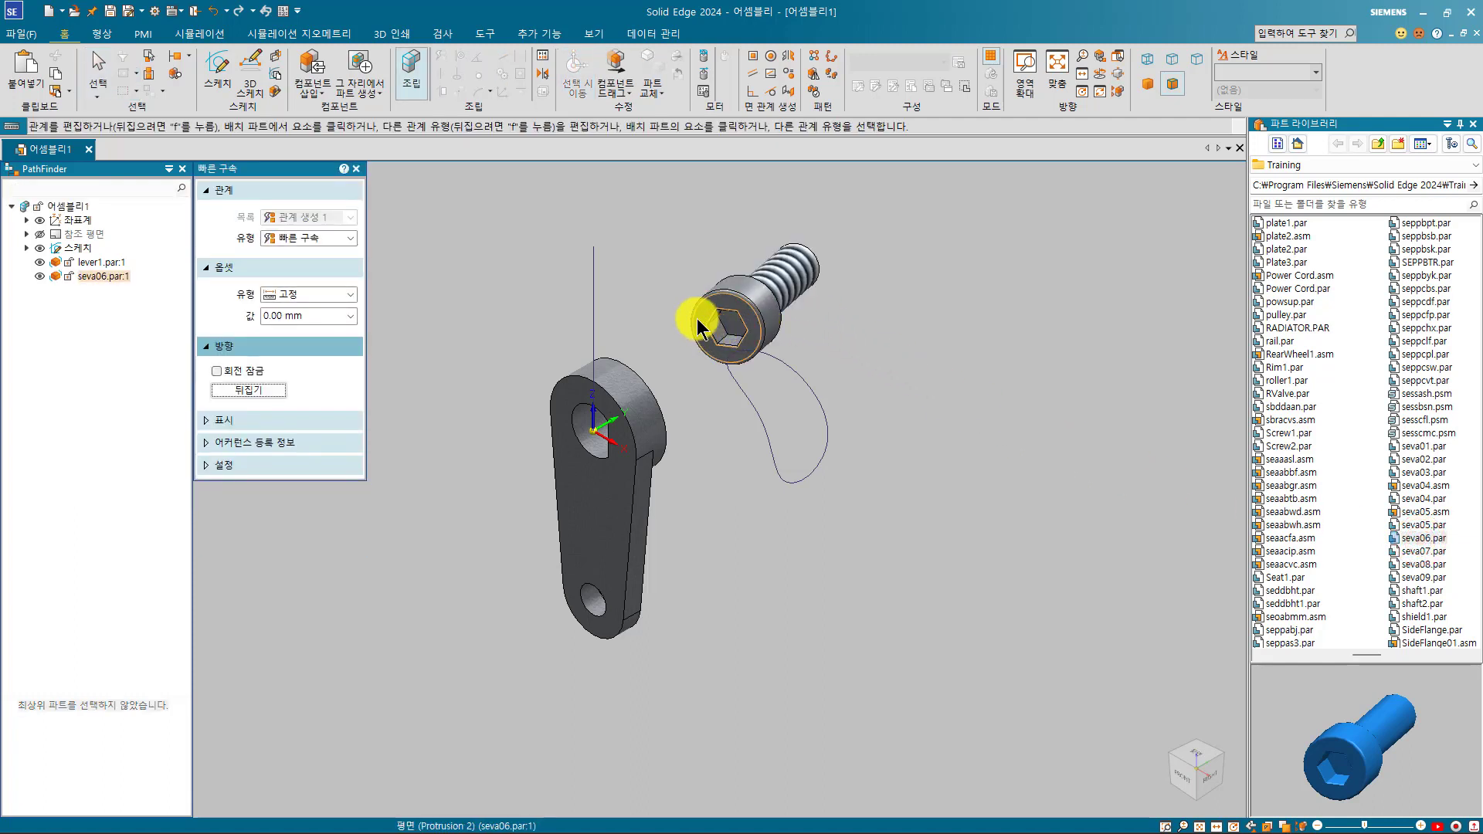
Mate the underside of the screw's head to the base XZ plane with a fixed 0.00 mm offset.
right_click(764, 306)
click(823, 331)
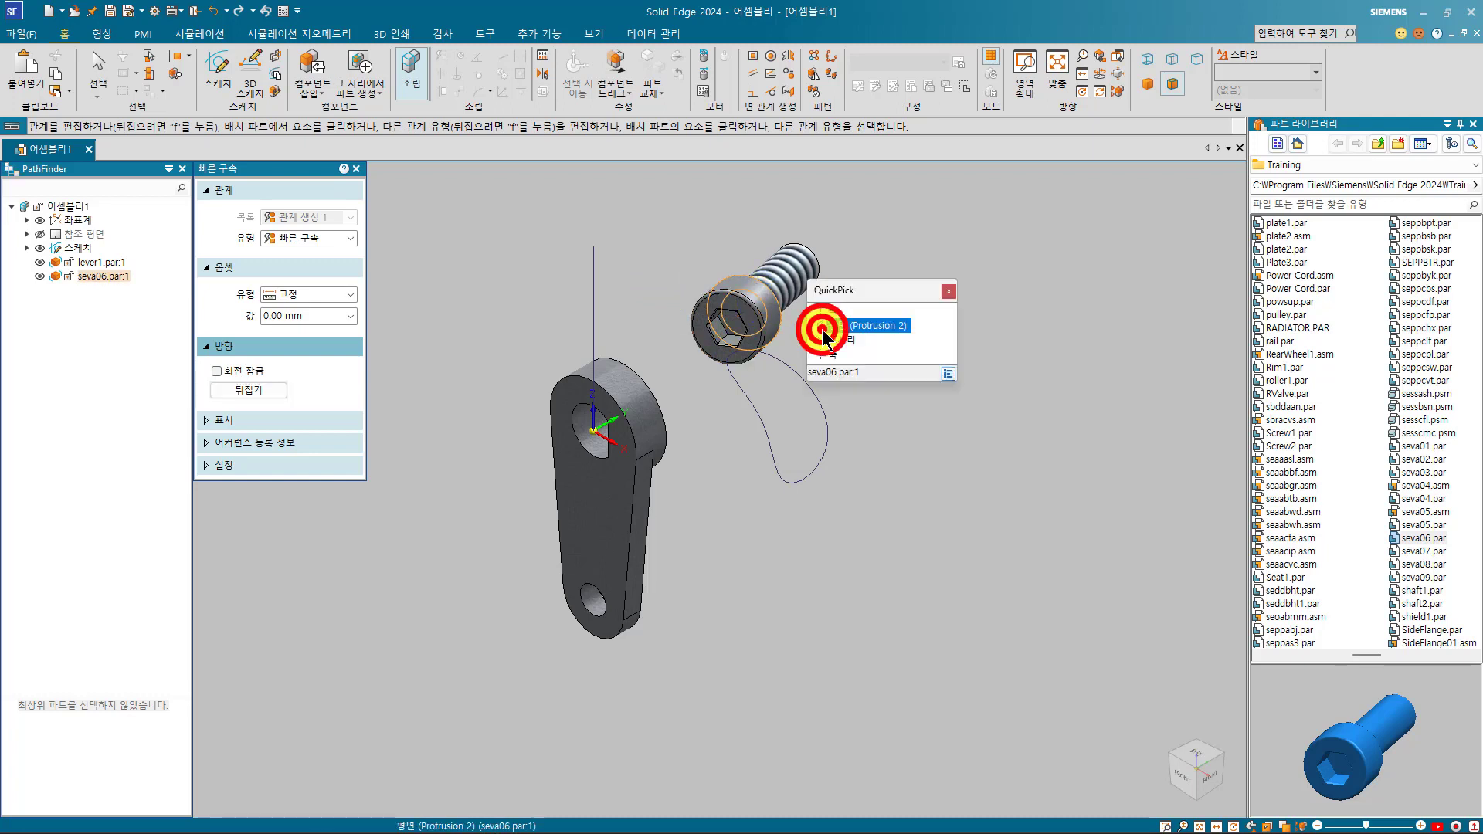
click(596, 431)
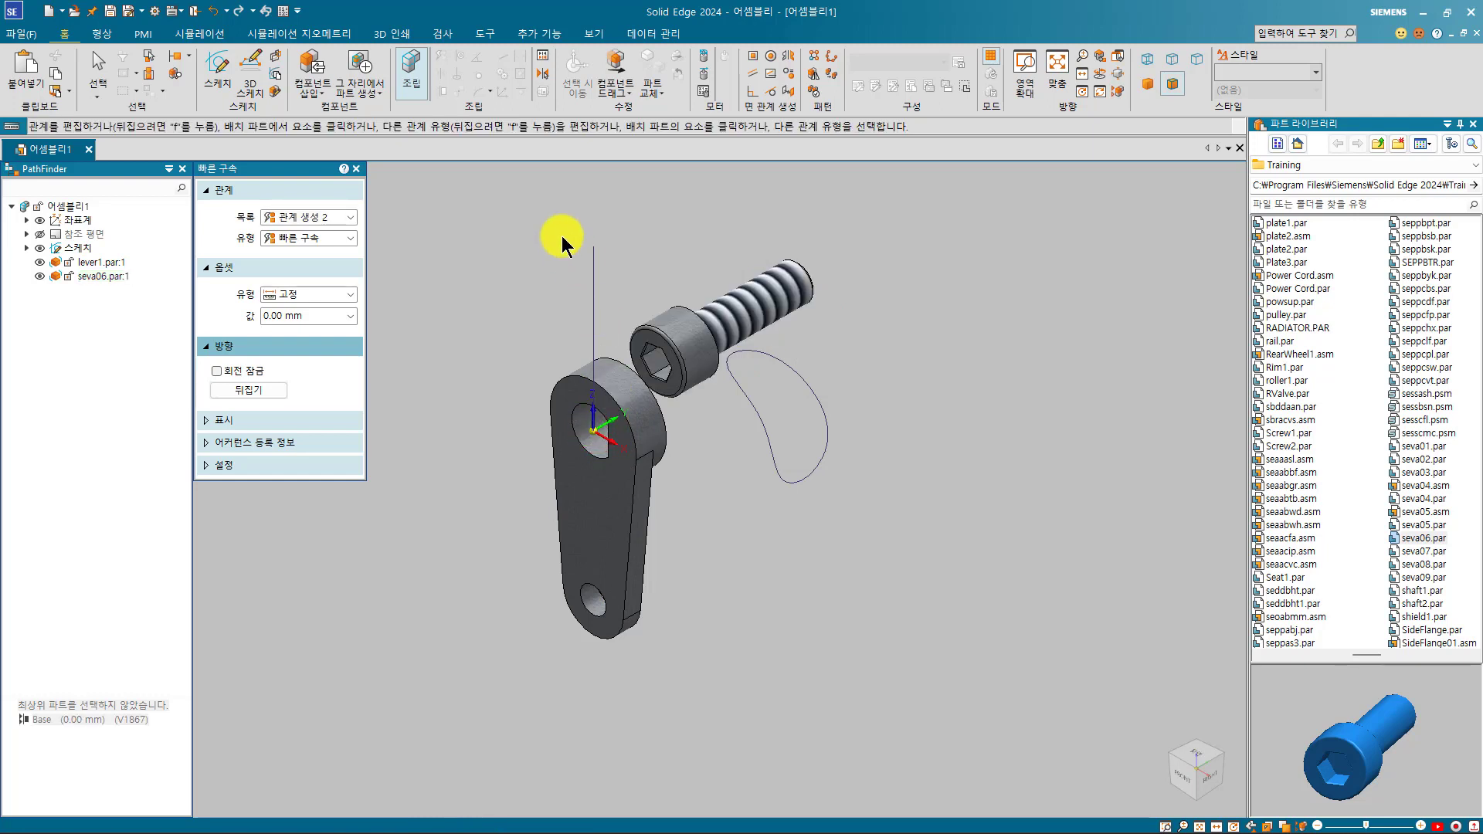
key(Escape)
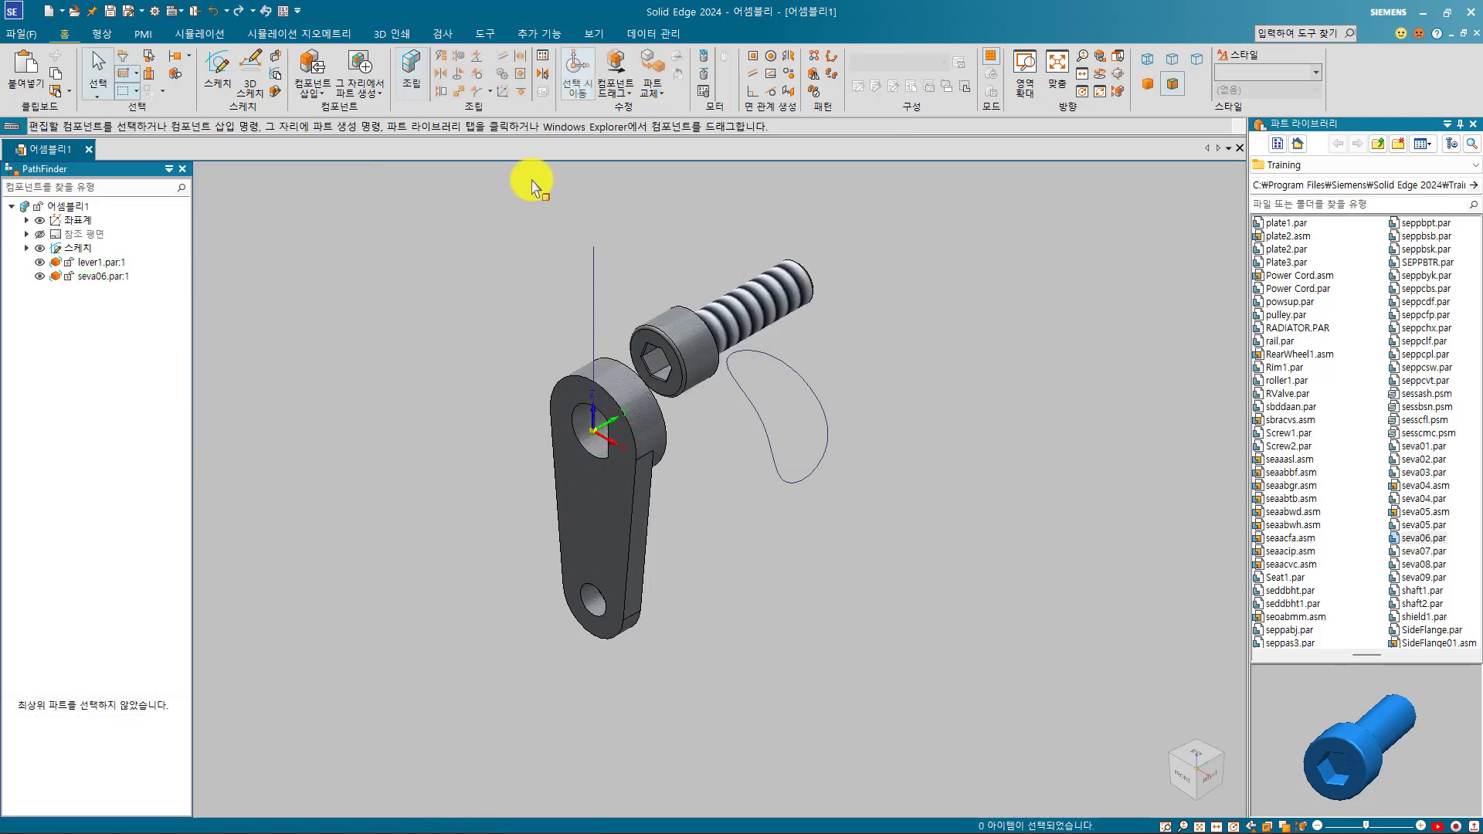
Apply a floating path relationship between the screw's shank axis and the vertical sketch line.
click(476, 92)
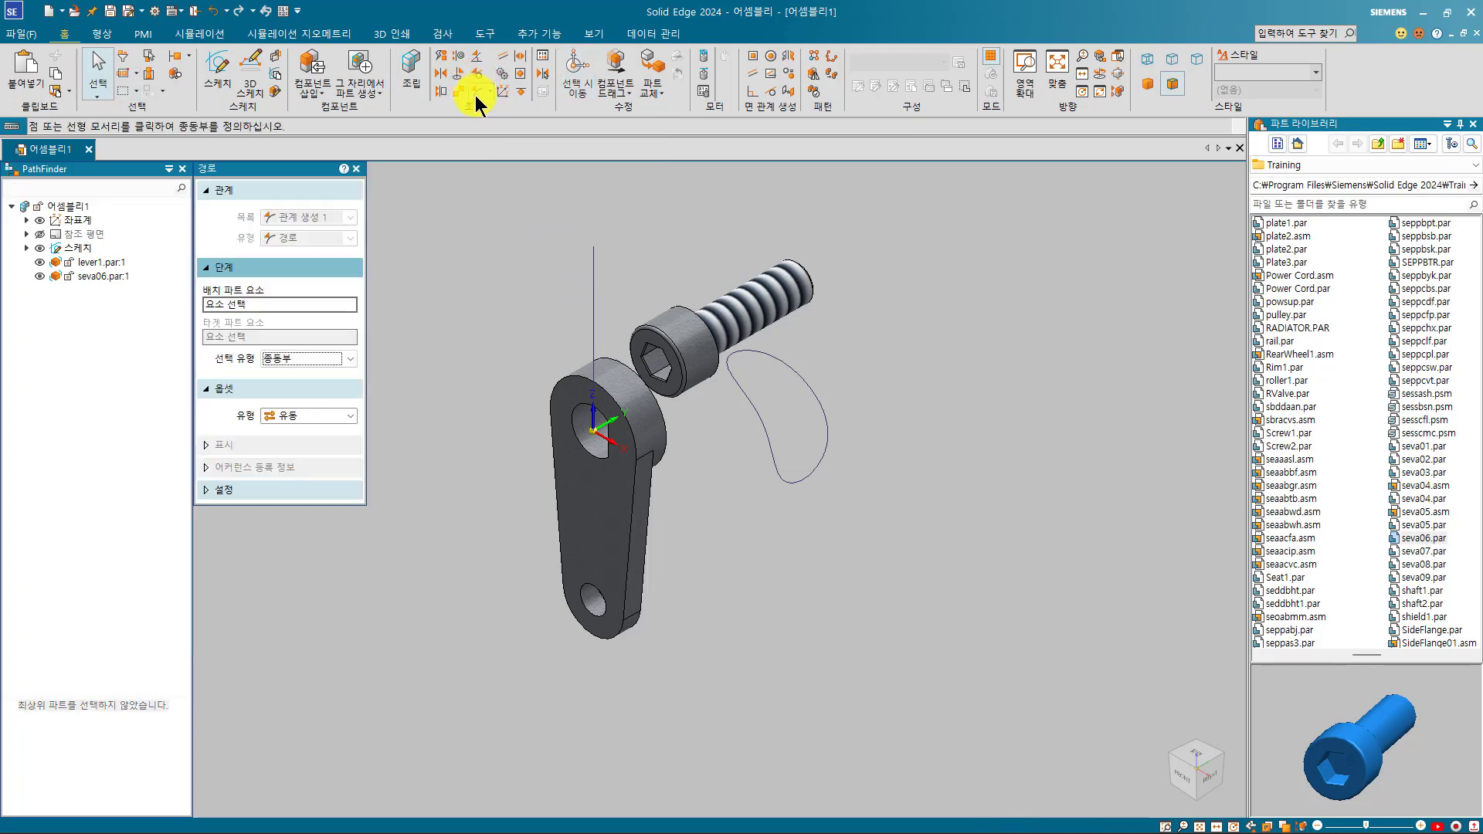
click(751, 313)
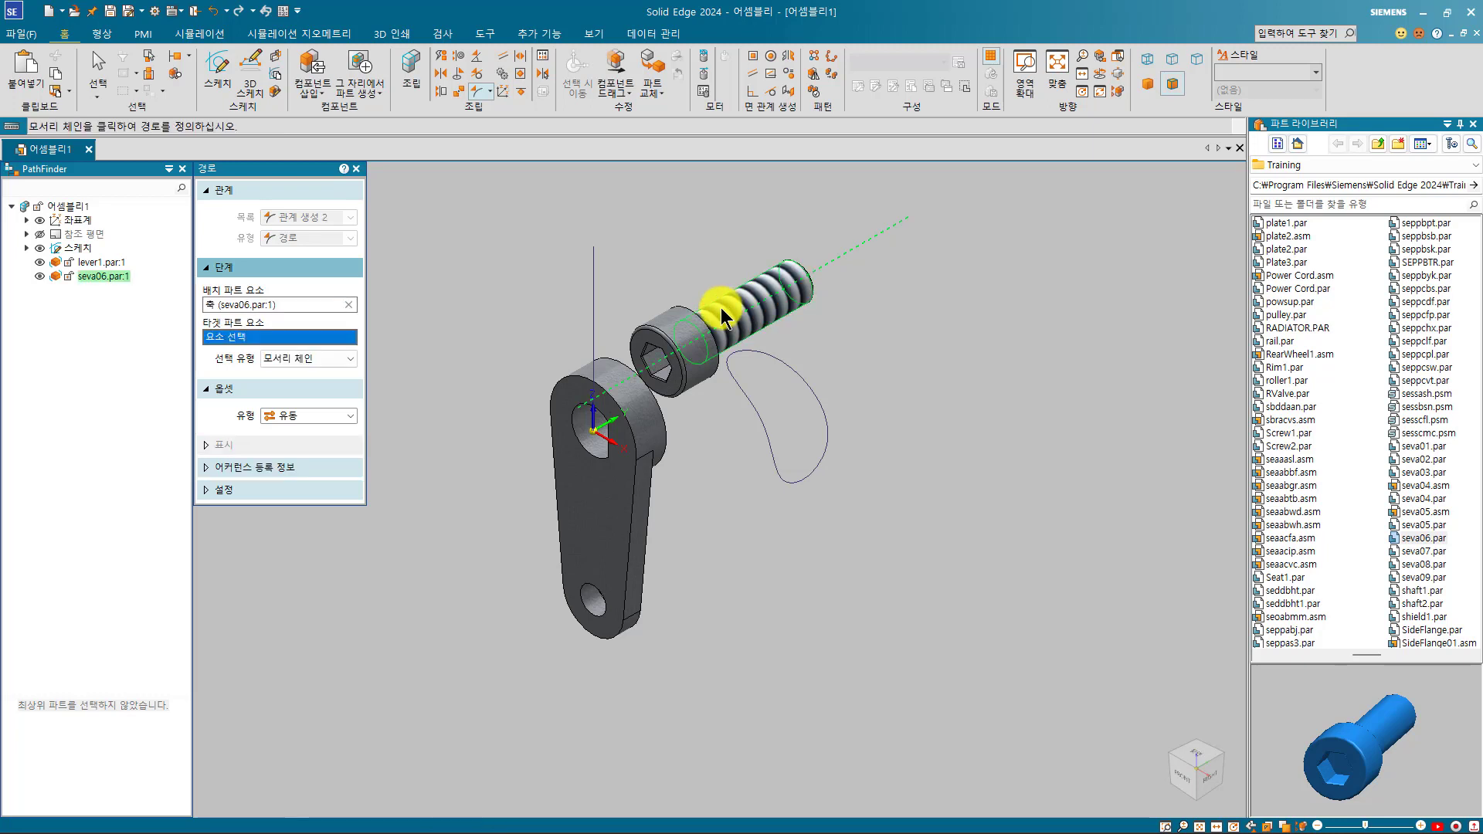
click(596, 294)
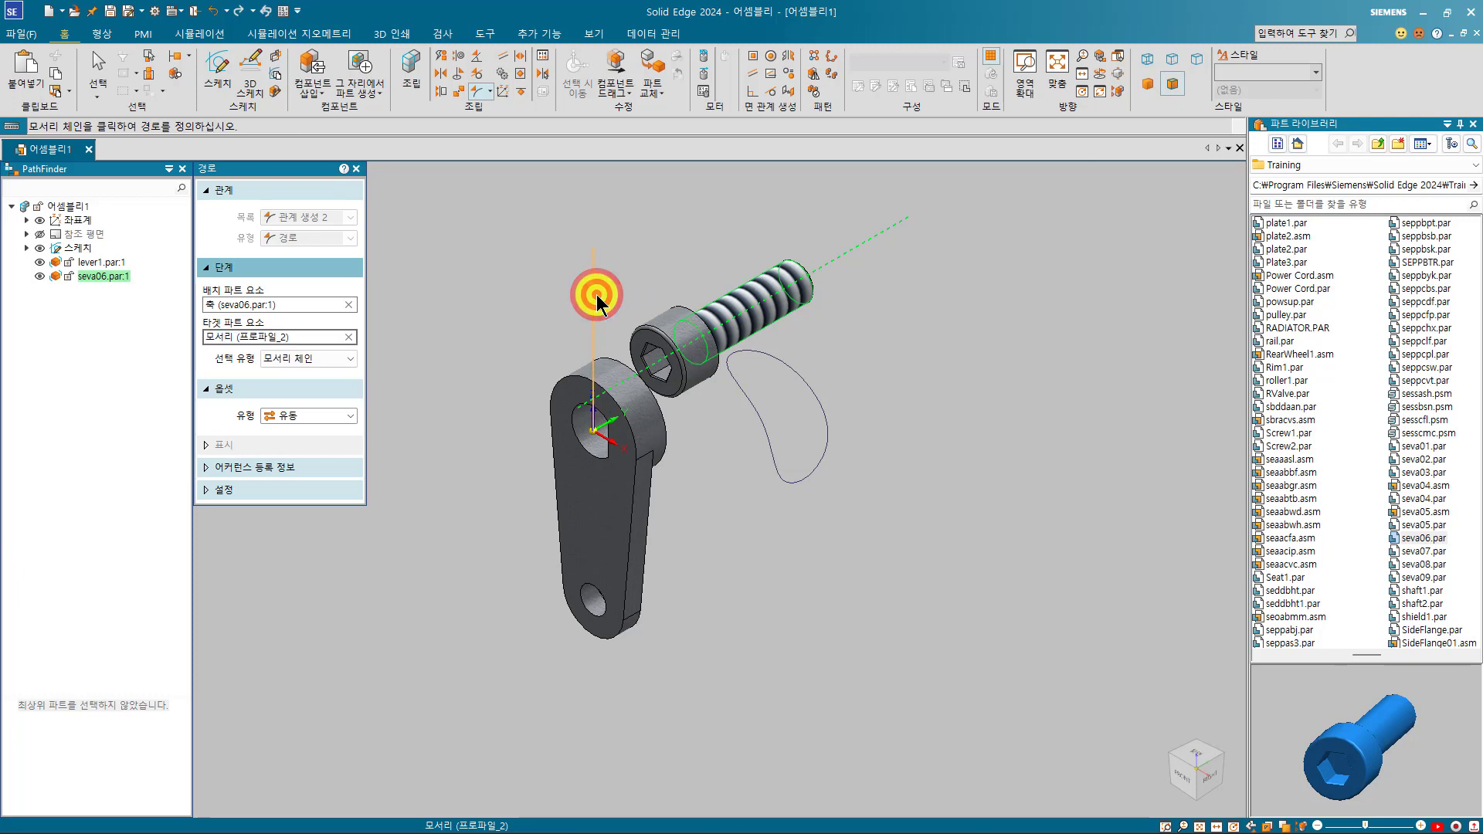
right_click(658, 265)
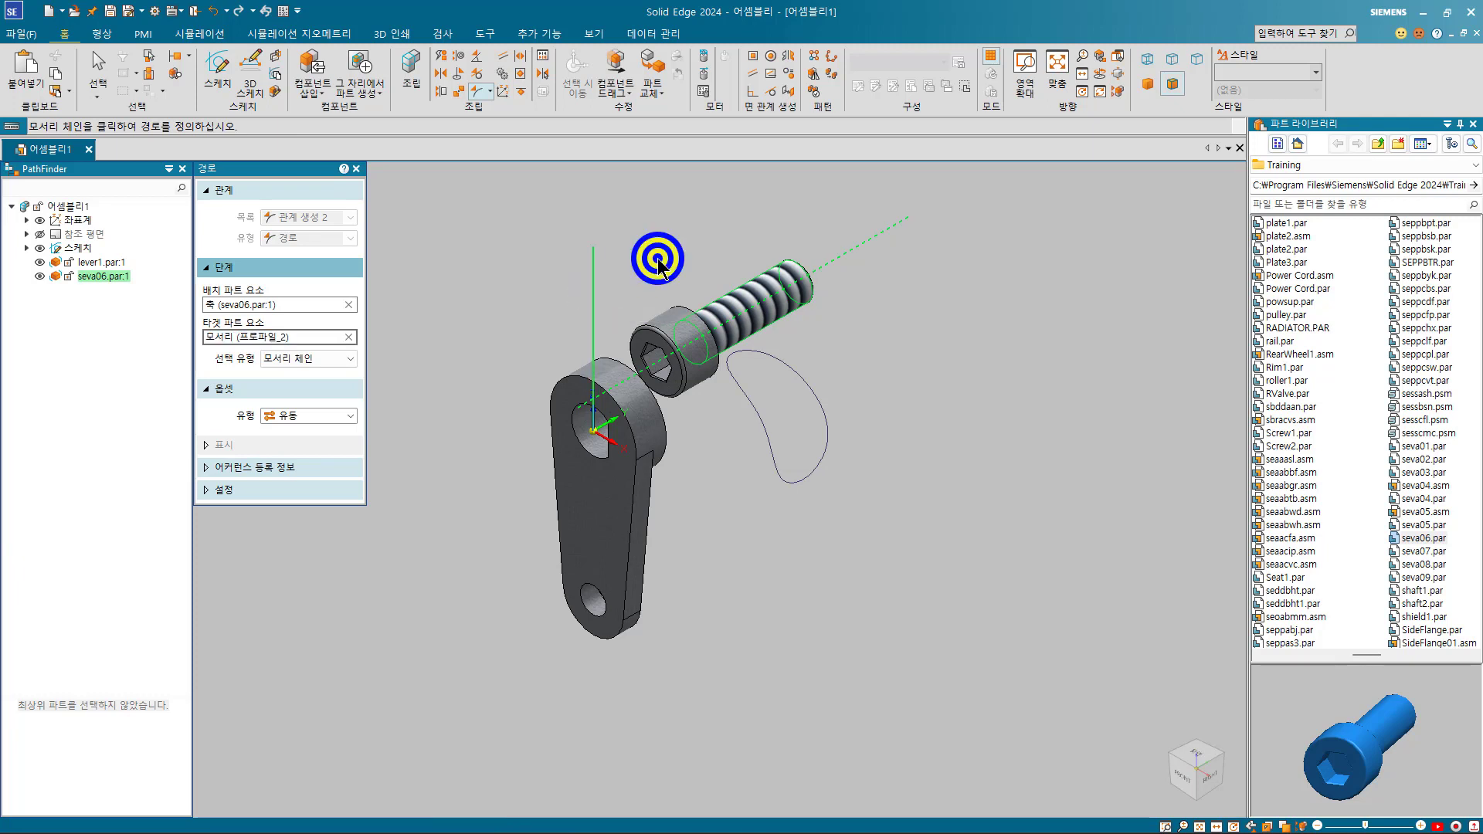
key(Escape)
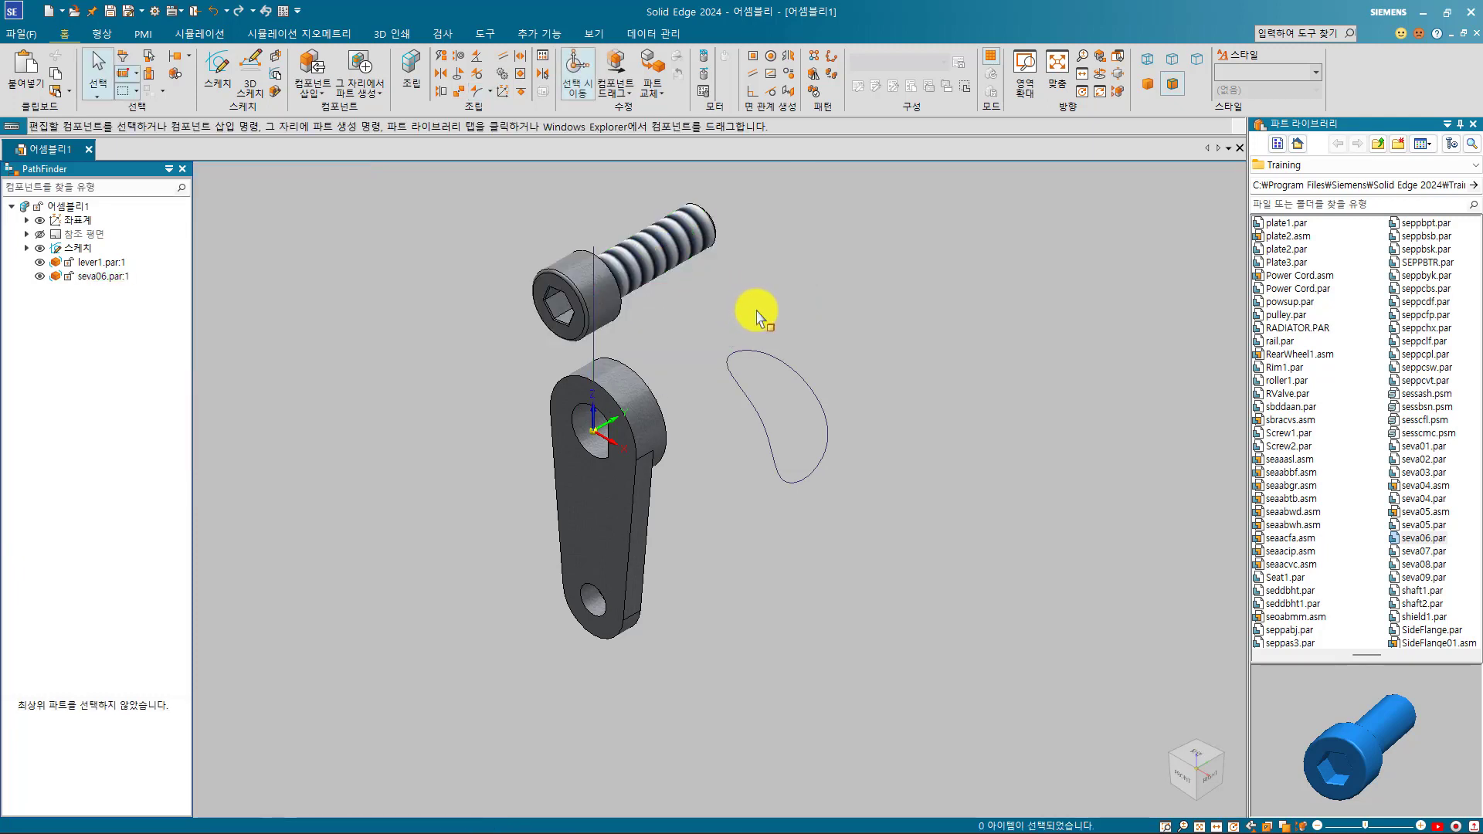
Edit the profile of Sketch_1 in the front view and delete the closed kidney-shaped curve.
key(ctrl+f)
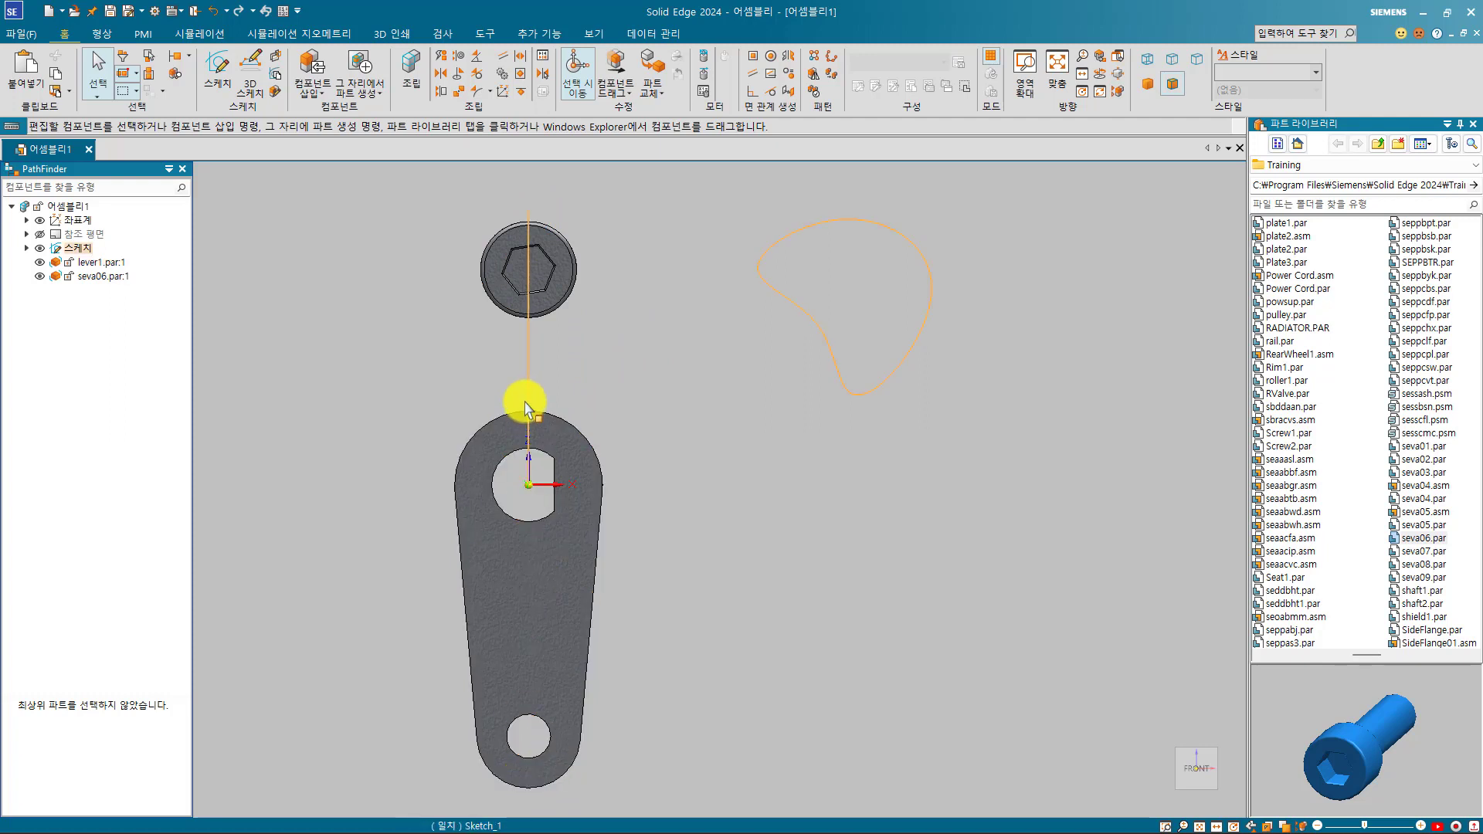
click(528, 369)
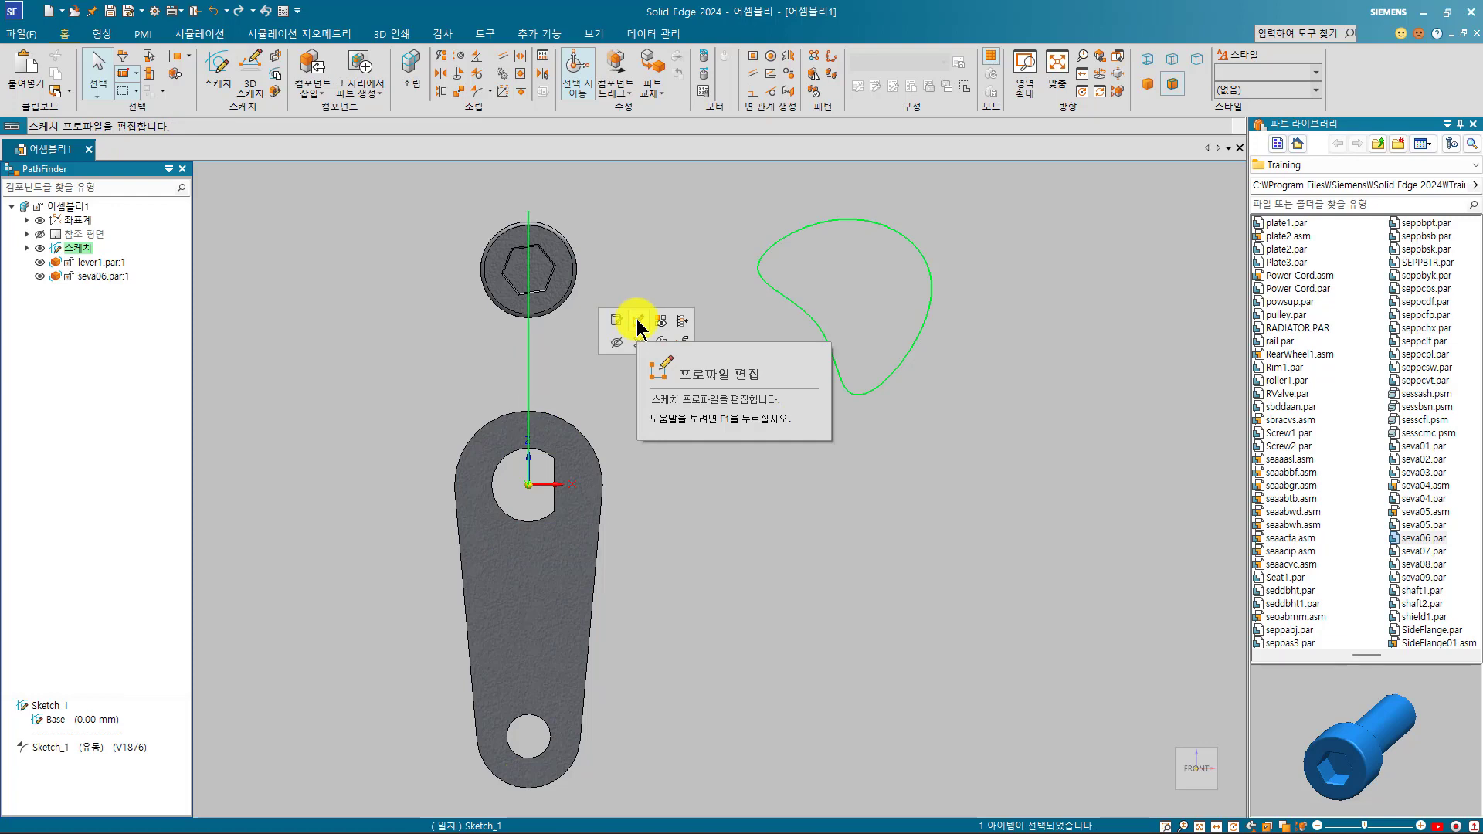
click(638, 321)
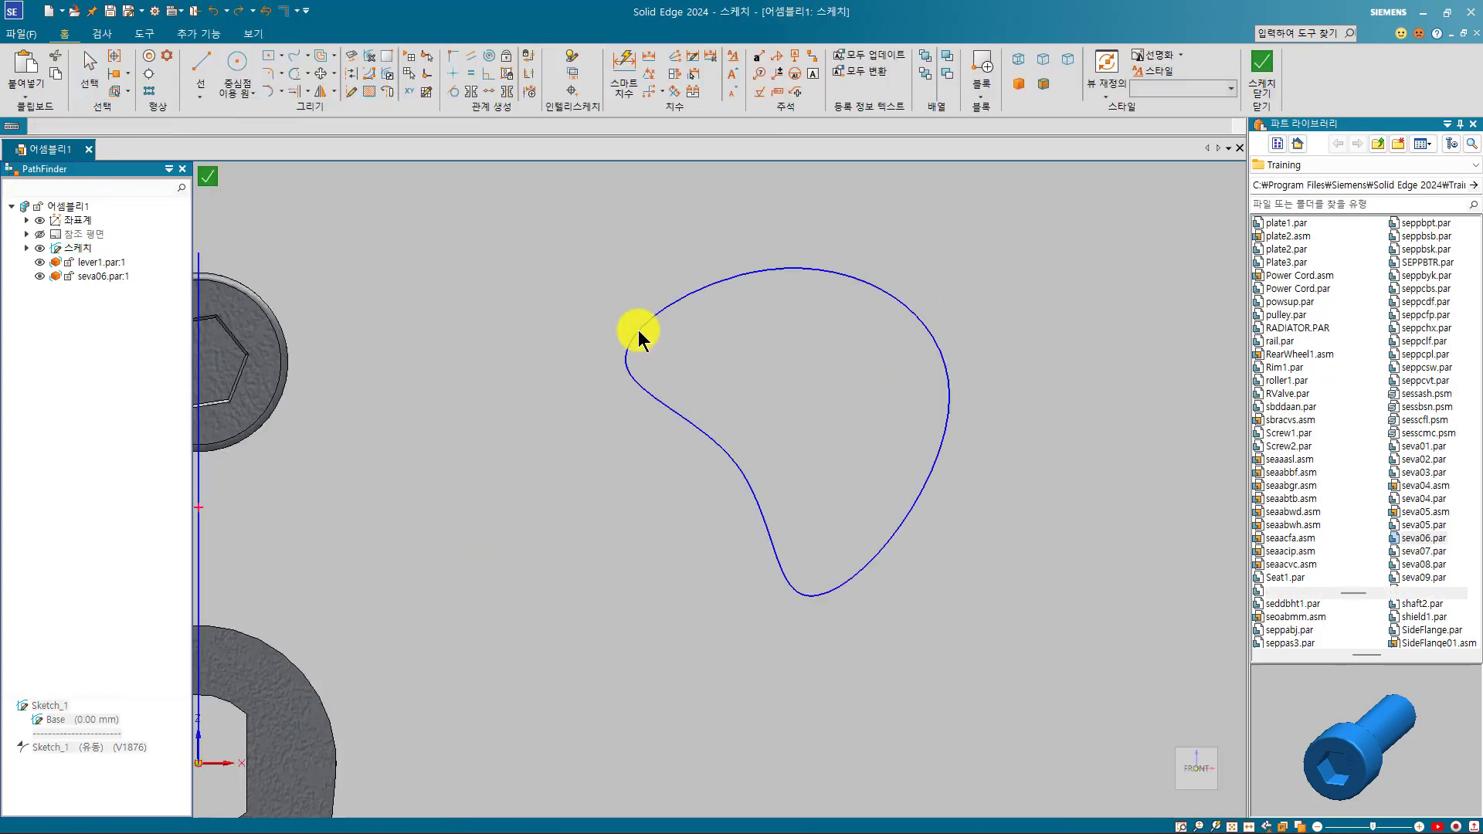
click(662, 398)
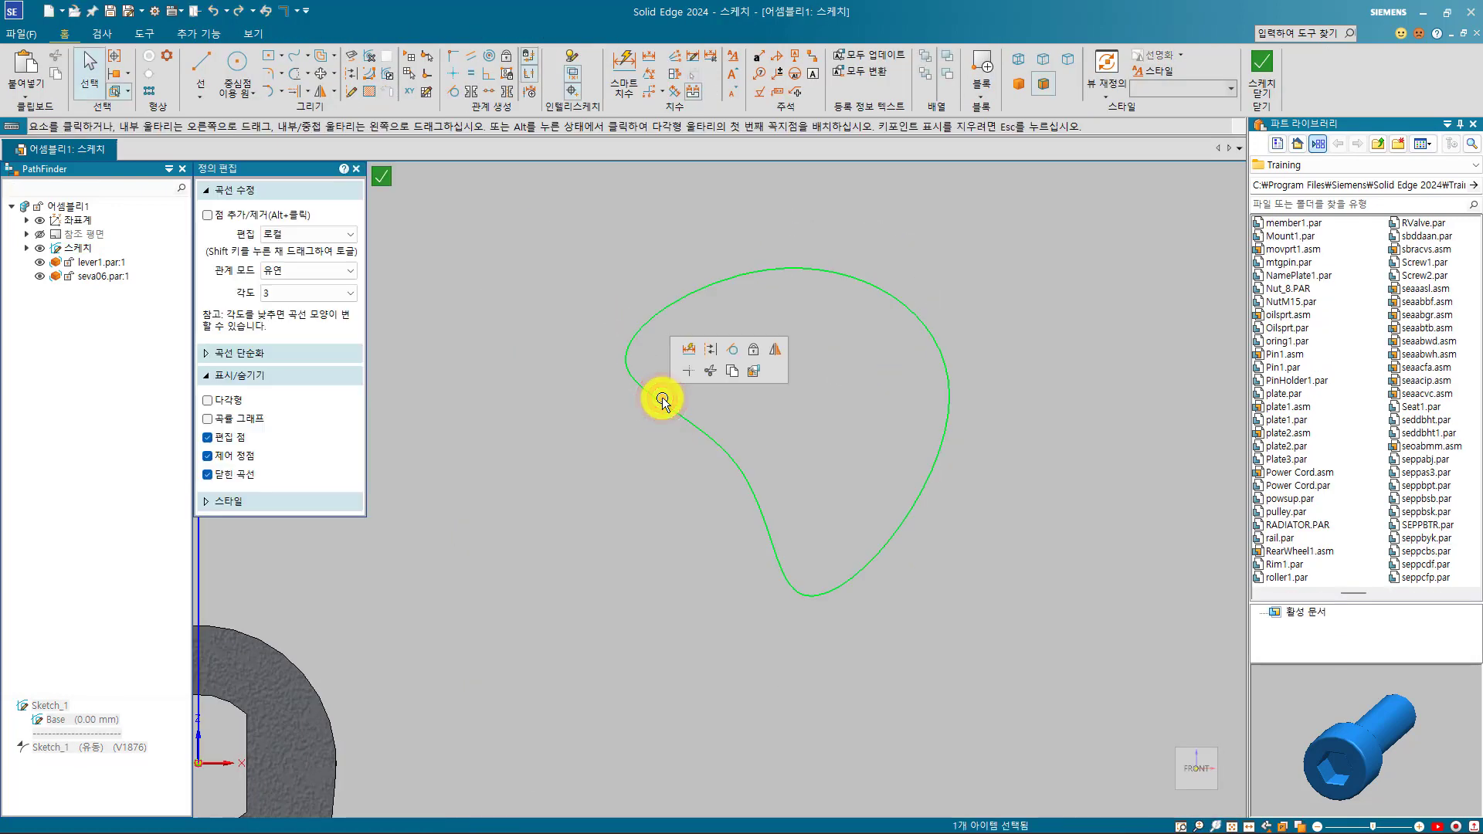
key(Delete)
scroll(637, 404, down, 5)
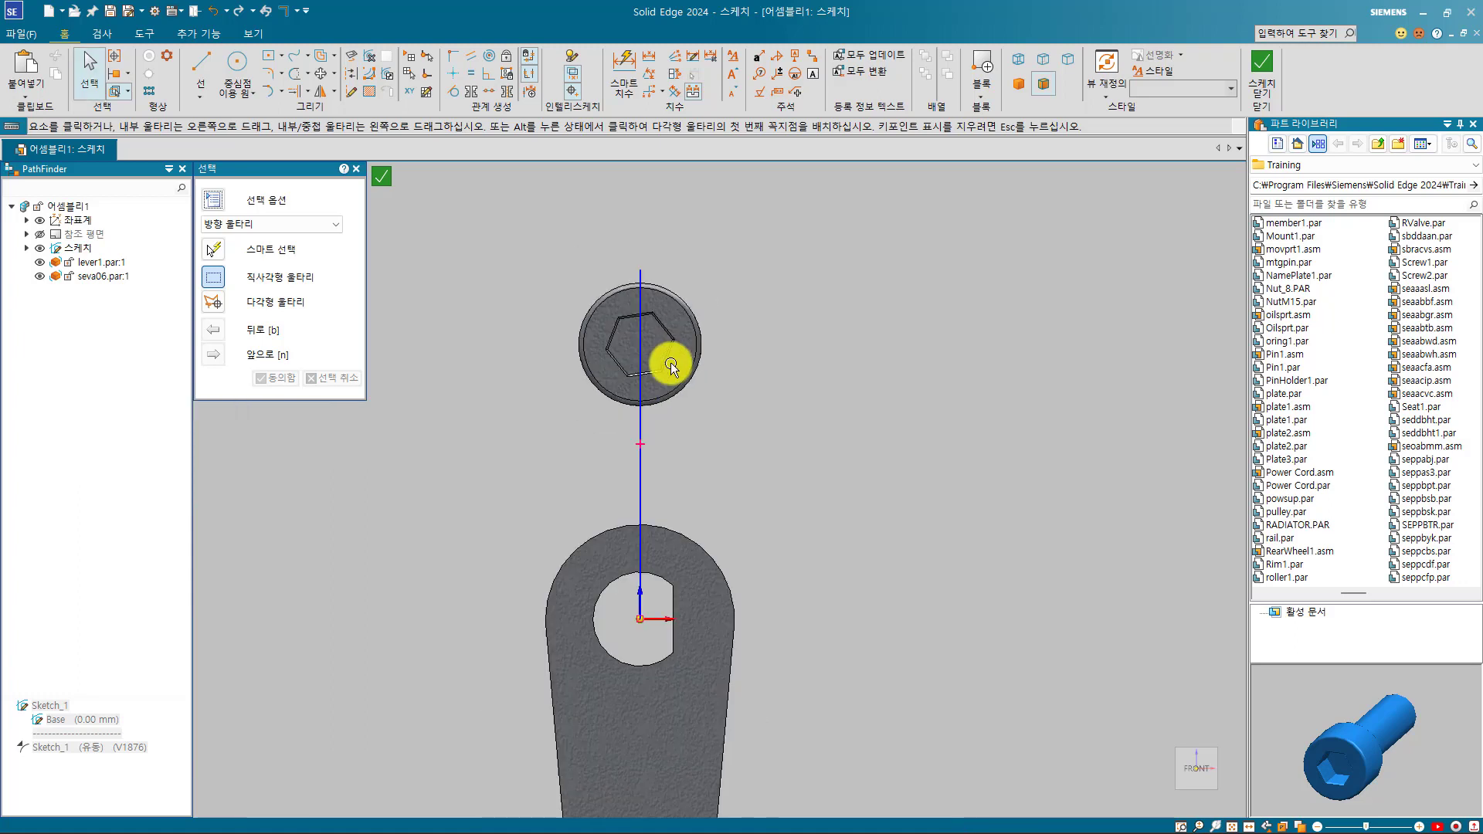
Extend the vertical sketch line's upper end well above the screw head, then close the sketch and return to the assembly.
click(658, 330)
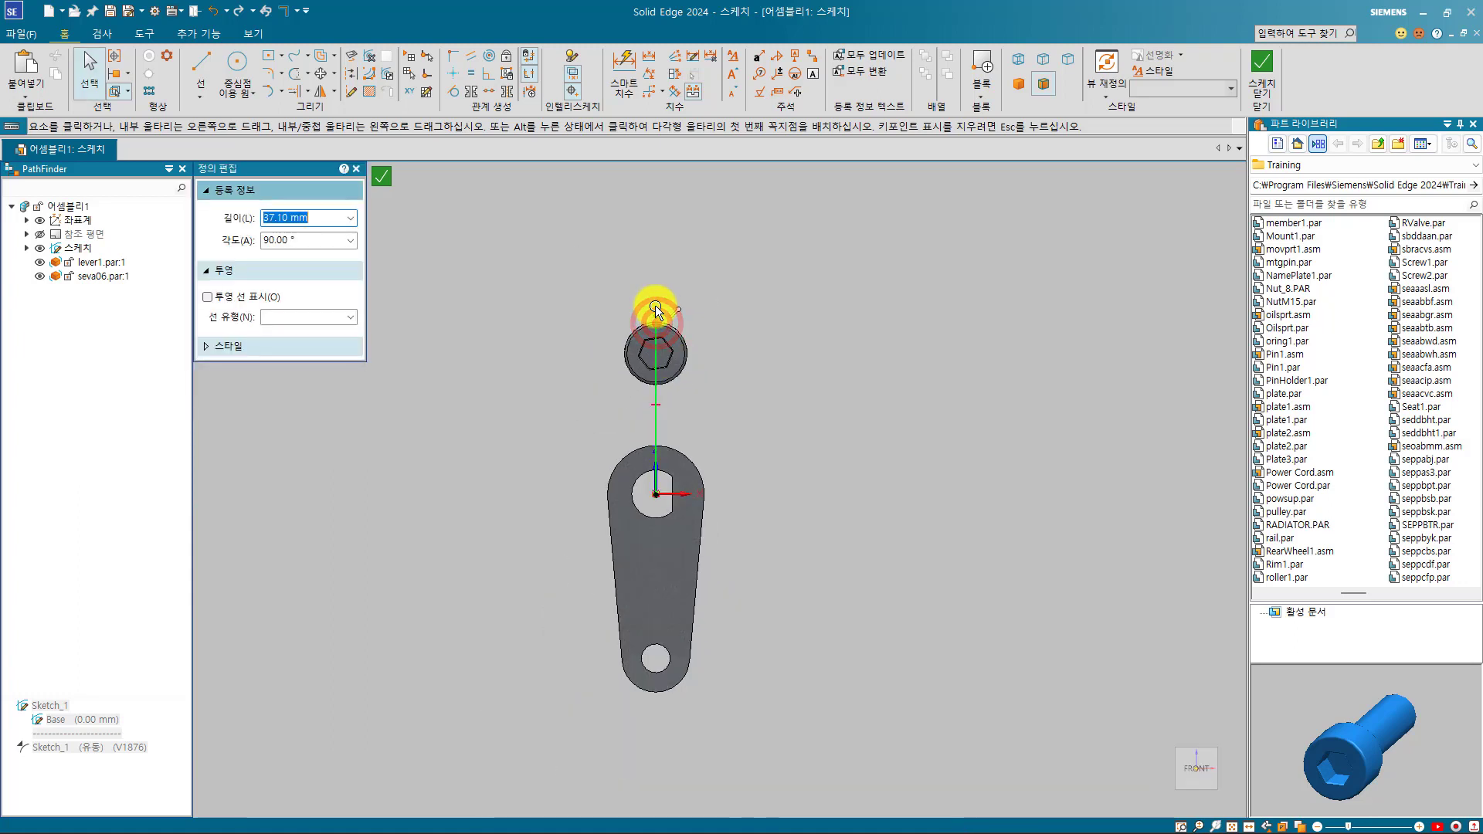
drag(655, 312, 659, 174)
click(854, 398)
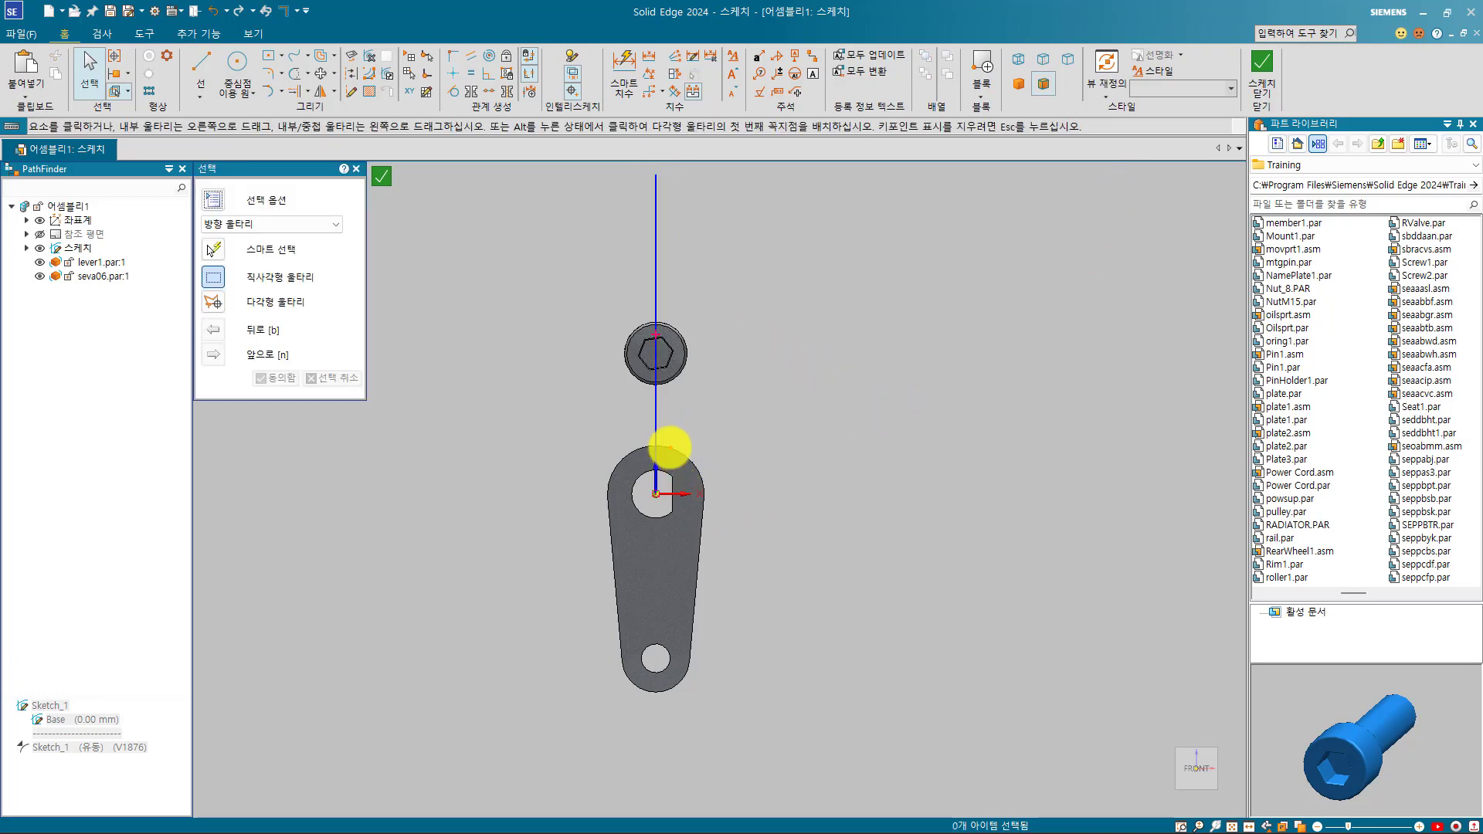
click(663, 444)
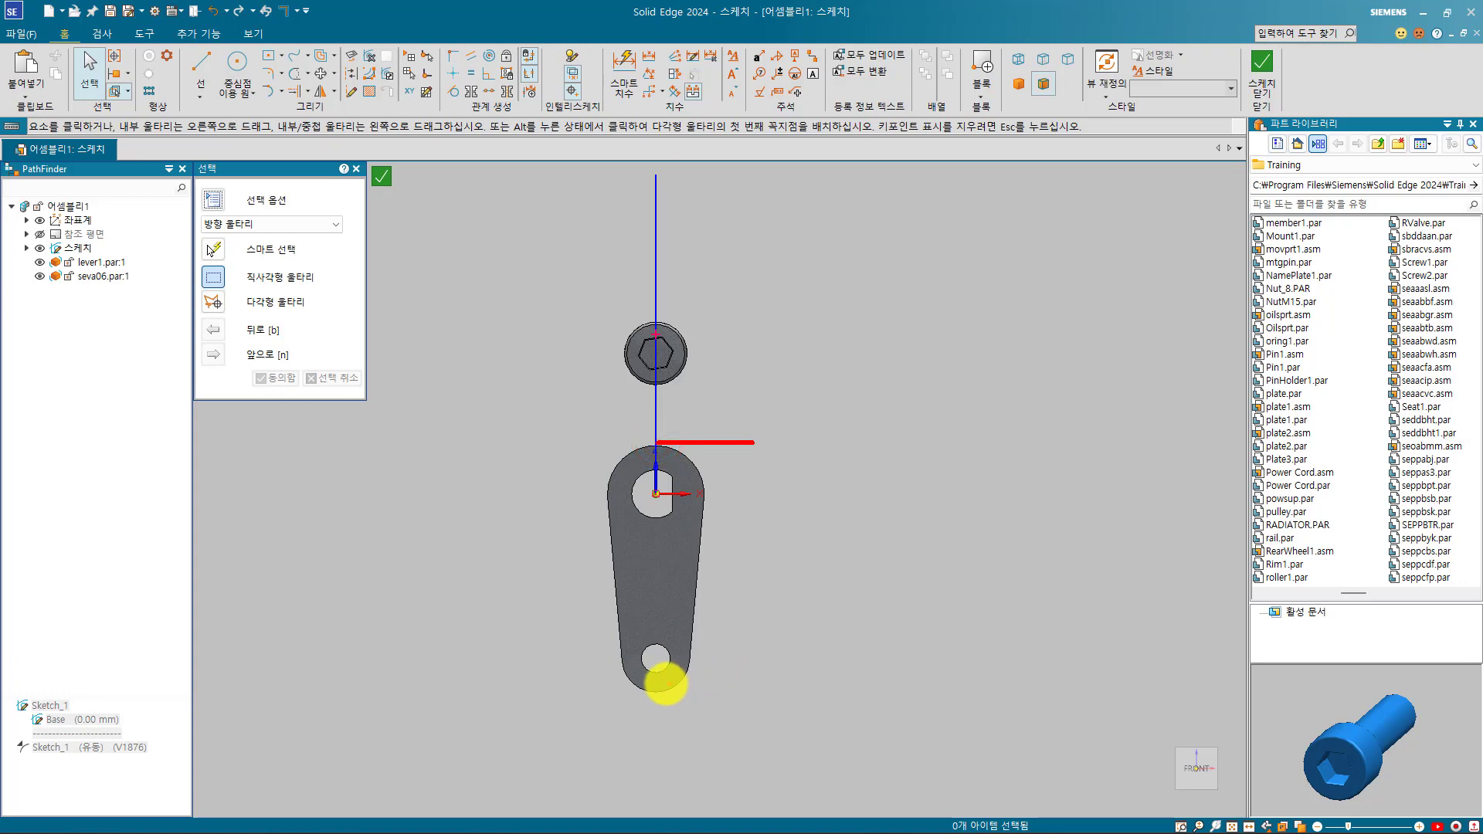
drag(656, 693, 745, 693)
mouse_move(686, 375)
mouse_down()
mouse_move(645, 274)
mouse_move(677, 339)
mouse_up()
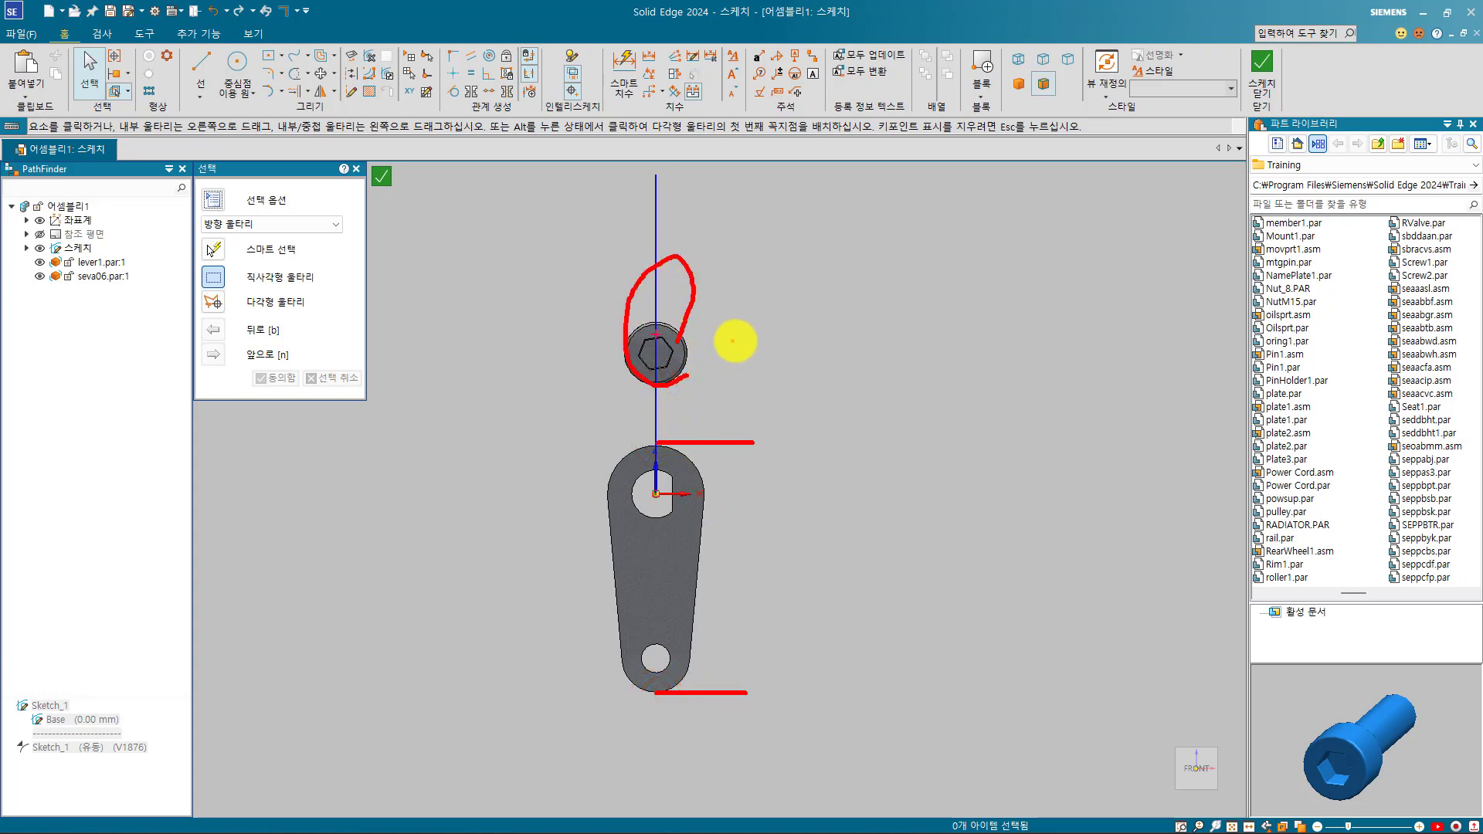
click(1261, 71)
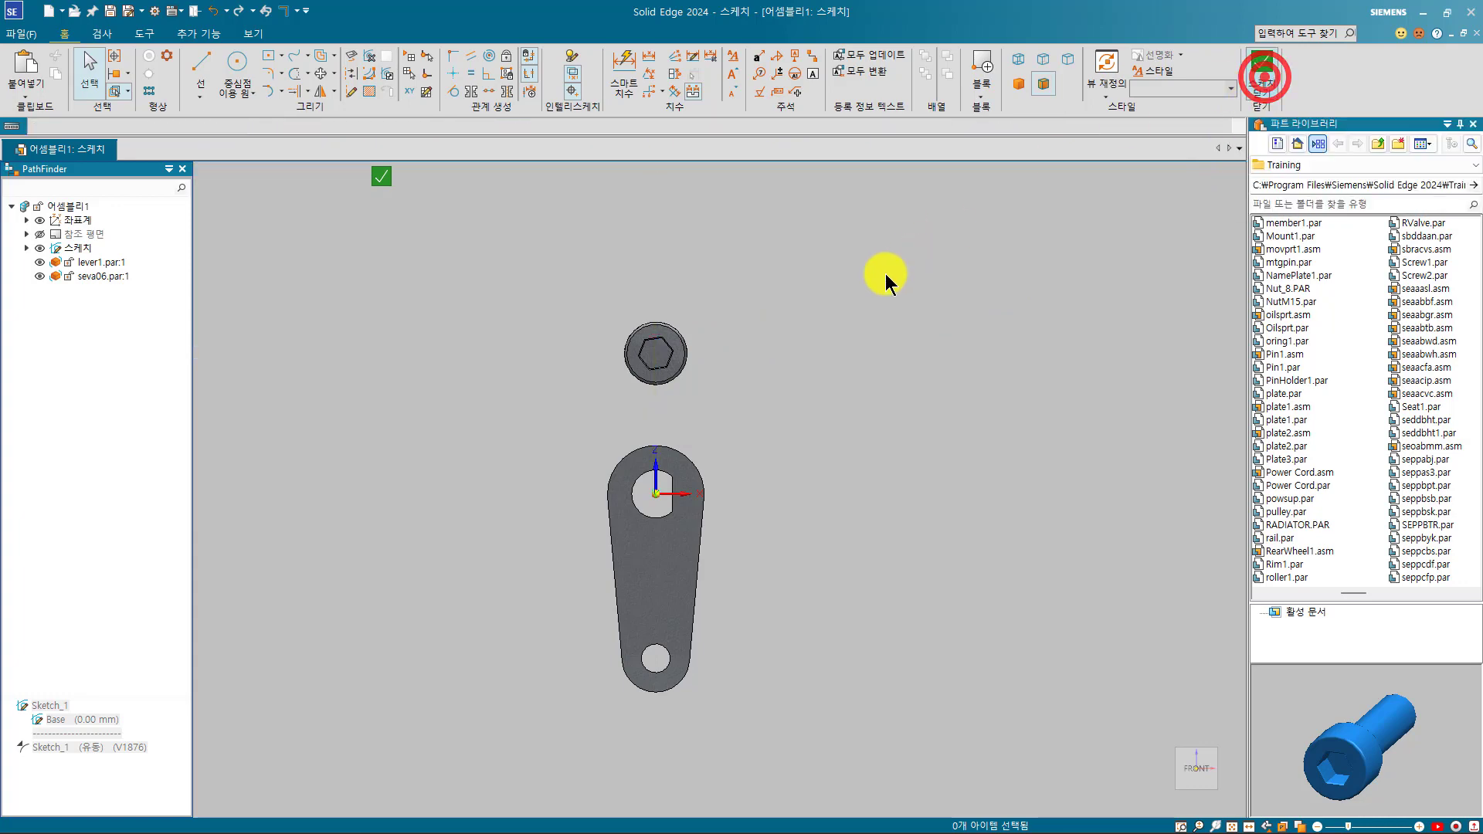
click(700, 326)
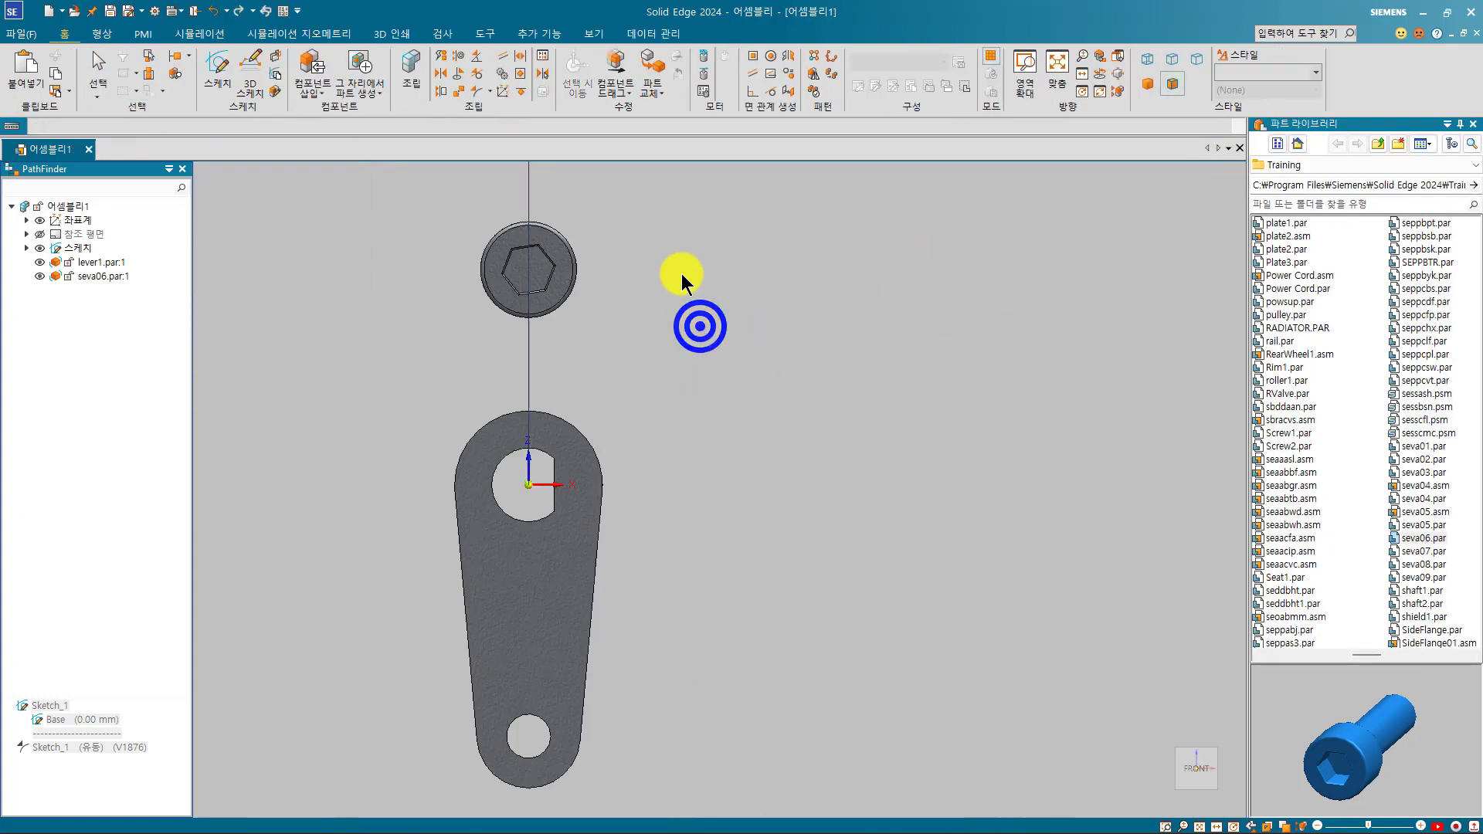
Move the seva06.par screw freely along the extended sketch line with Drag Component to test its travel.
click(616, 71)
scroll(685, 397, down, 2)
shift+middle_drag(685, 397, 795, 570)
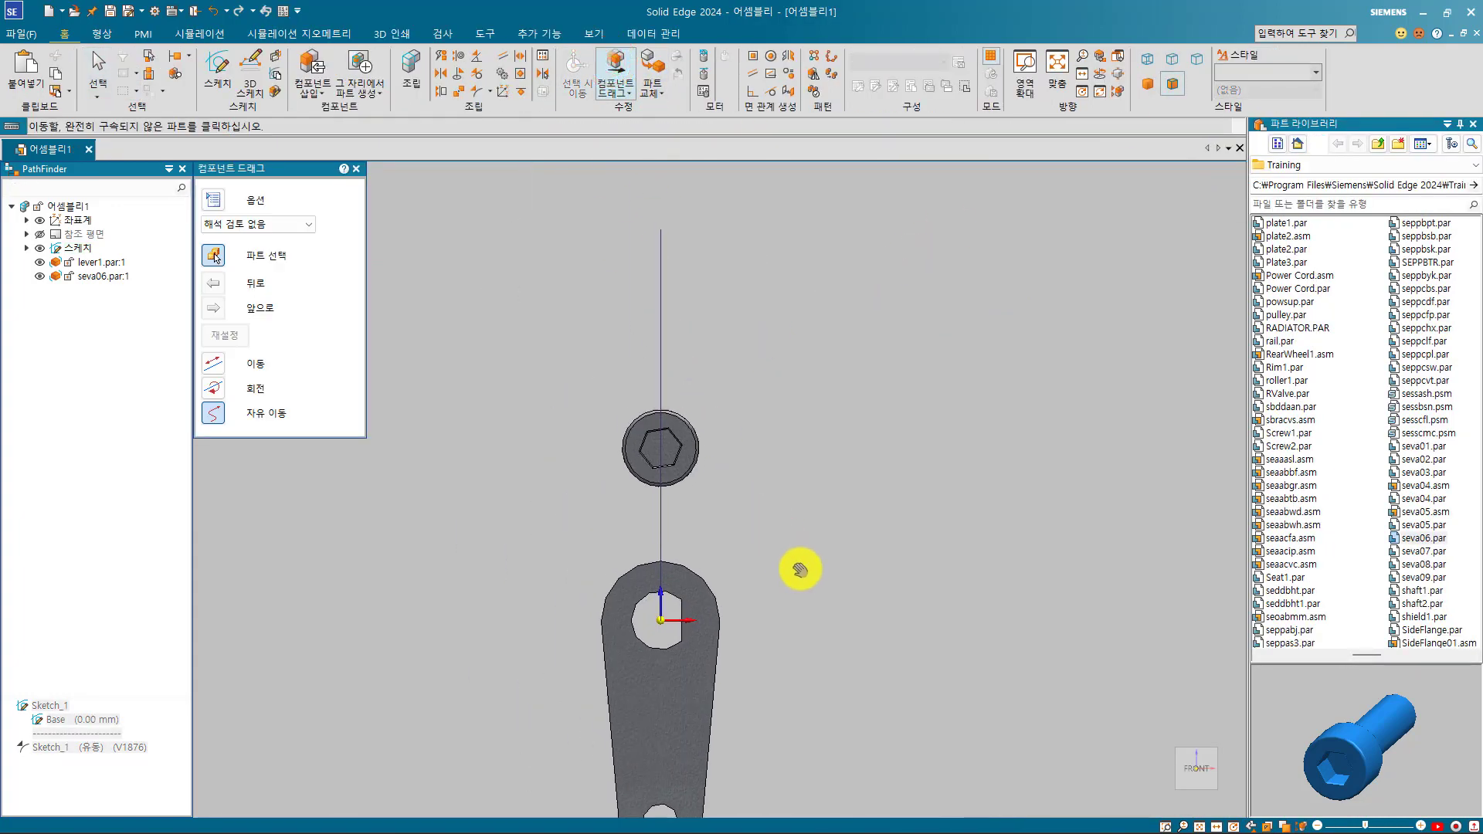
mouse_move(679, 448)
mouse_down()
mouse_move(679, 341)
mouse_move(693, 391)
mouse_move(679, 596)
mouse_move(706, 226)
mouse_move(700, 454)
mouse_up()
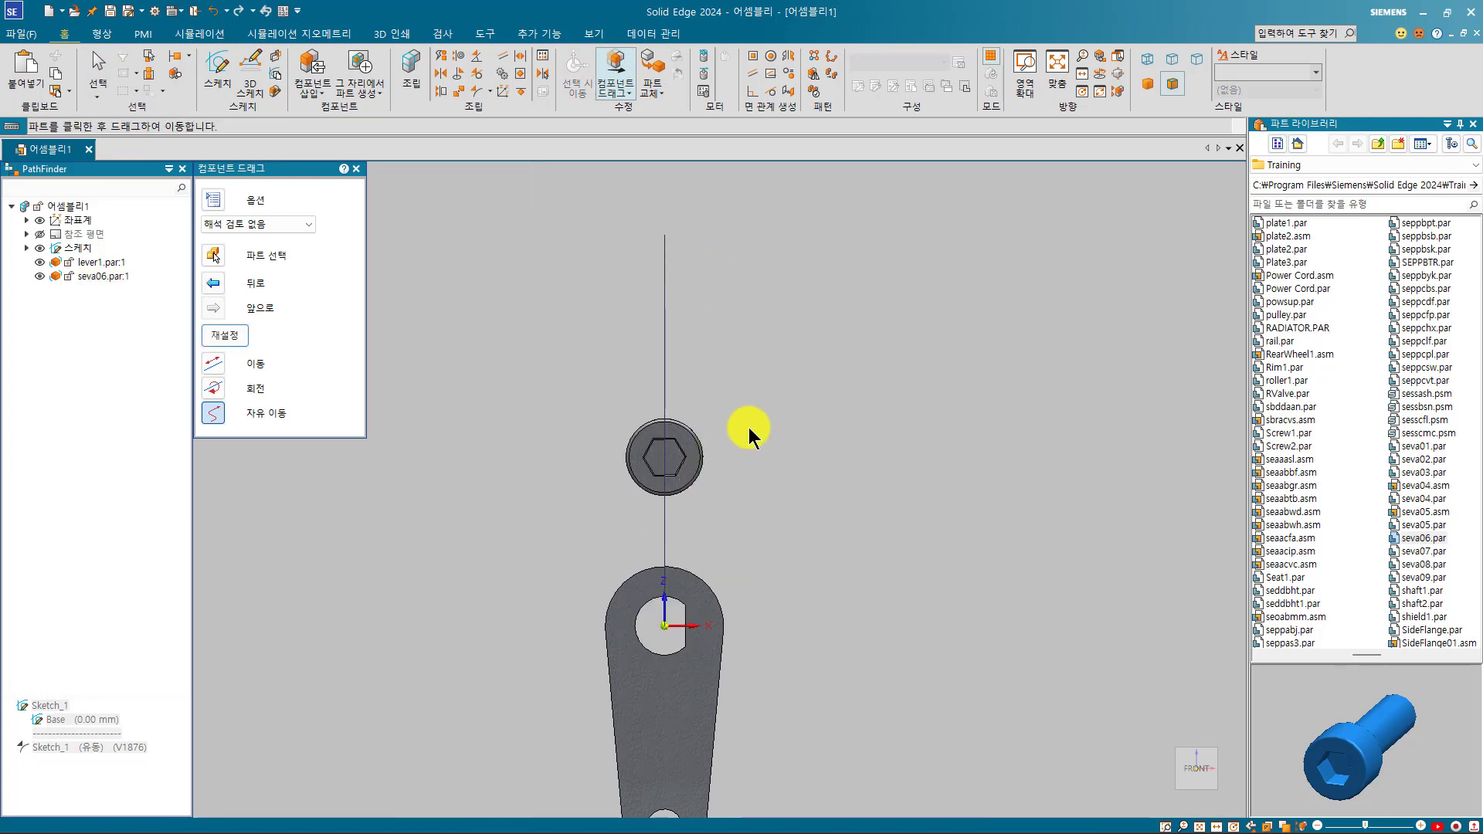
click(490, 91)
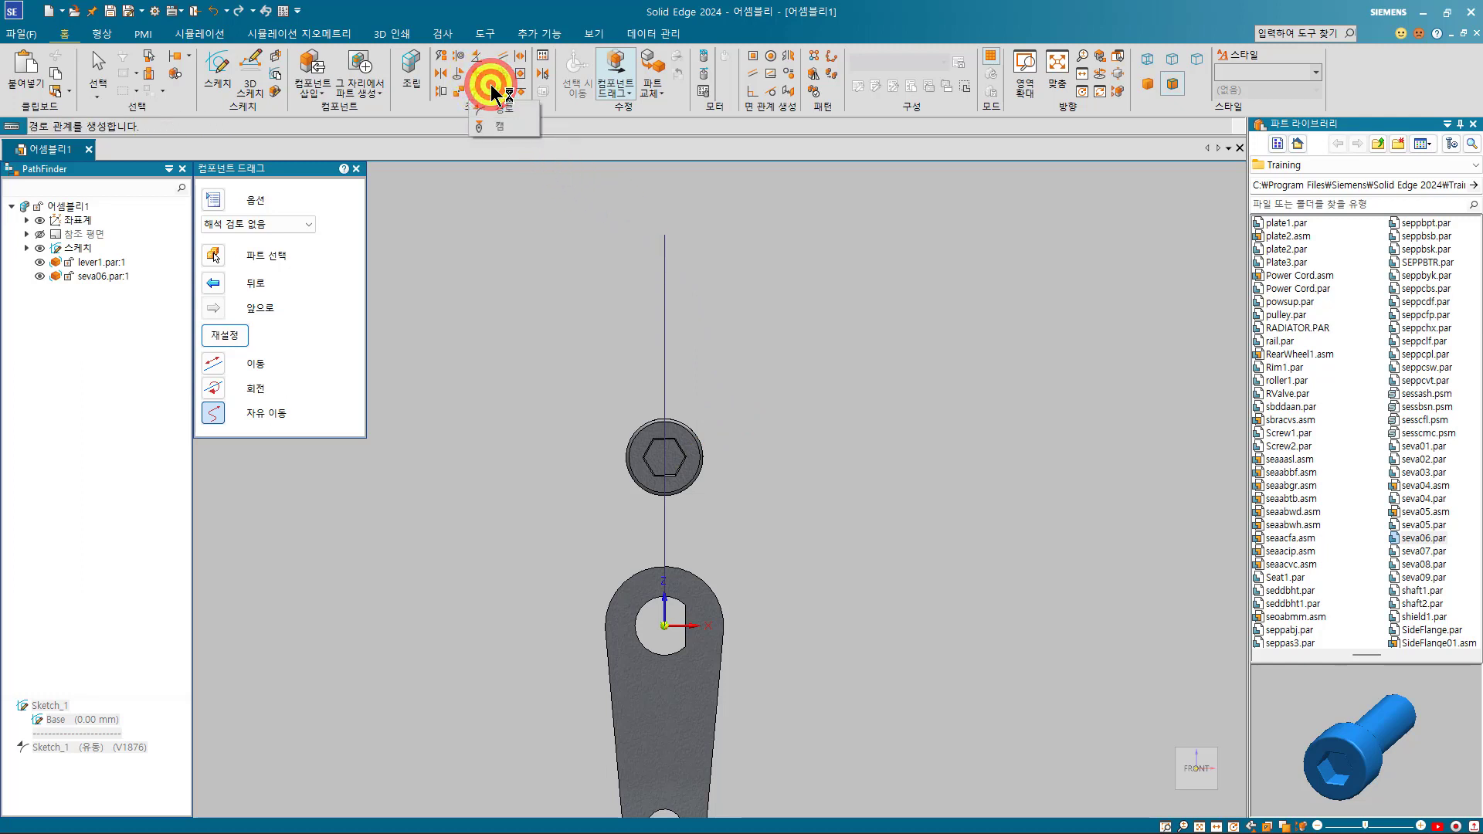
click(499, 127)
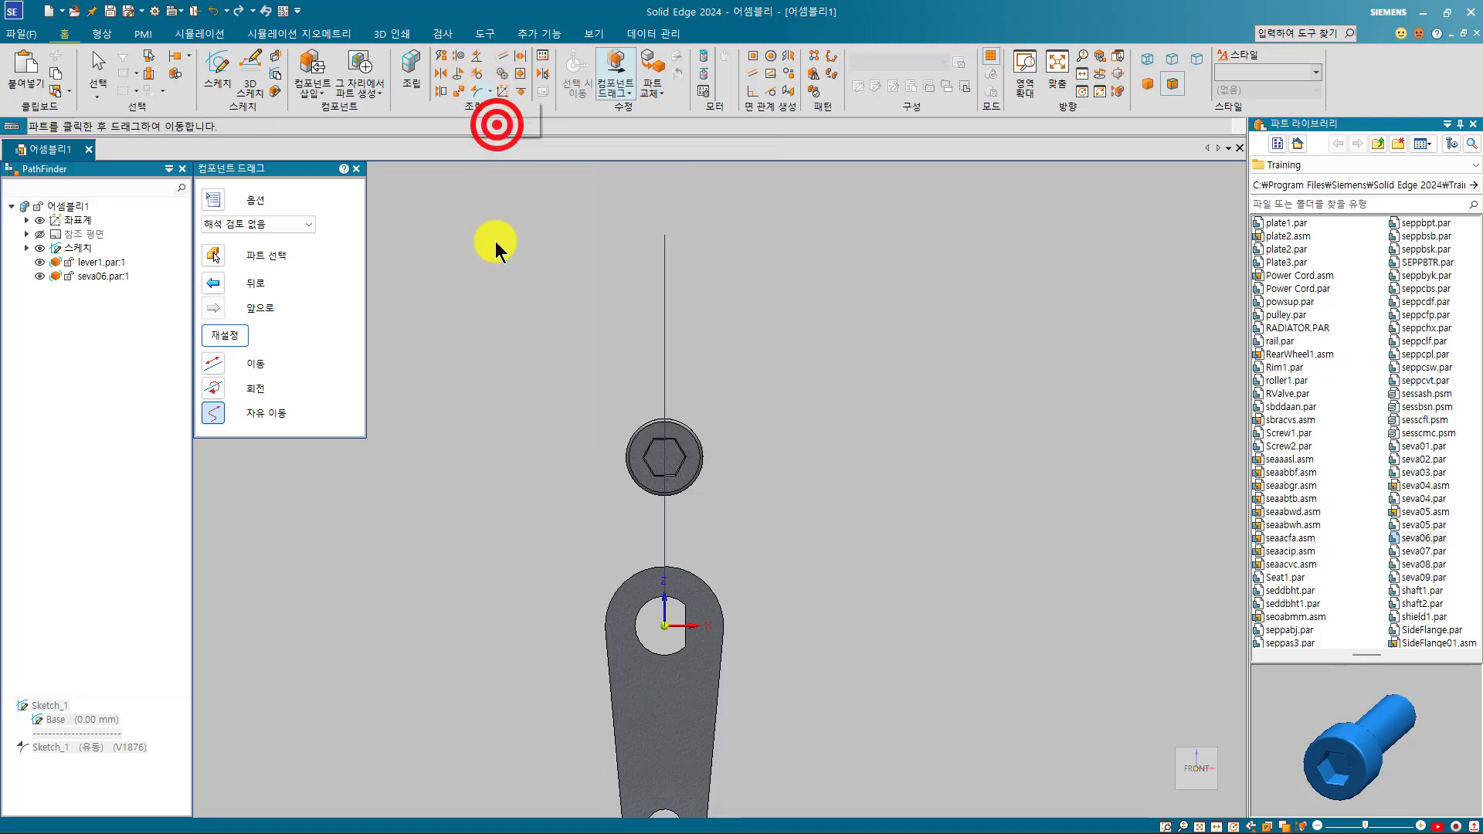
right_click(503, 323)
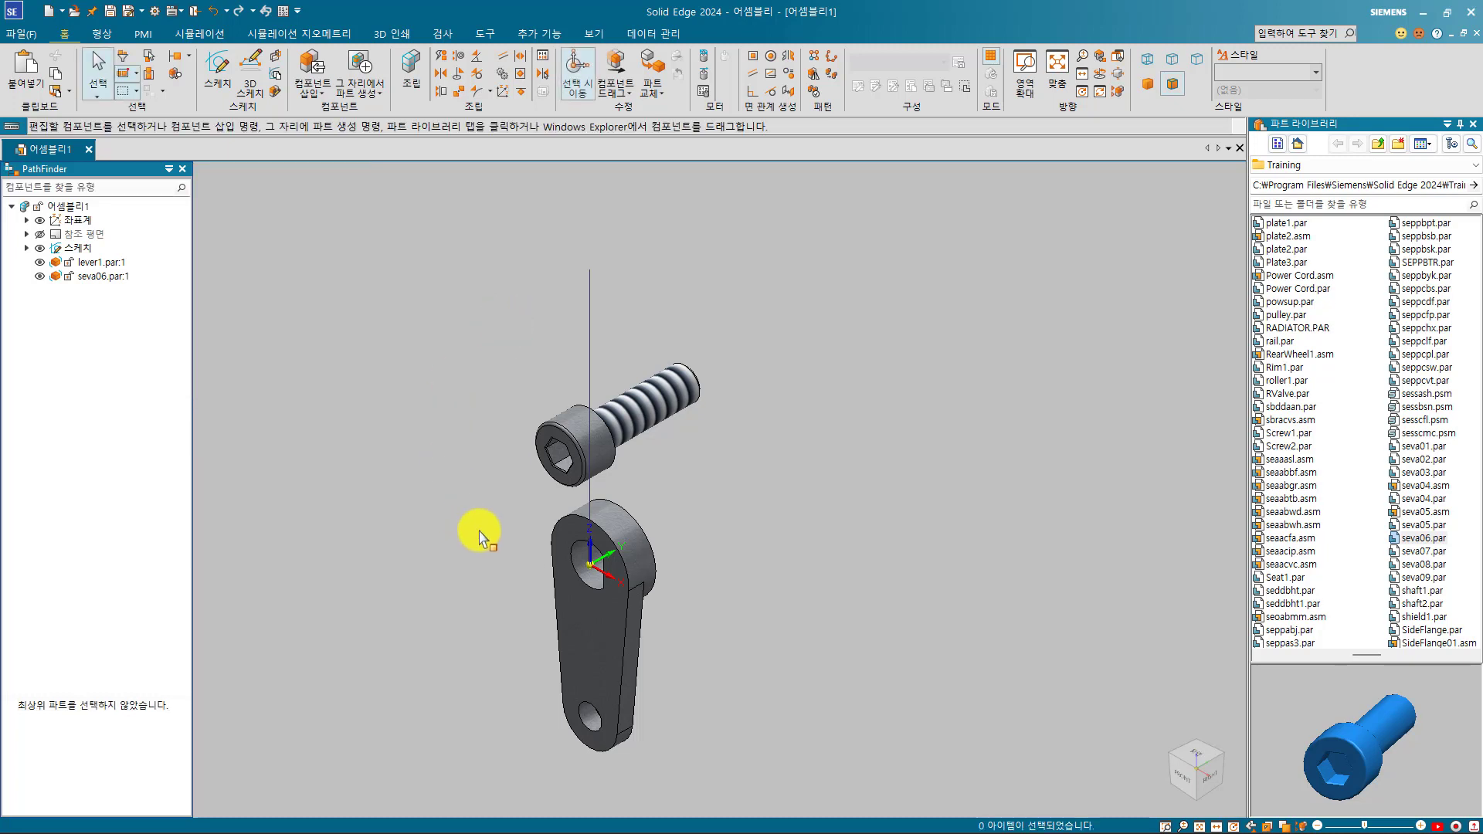
Open lever1.par for in-place editing, saving the assembly as 어셈블리1.asm in the Training folder.
double_click(609, 654)
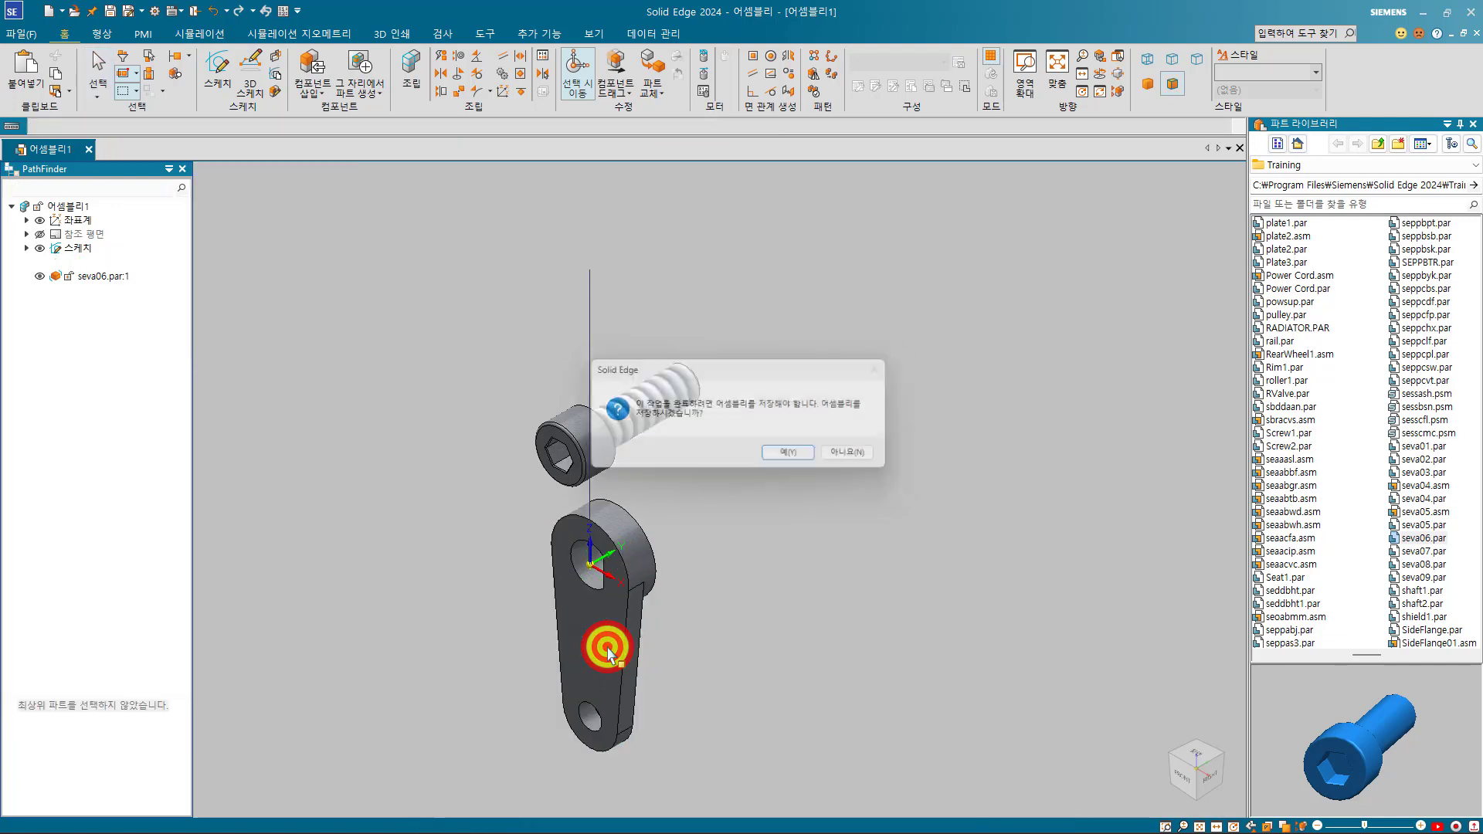
click(791, 458)
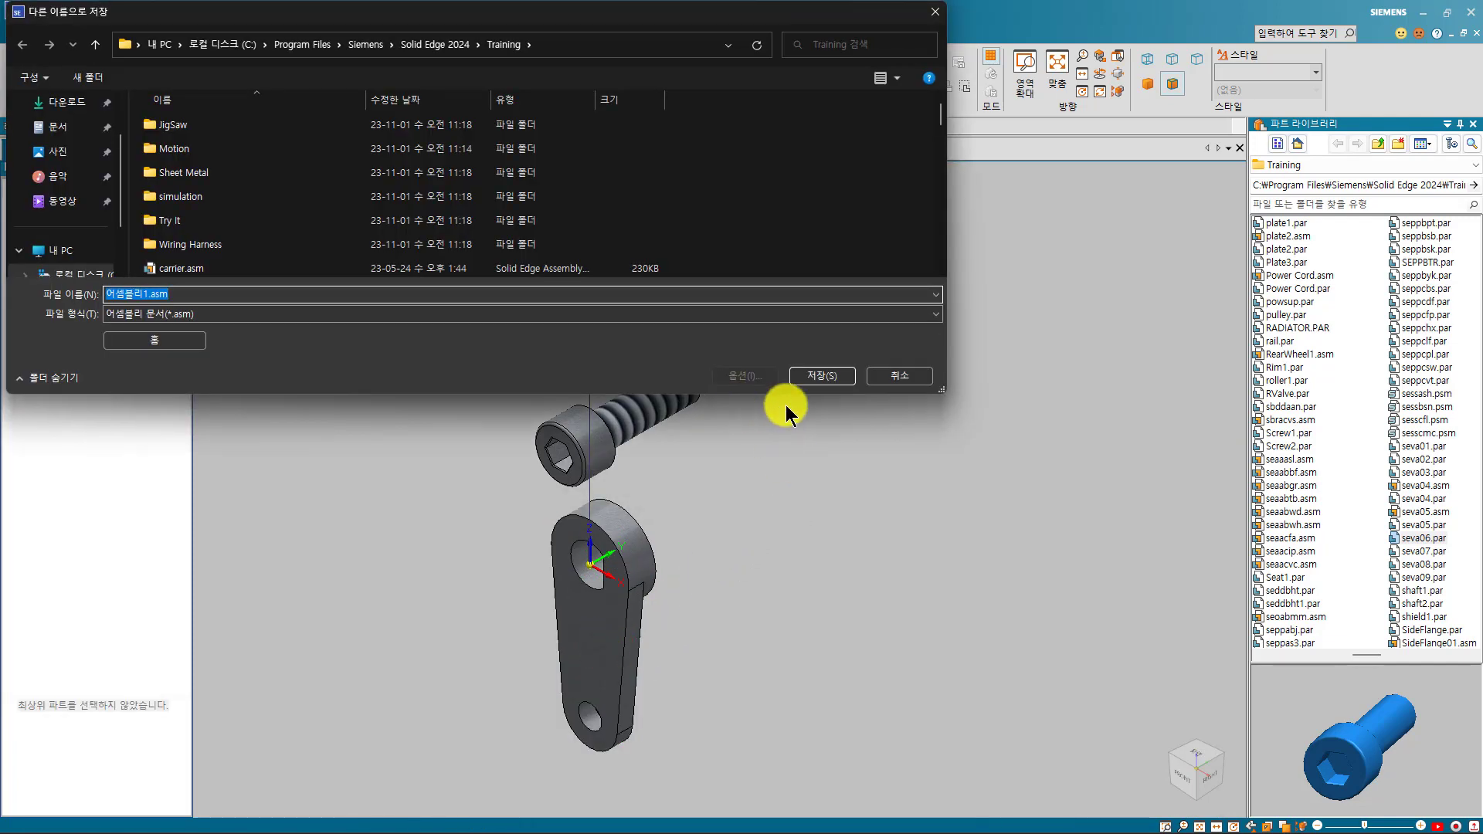
click(841, 374)
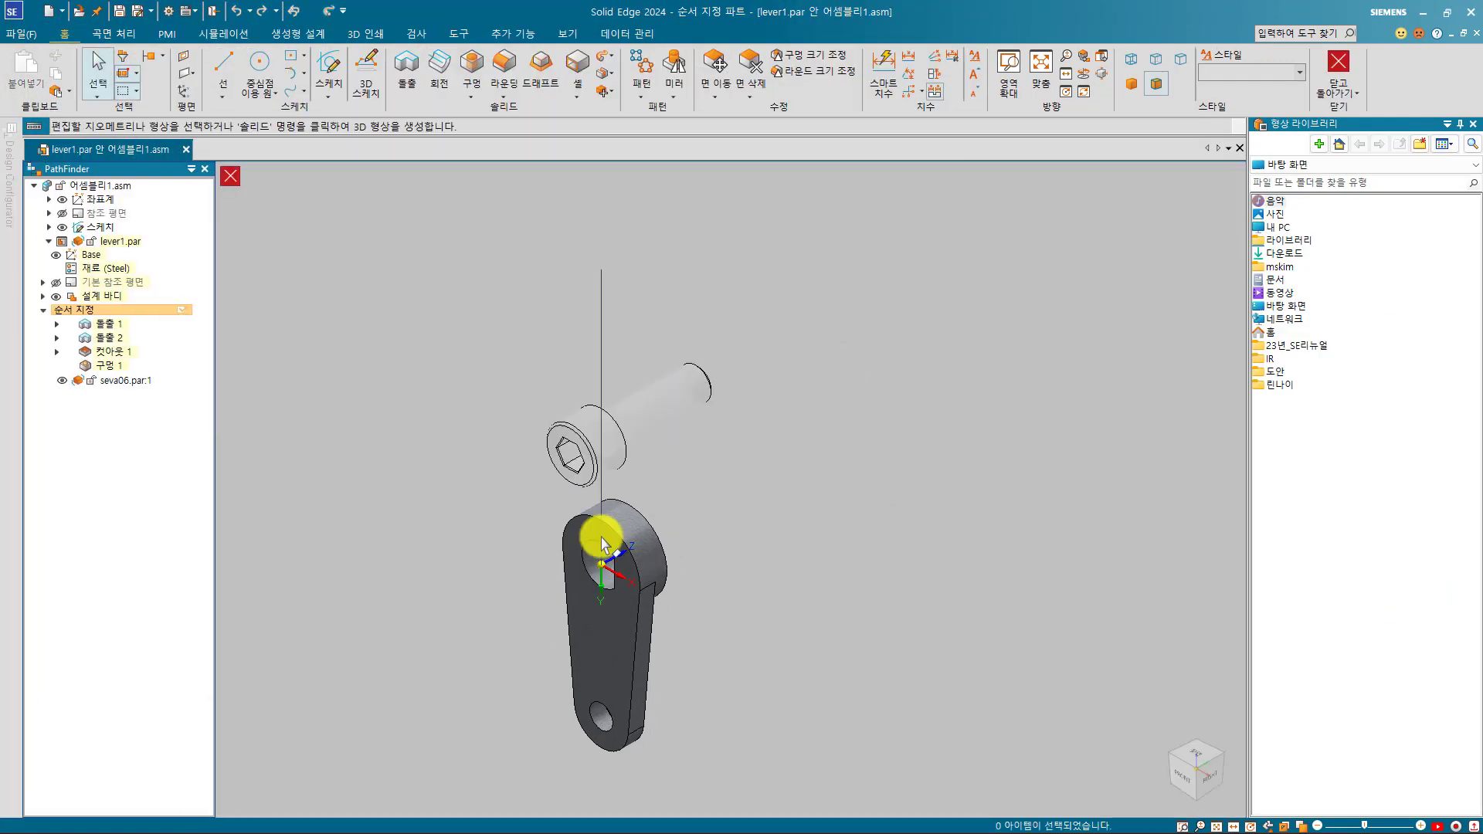
Suppress the second protrusion (돌출 2) behind the lever's large end and return to the assembly.
click(647, 561)
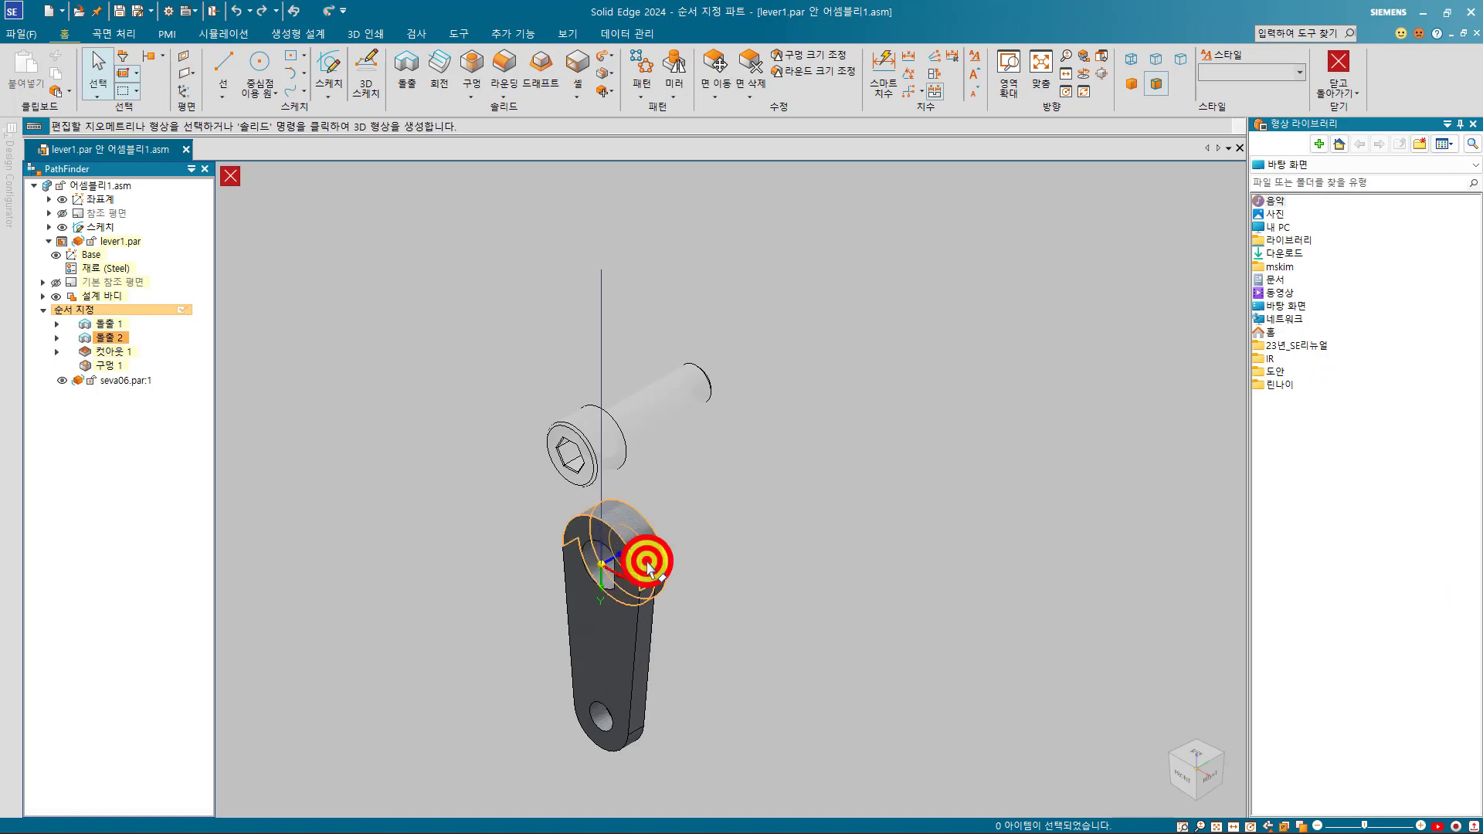
click(103, 340)
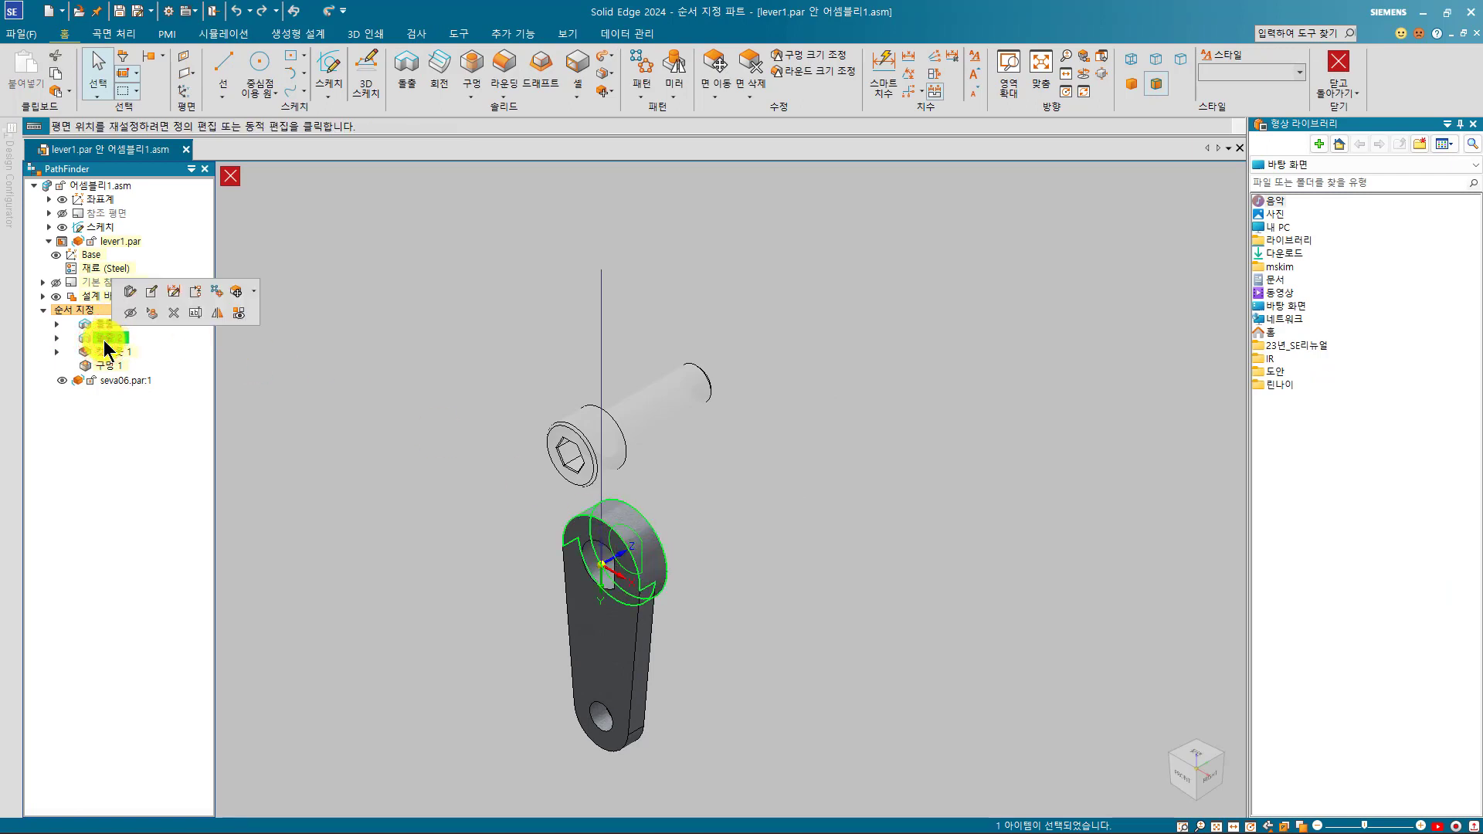
right_click(103, 340)
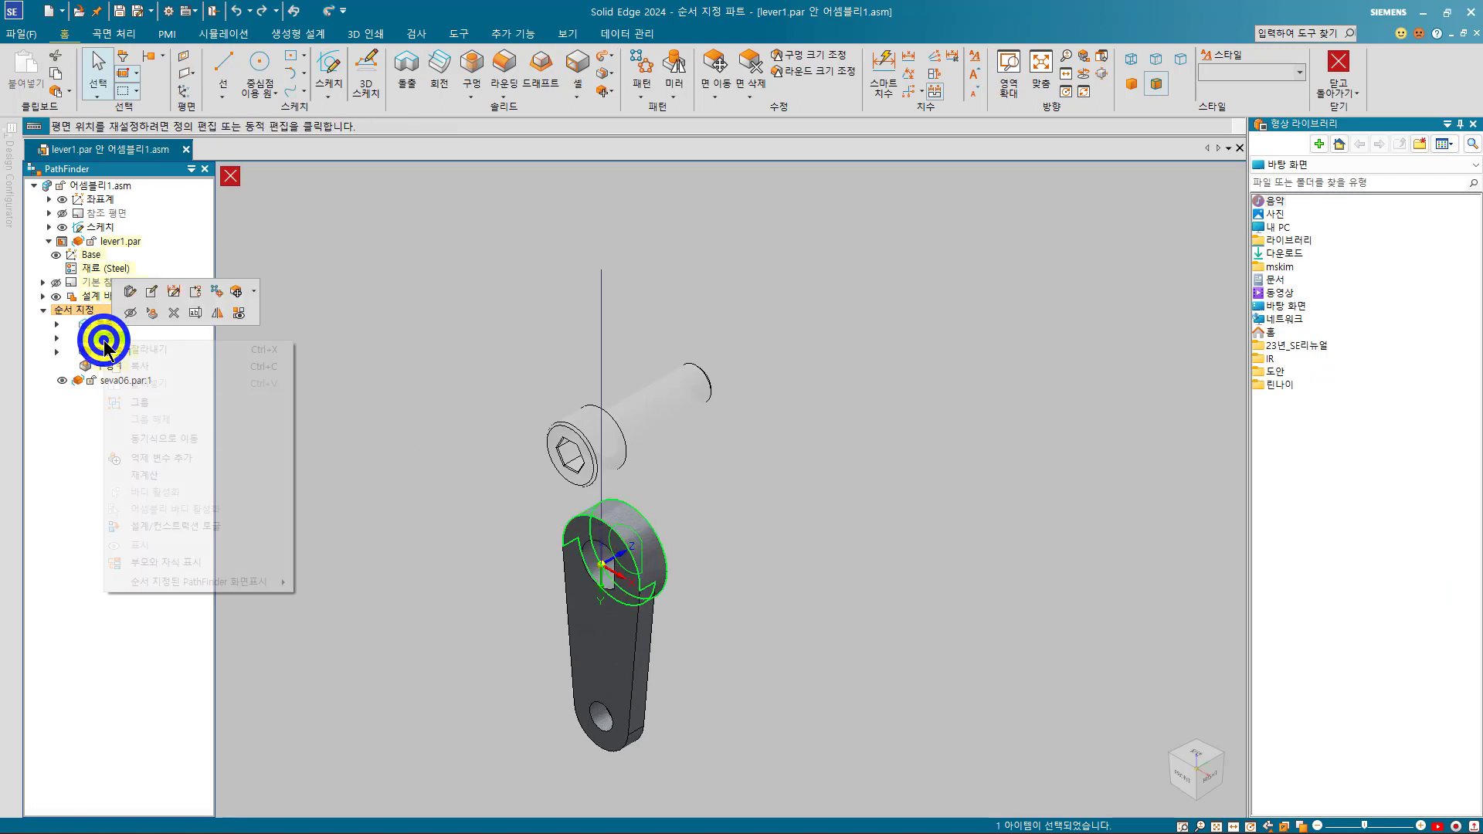
click(145, 322)
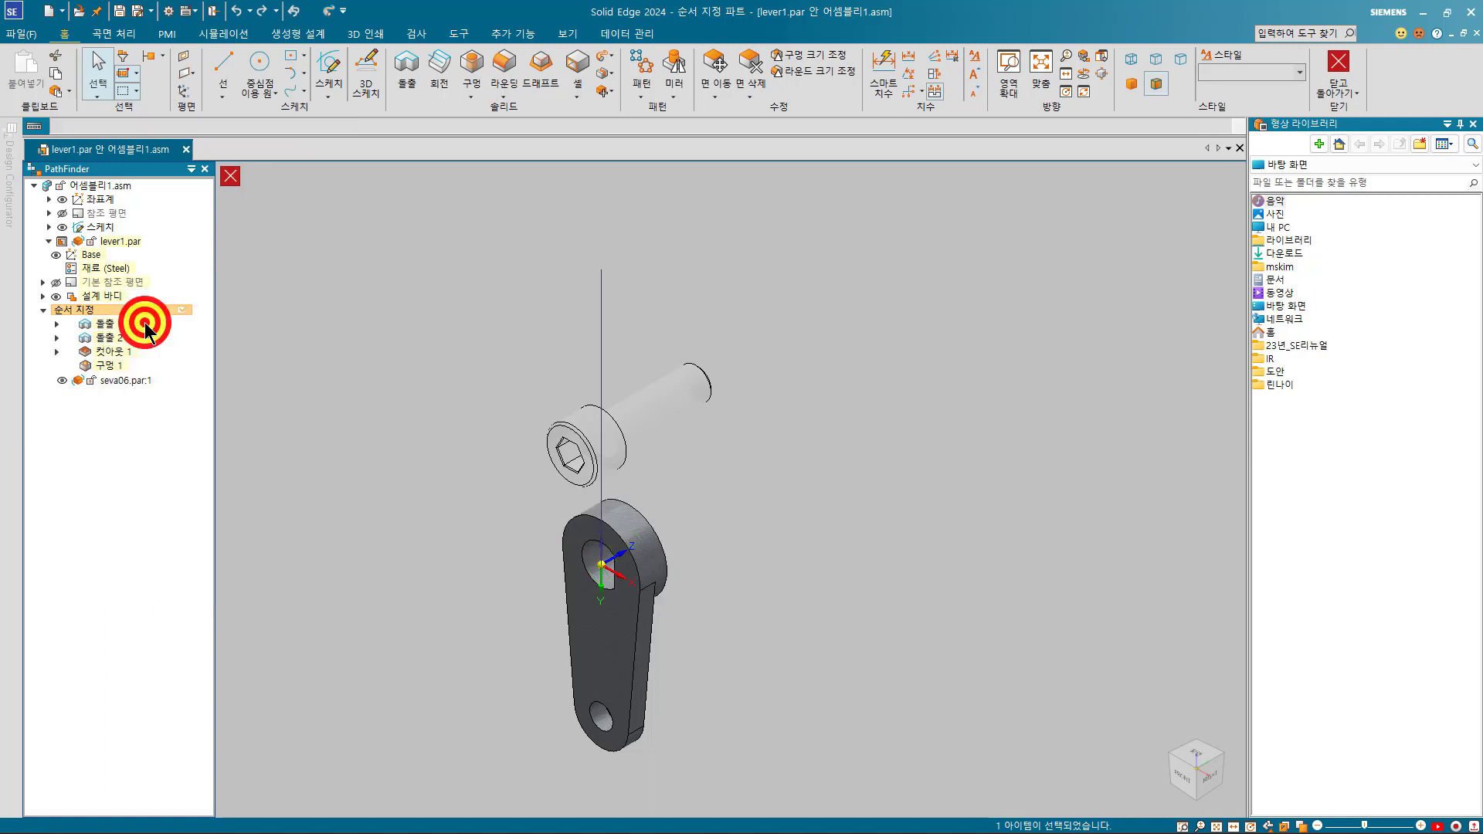
click(401, 341)
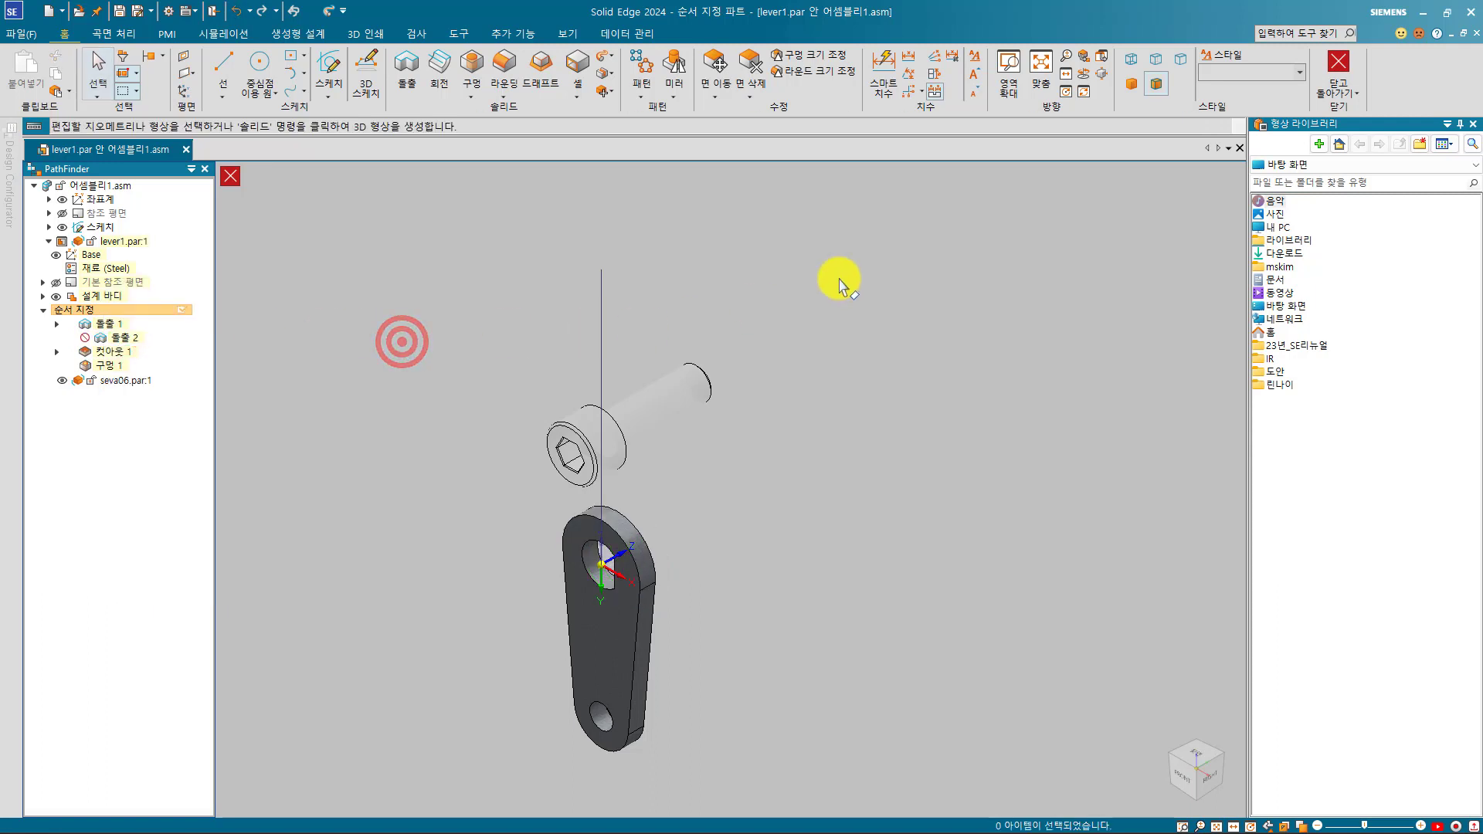
click(1344, 62)
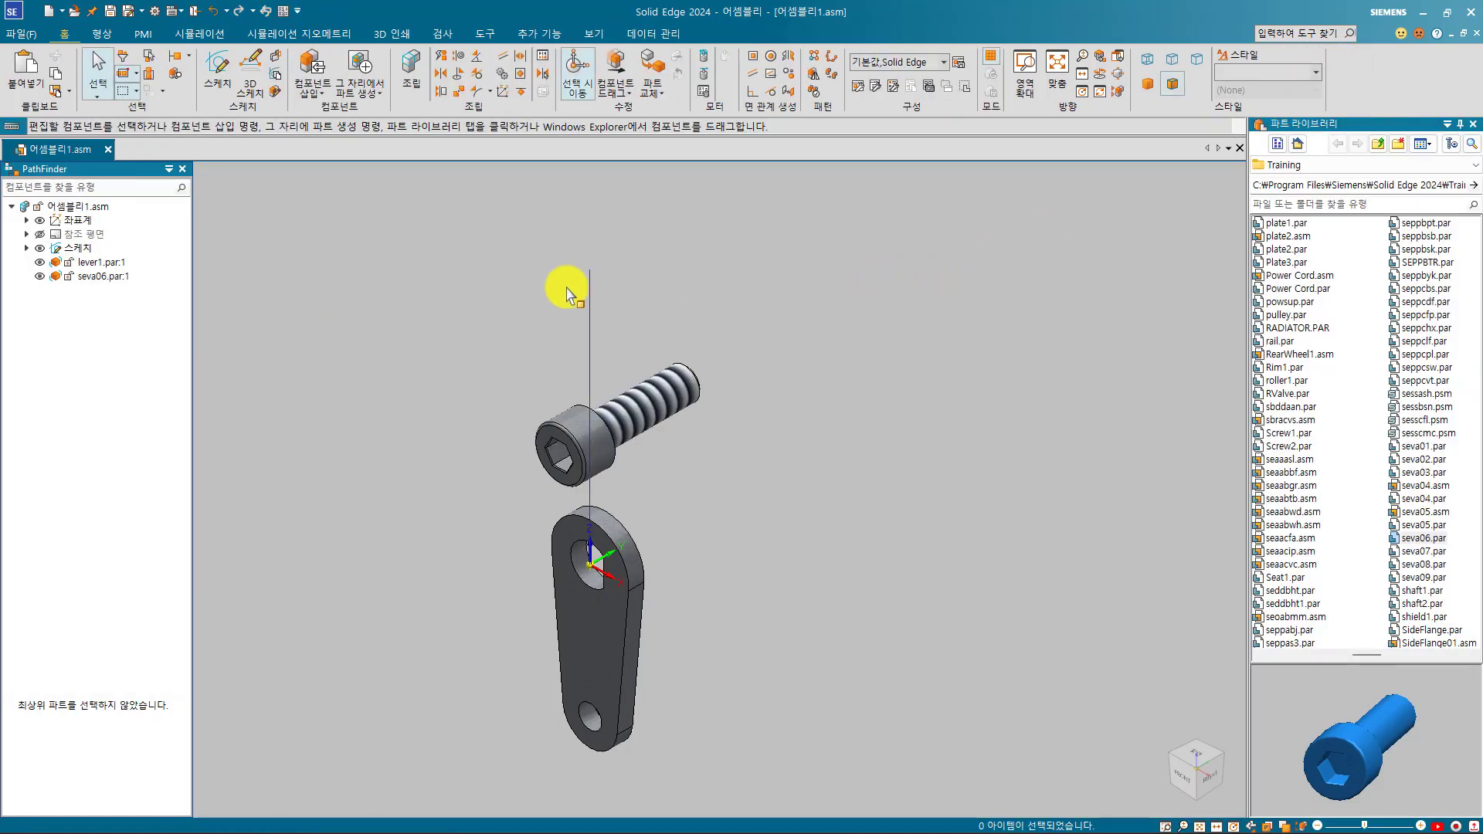
Apply a cam relationship with the screw's cylindrical shank as follower and the lever's outer side face chain as cam.
click(490, 92)
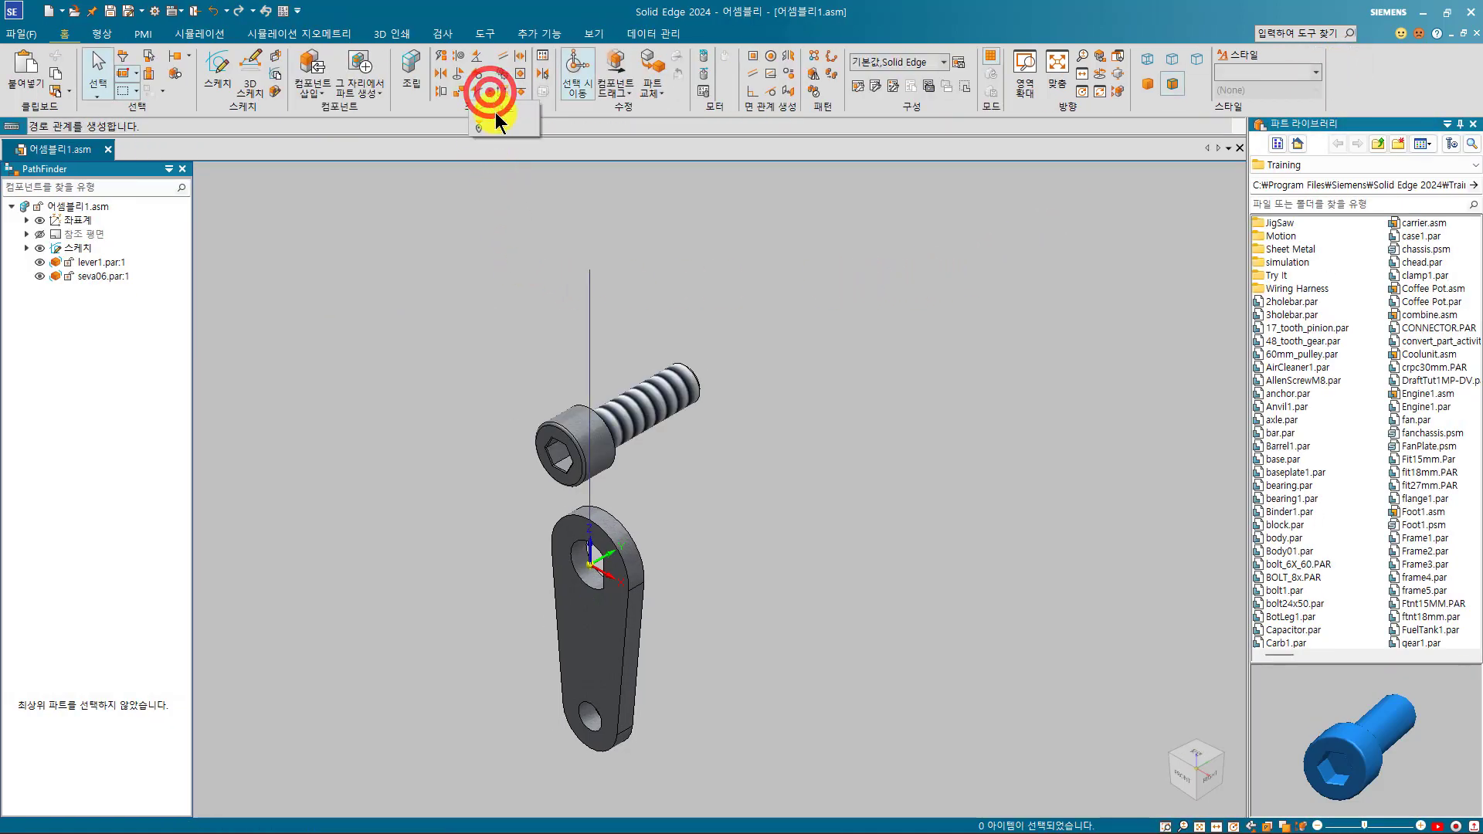
click(496, 123)
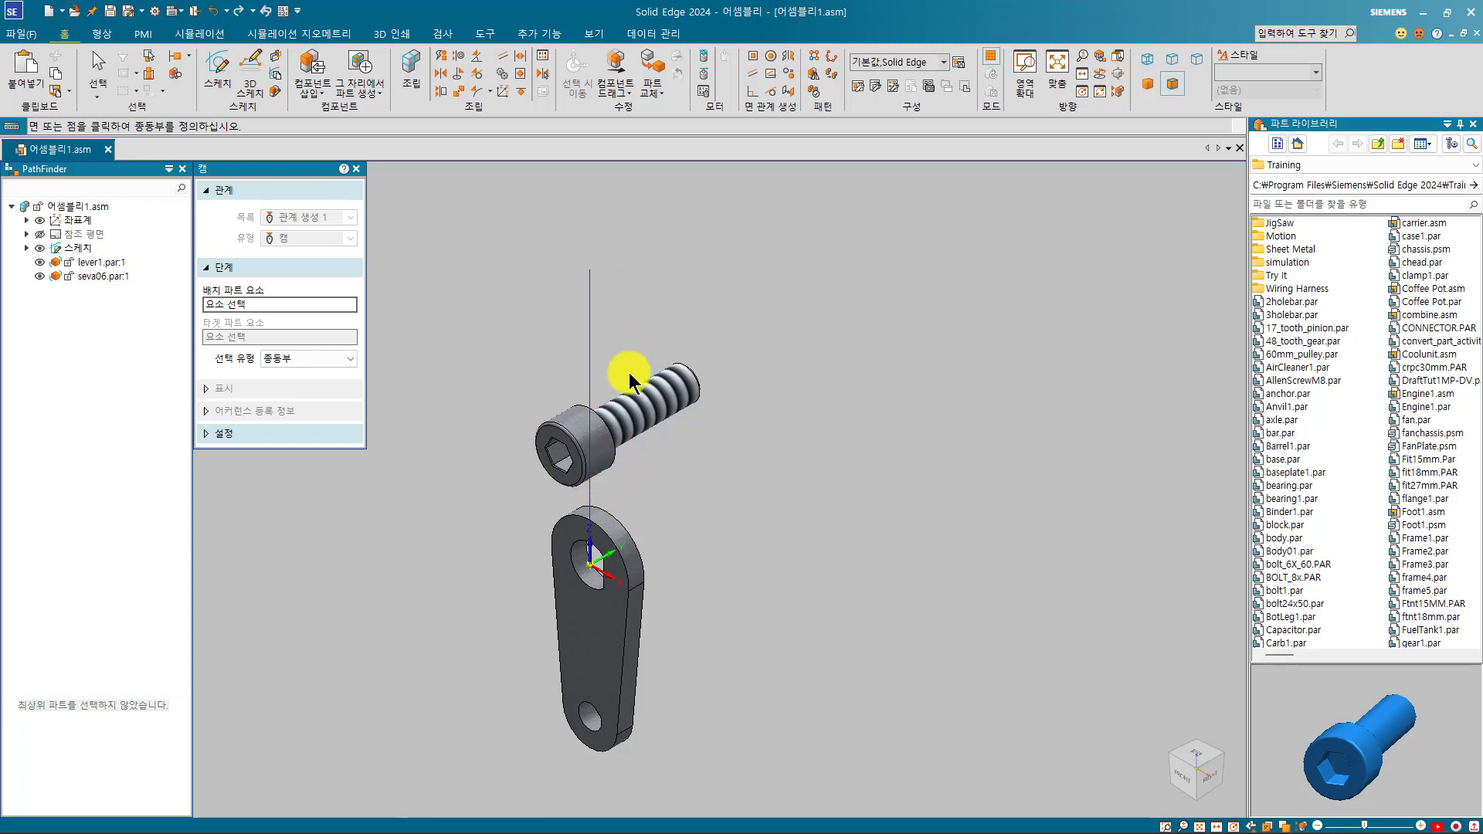
click(638, 426)
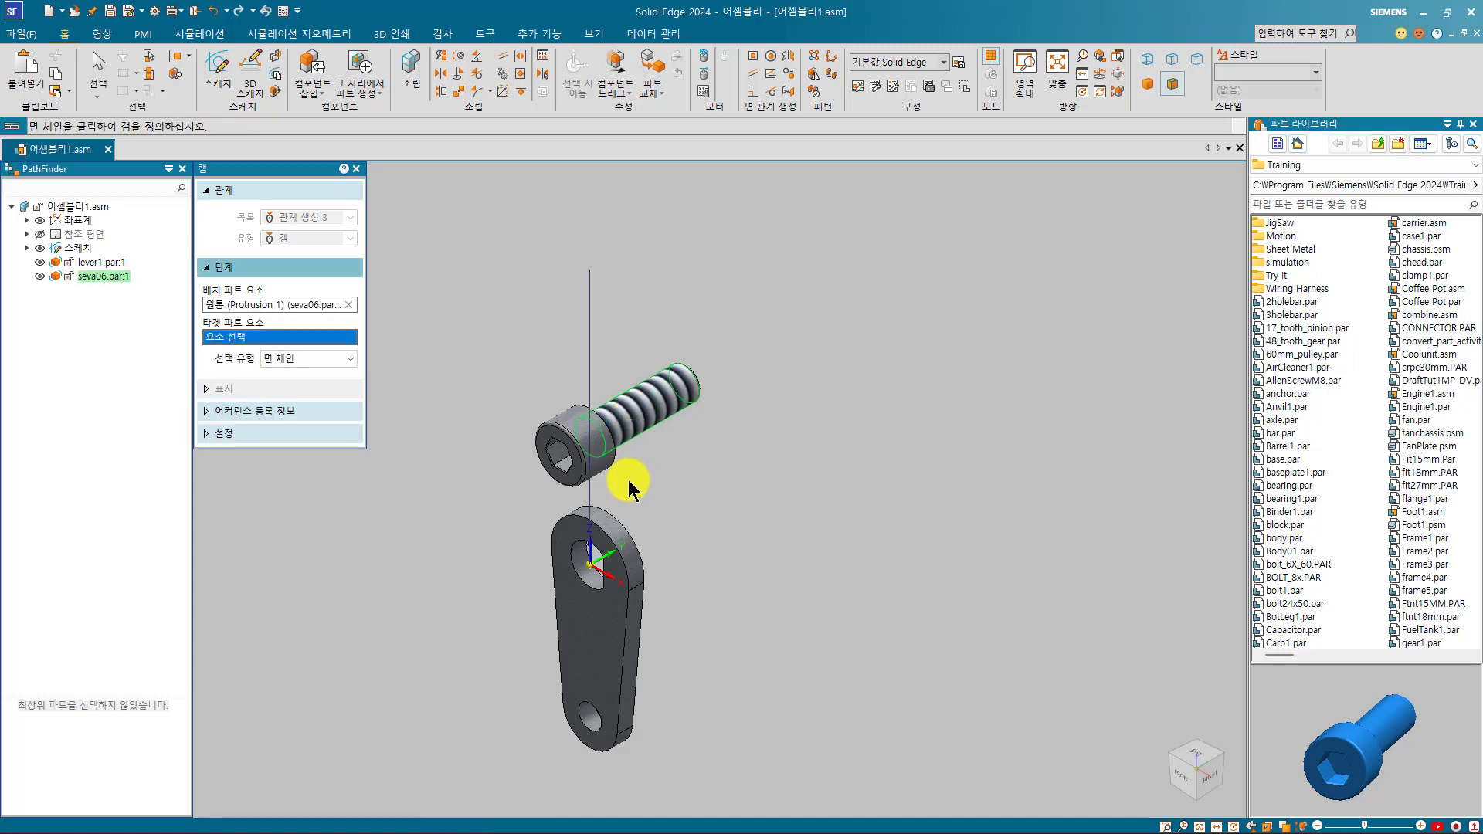
click(620, 530)
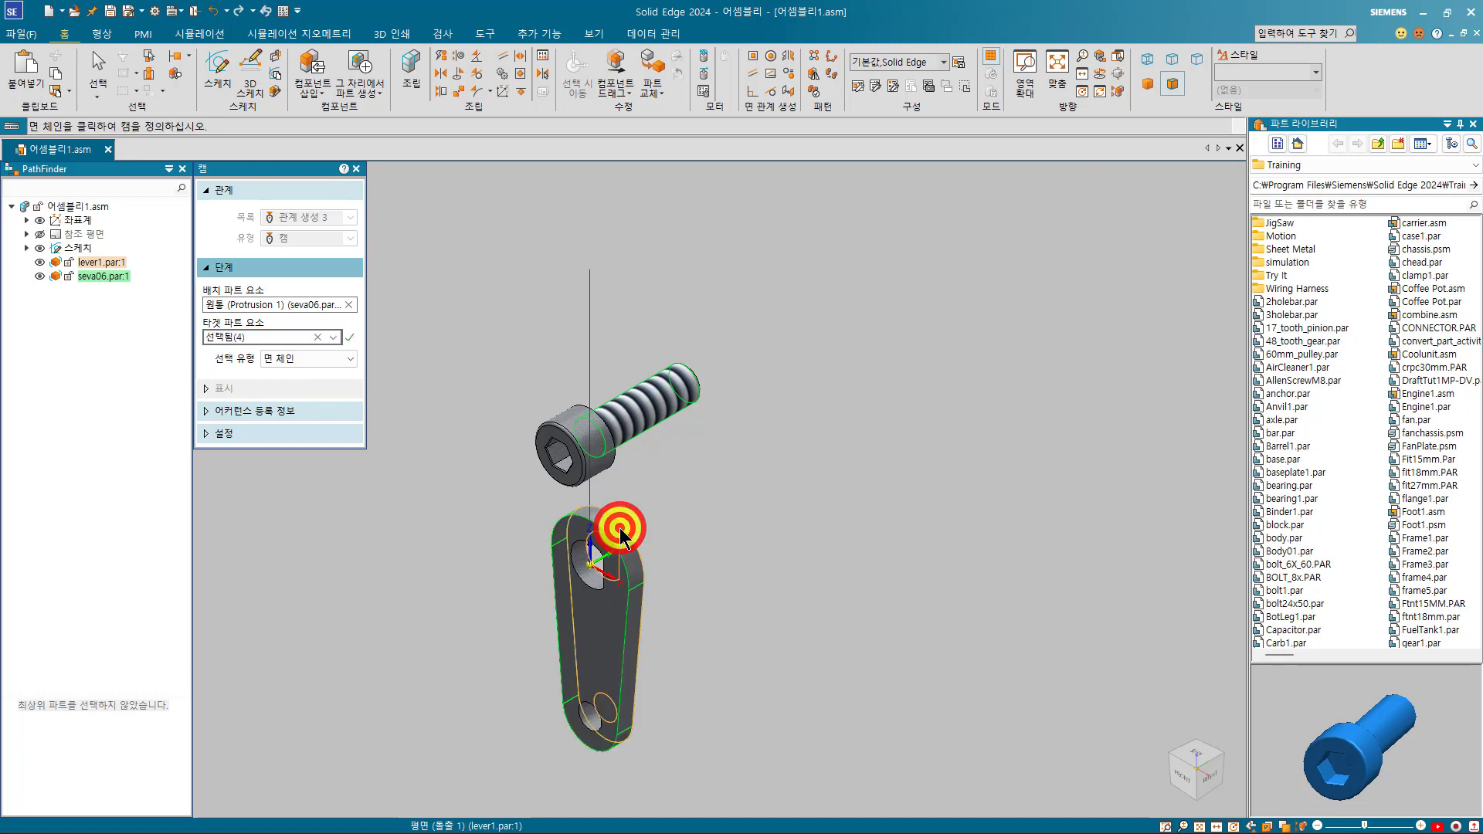
right_click(739, 303)
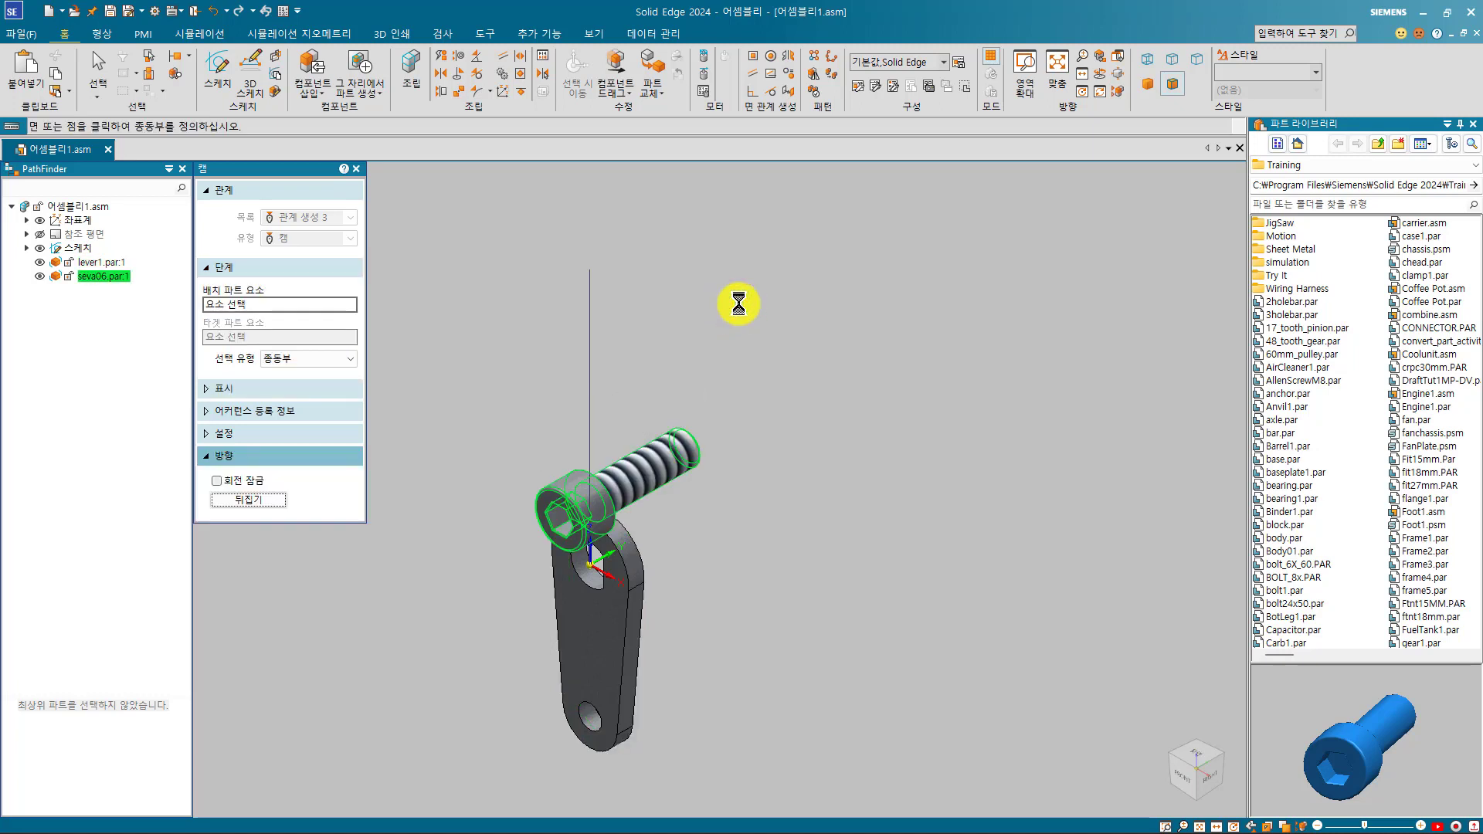
Swing the lever about its large hole with Drag Component and view the cam motion from the front.
click(626, 73)
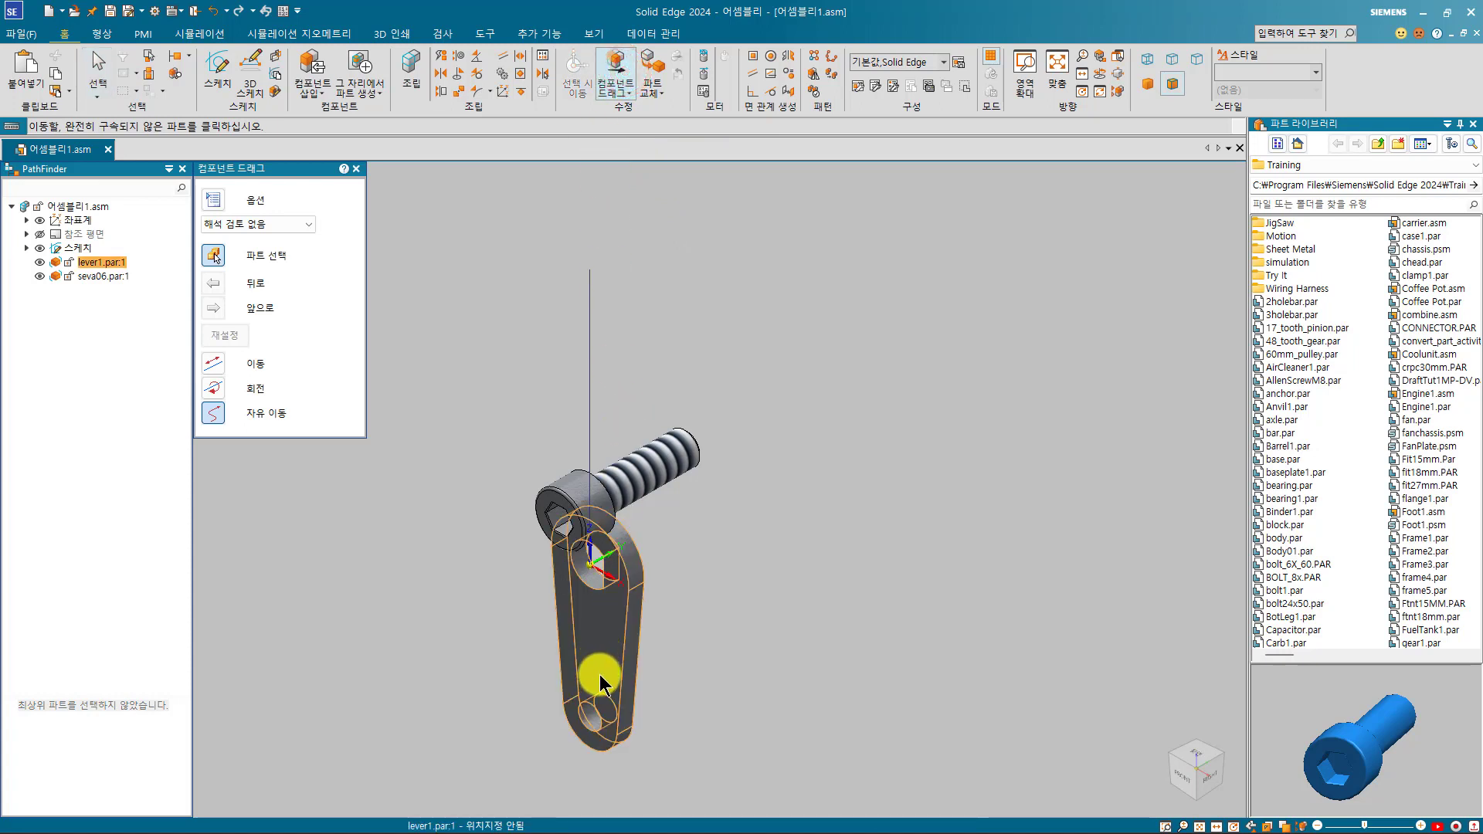
drag(599, 683, 369, 487)
key(ctrl+f)
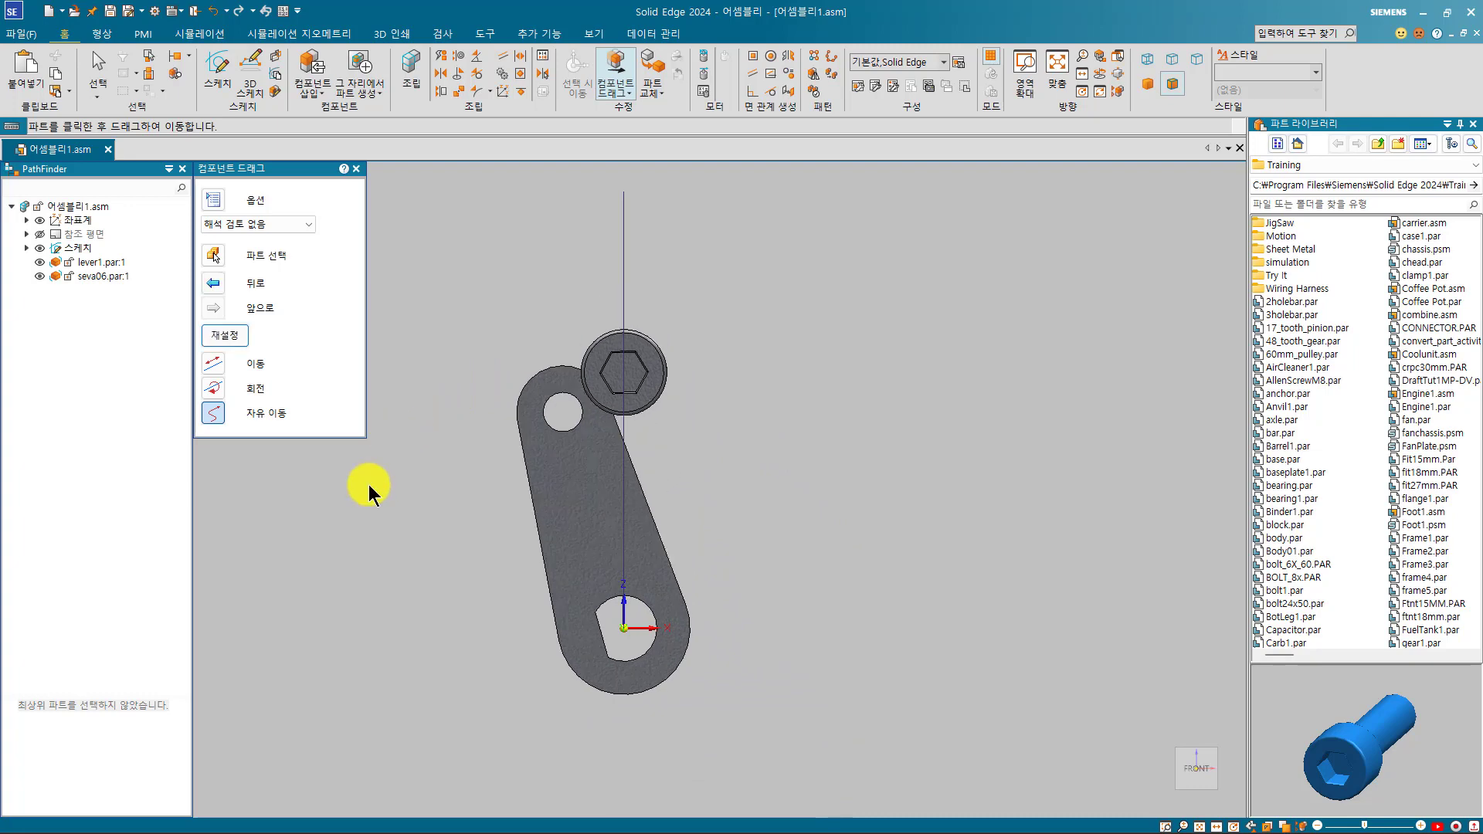